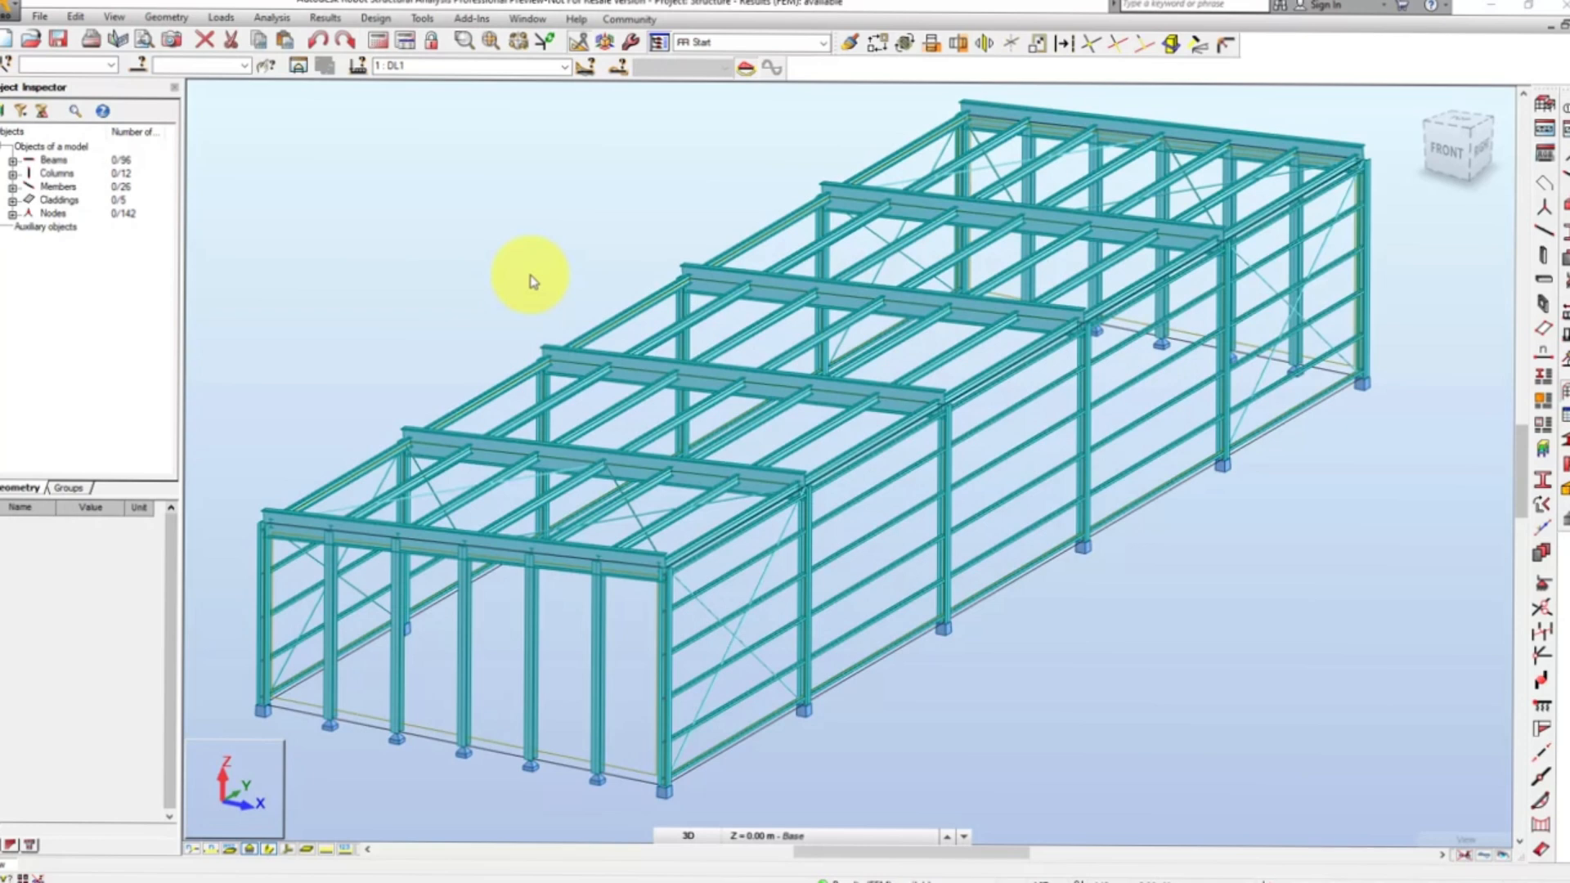
Step: Open the steel member design definitions and create a new design group
left_click(393, 23)
mouse_move(613, 54)
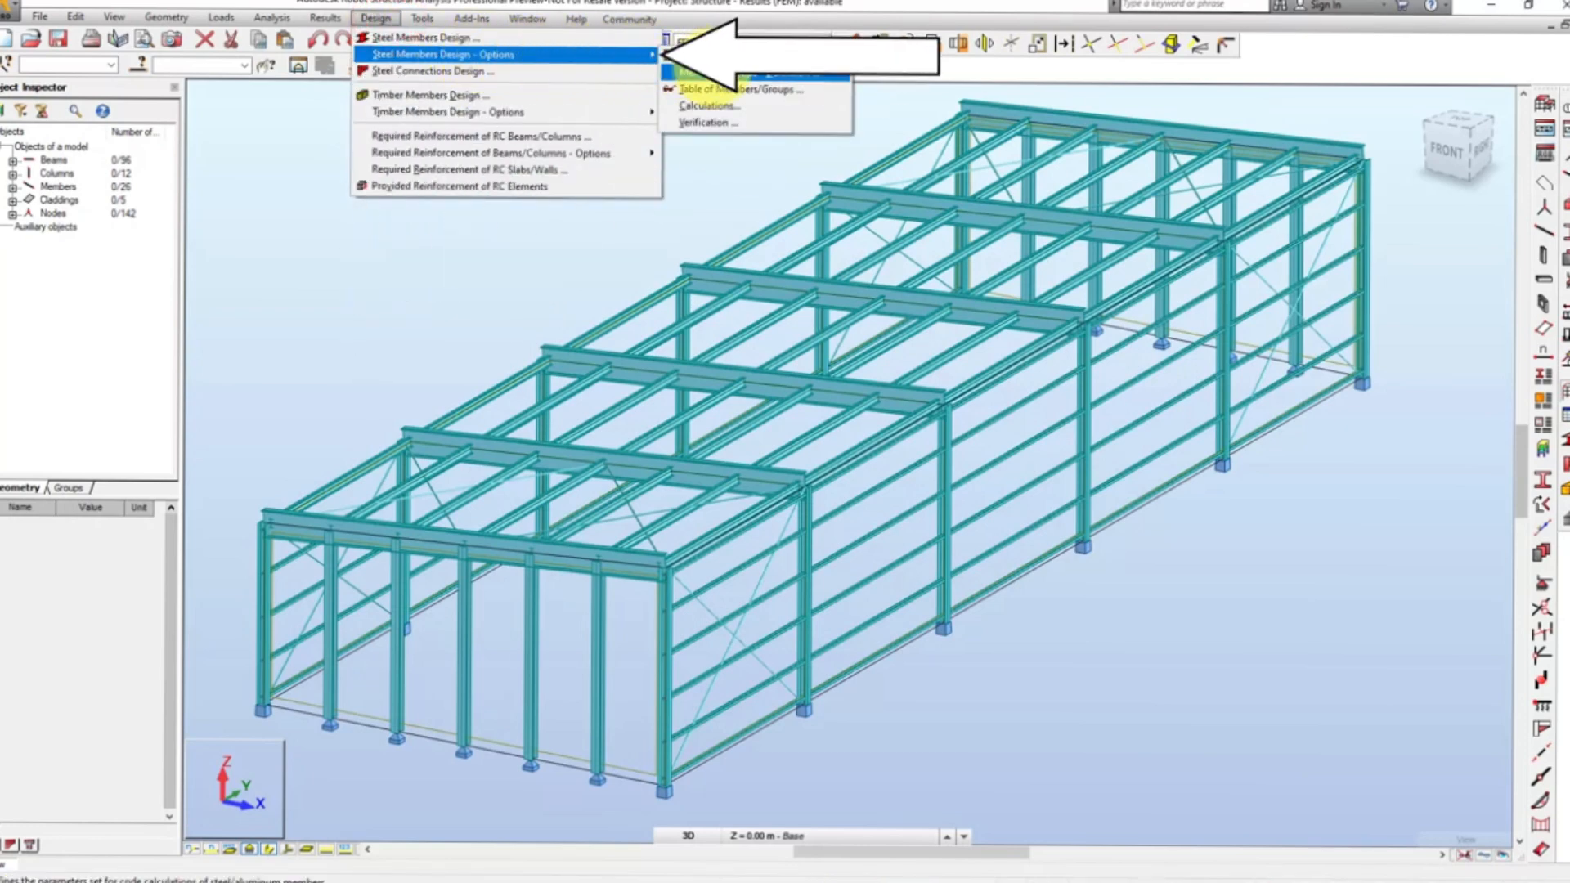
left_click(716, 74)
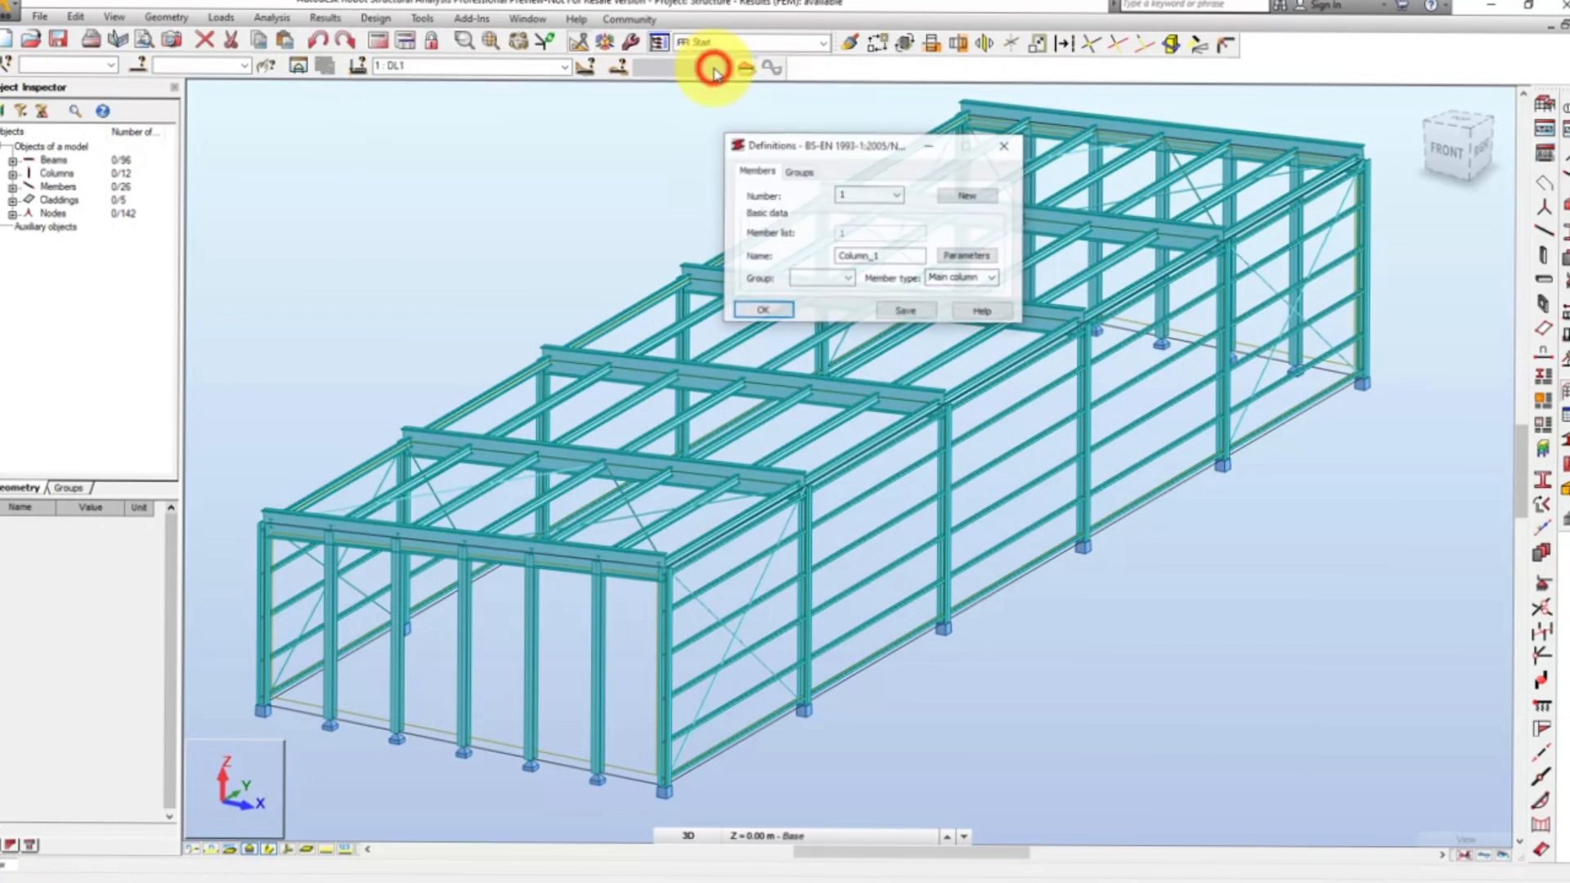
left_click(803, 171)
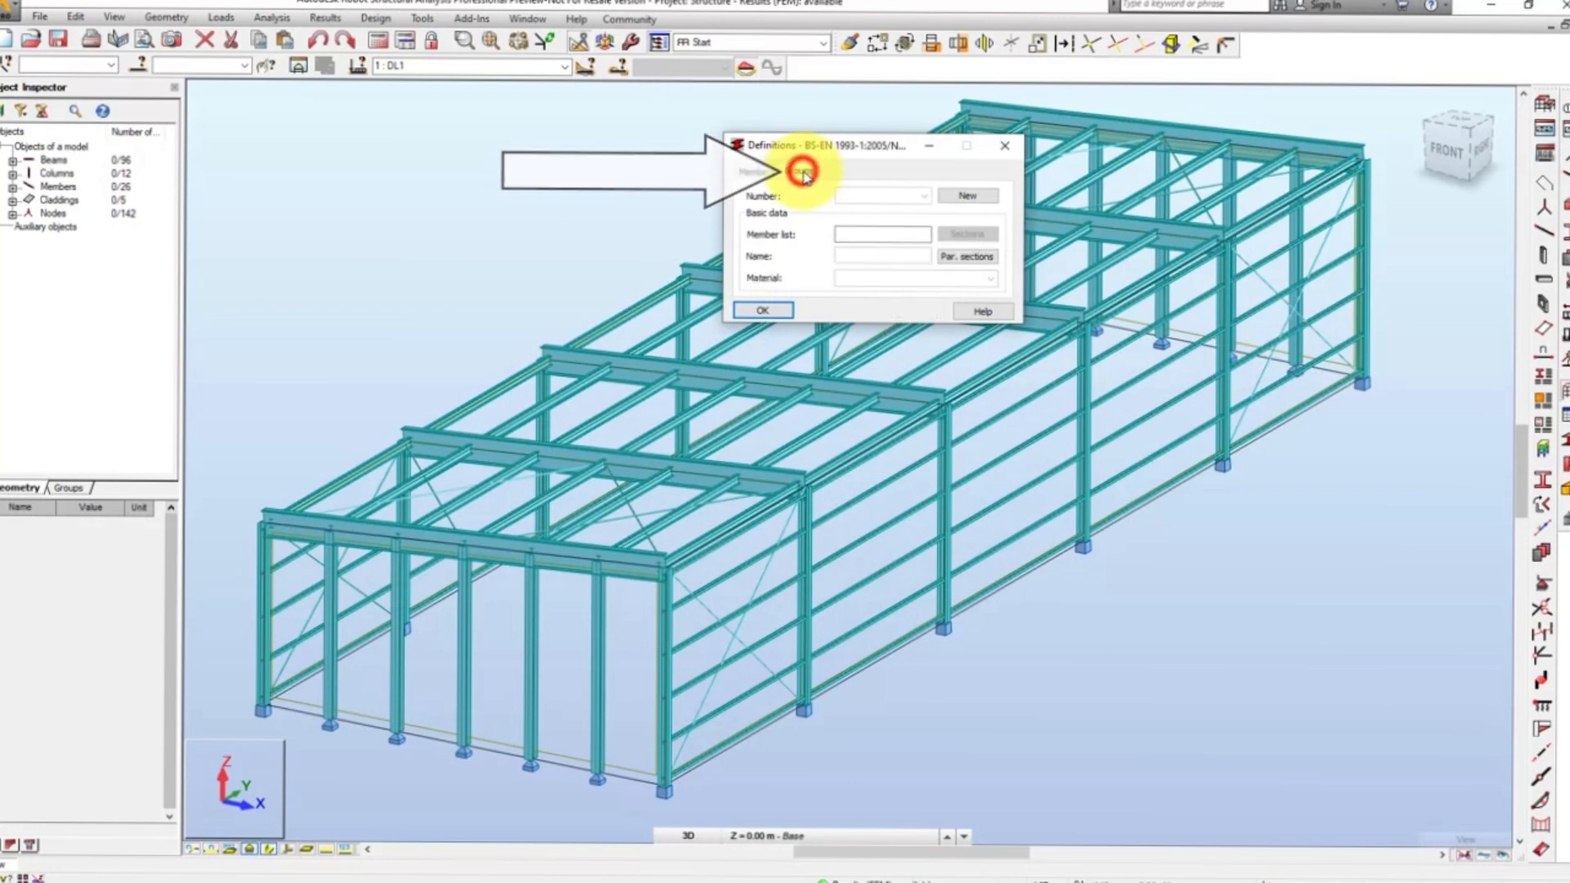
left_click(956, 197)
Step: Fill group 1's member list with all members sharing the main column's member type, and name the group "Main columns"
left_click_drag(875, 233, 816, 243)
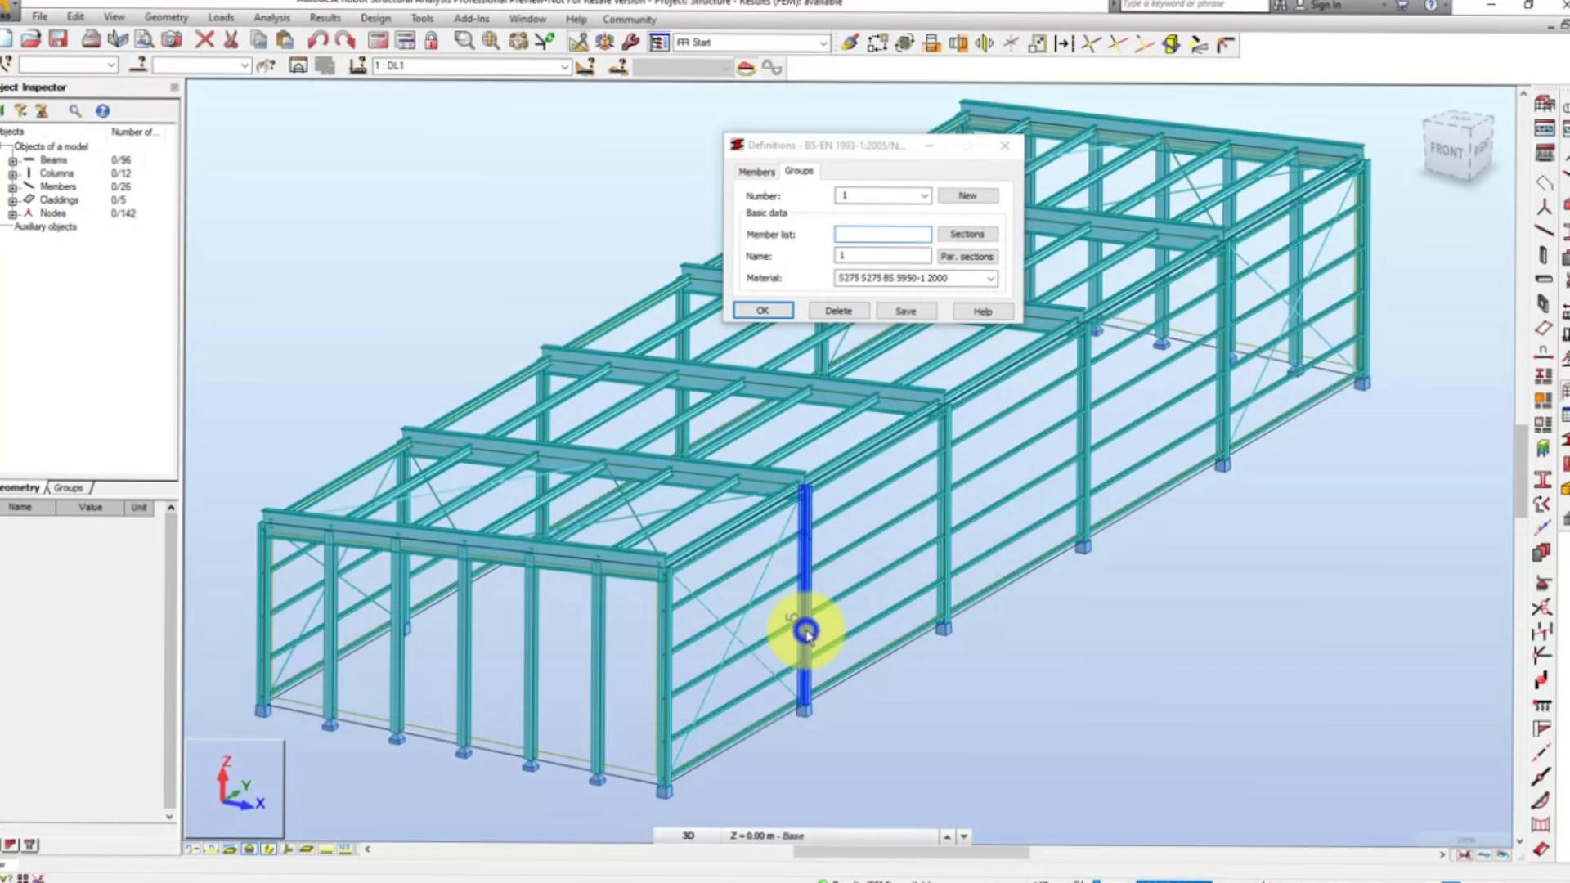
right_click(807, 637)
mouse_move(900, 579)
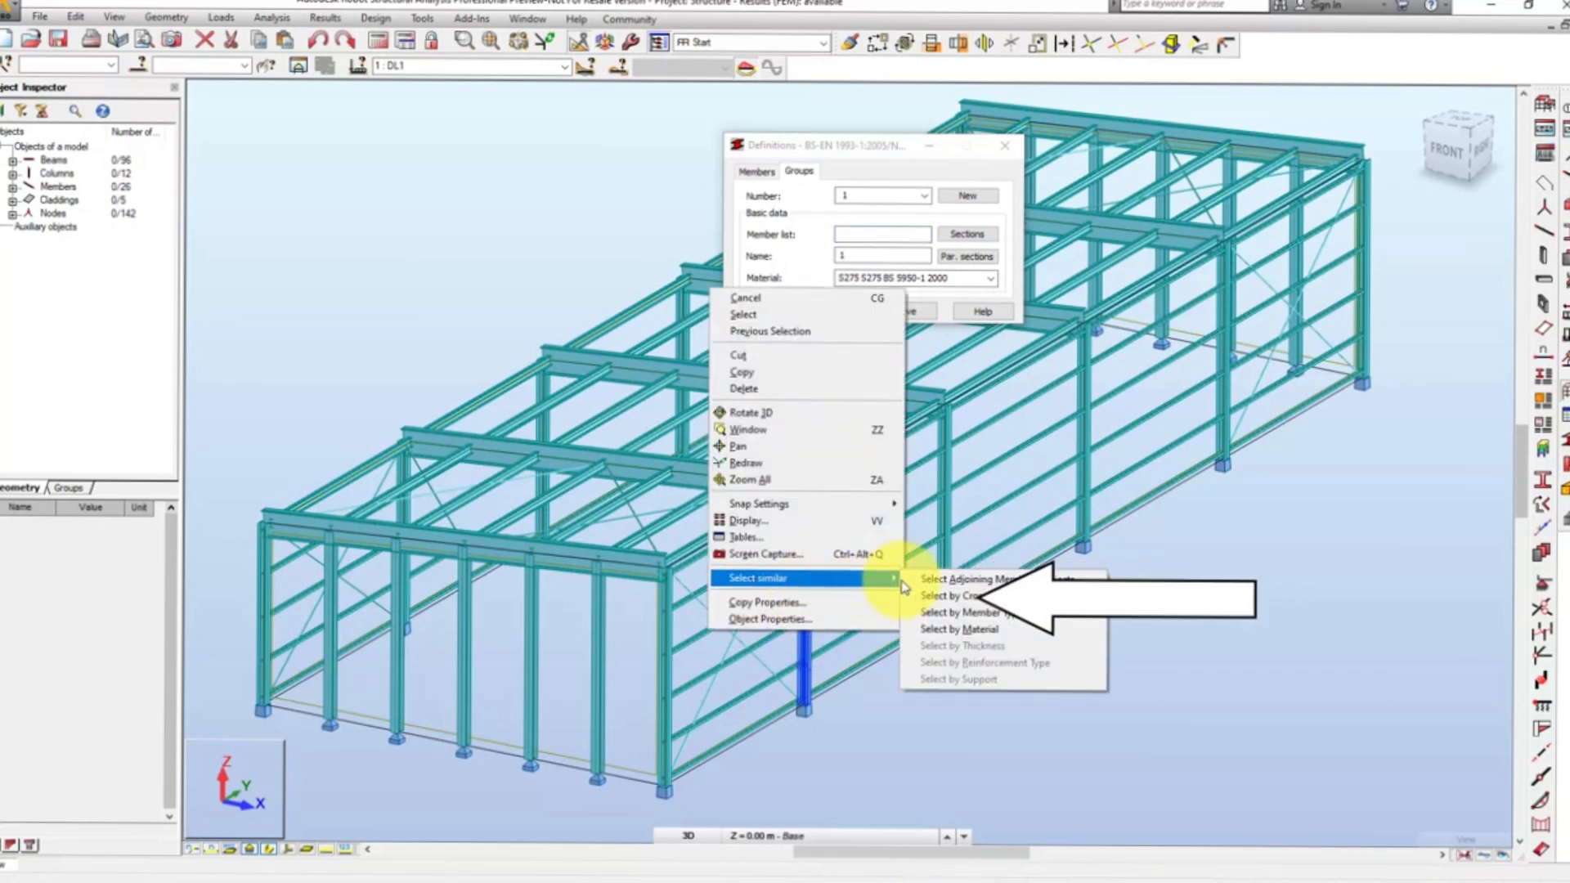
left_click(938, 612)
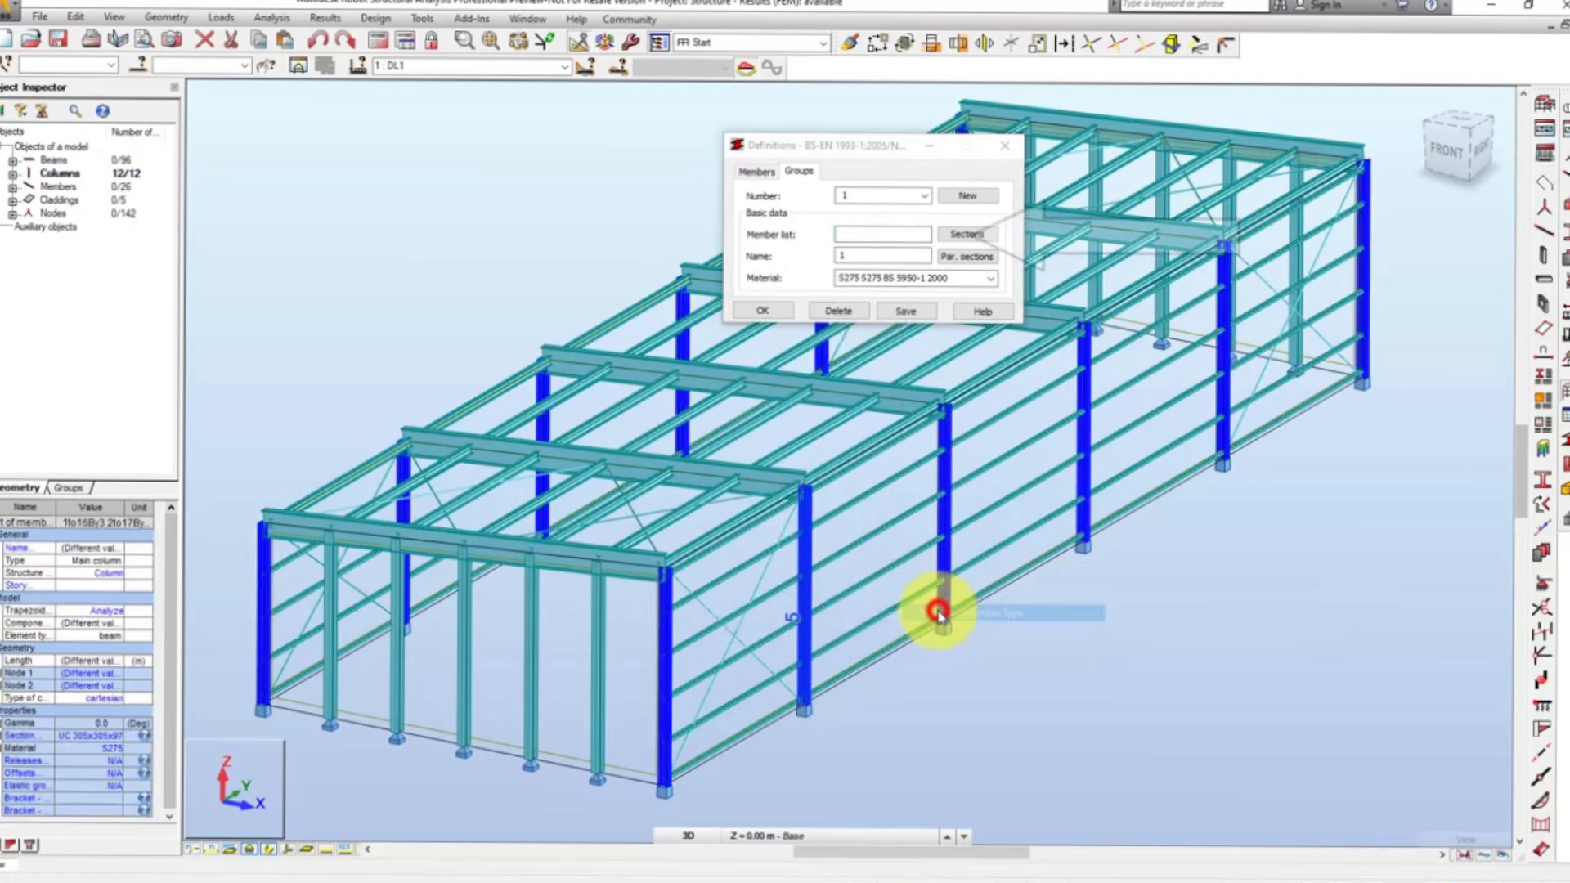
left_click(849, 233)
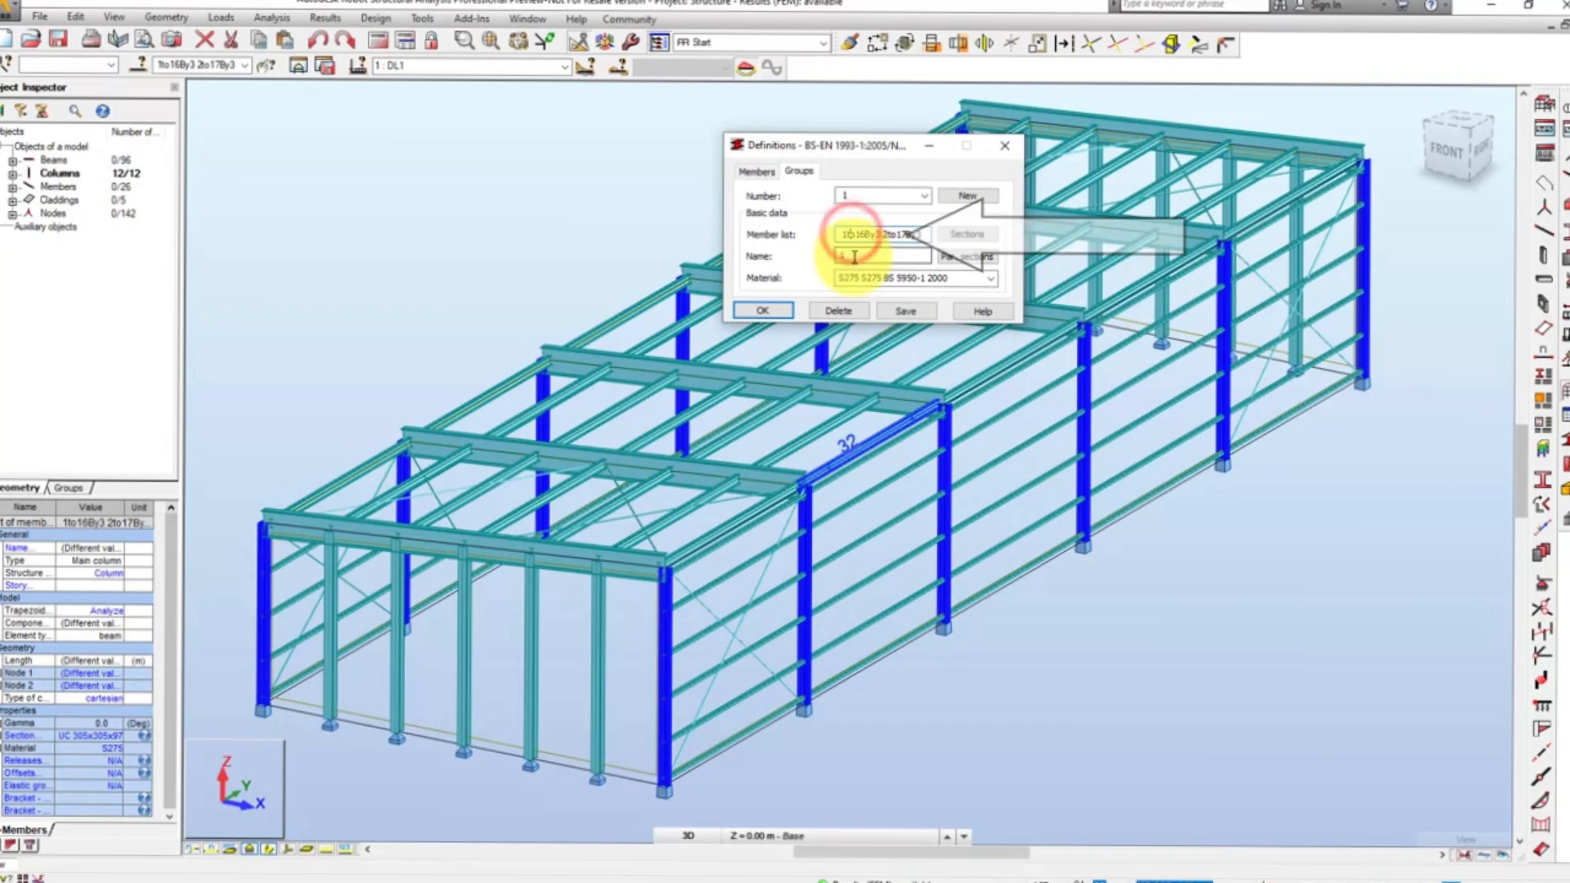
left_click(852, 255)
type("Main ")
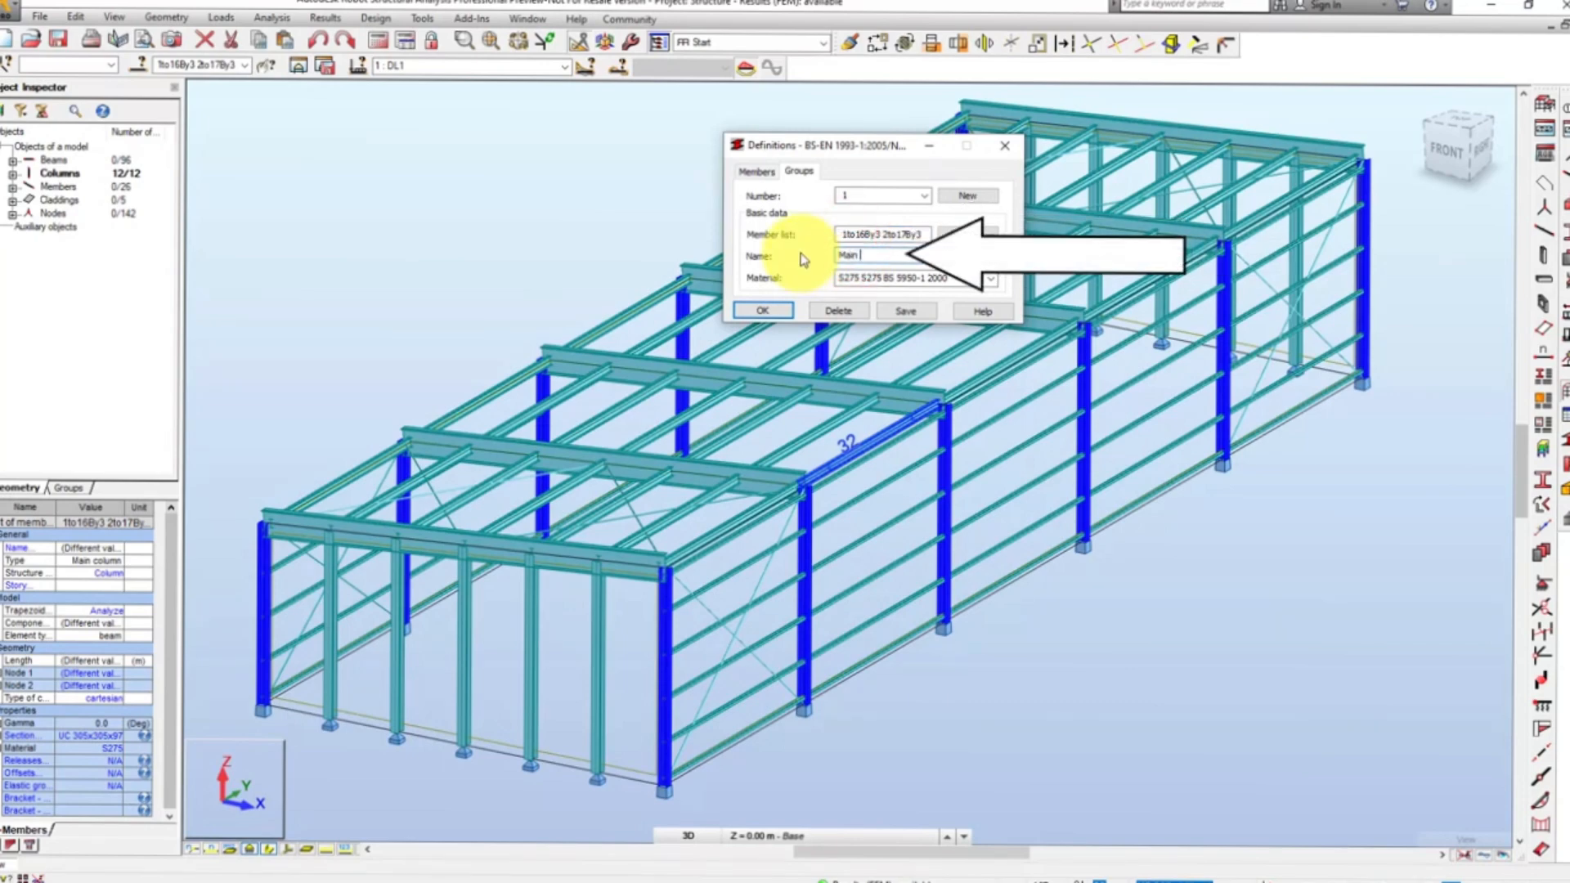
type("columns")
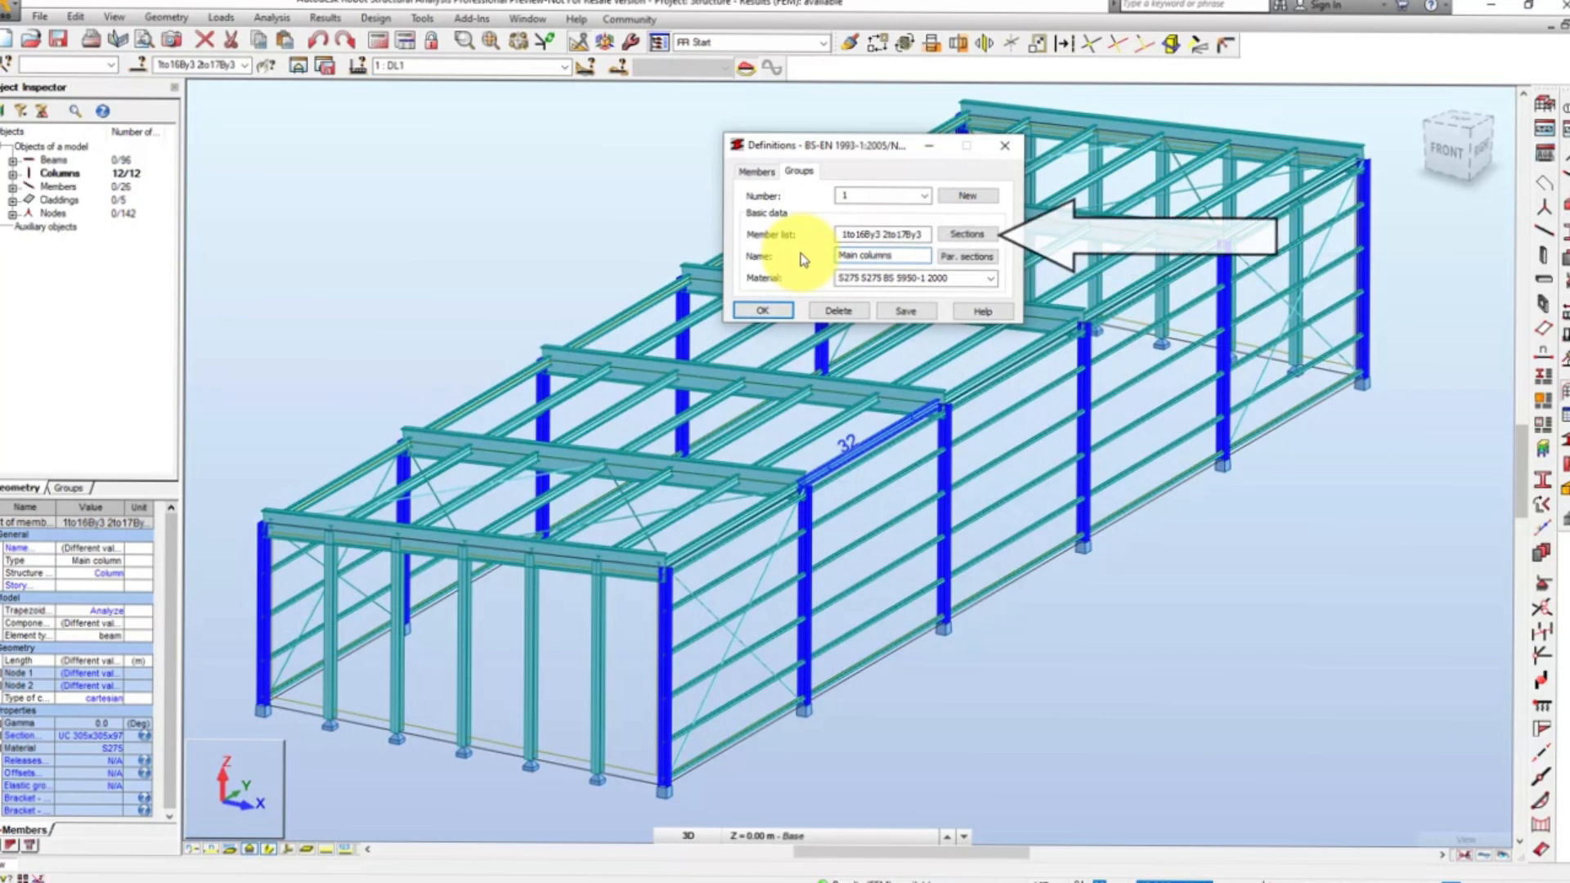
Step: Assign the whole UC family from the UK sections database to the main columns group and save the group
left_click(957, 236)
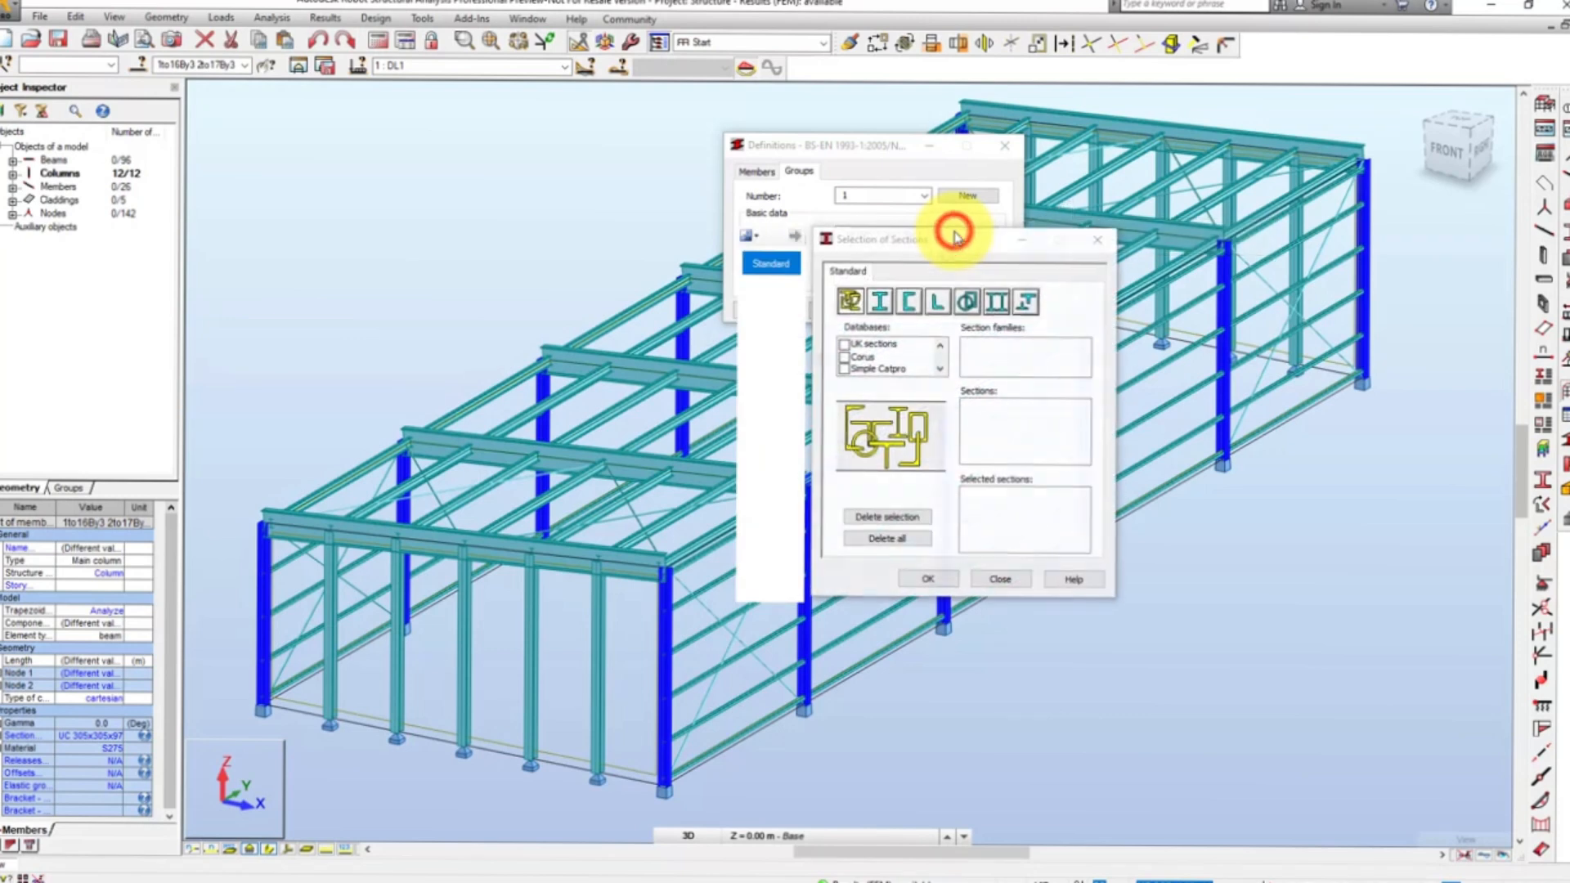
left_click(844, 344)
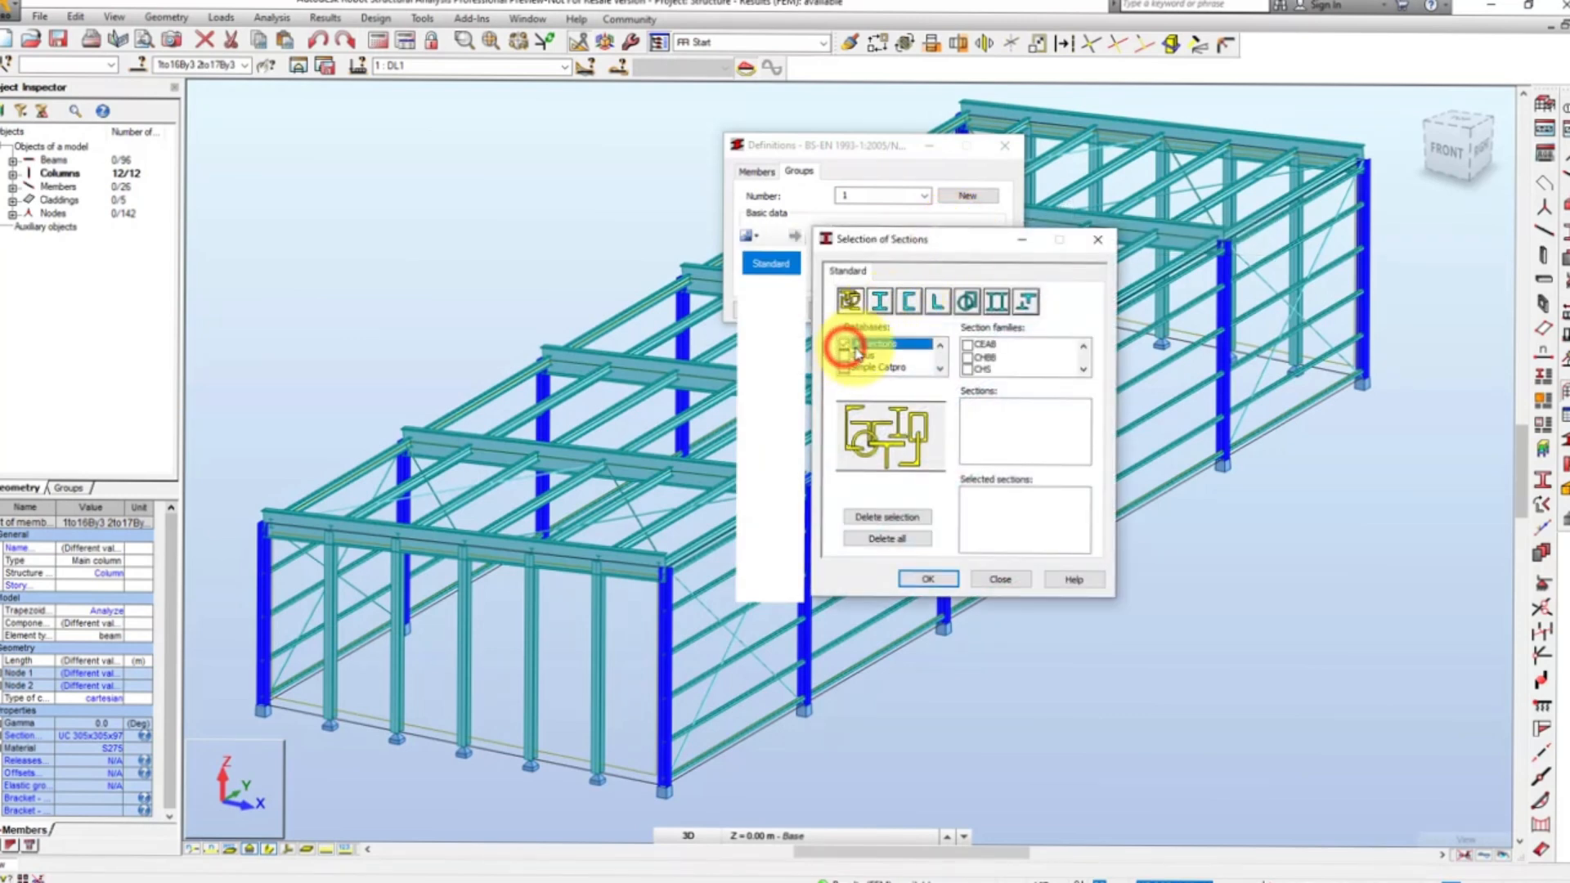
left_click(1081, 372)
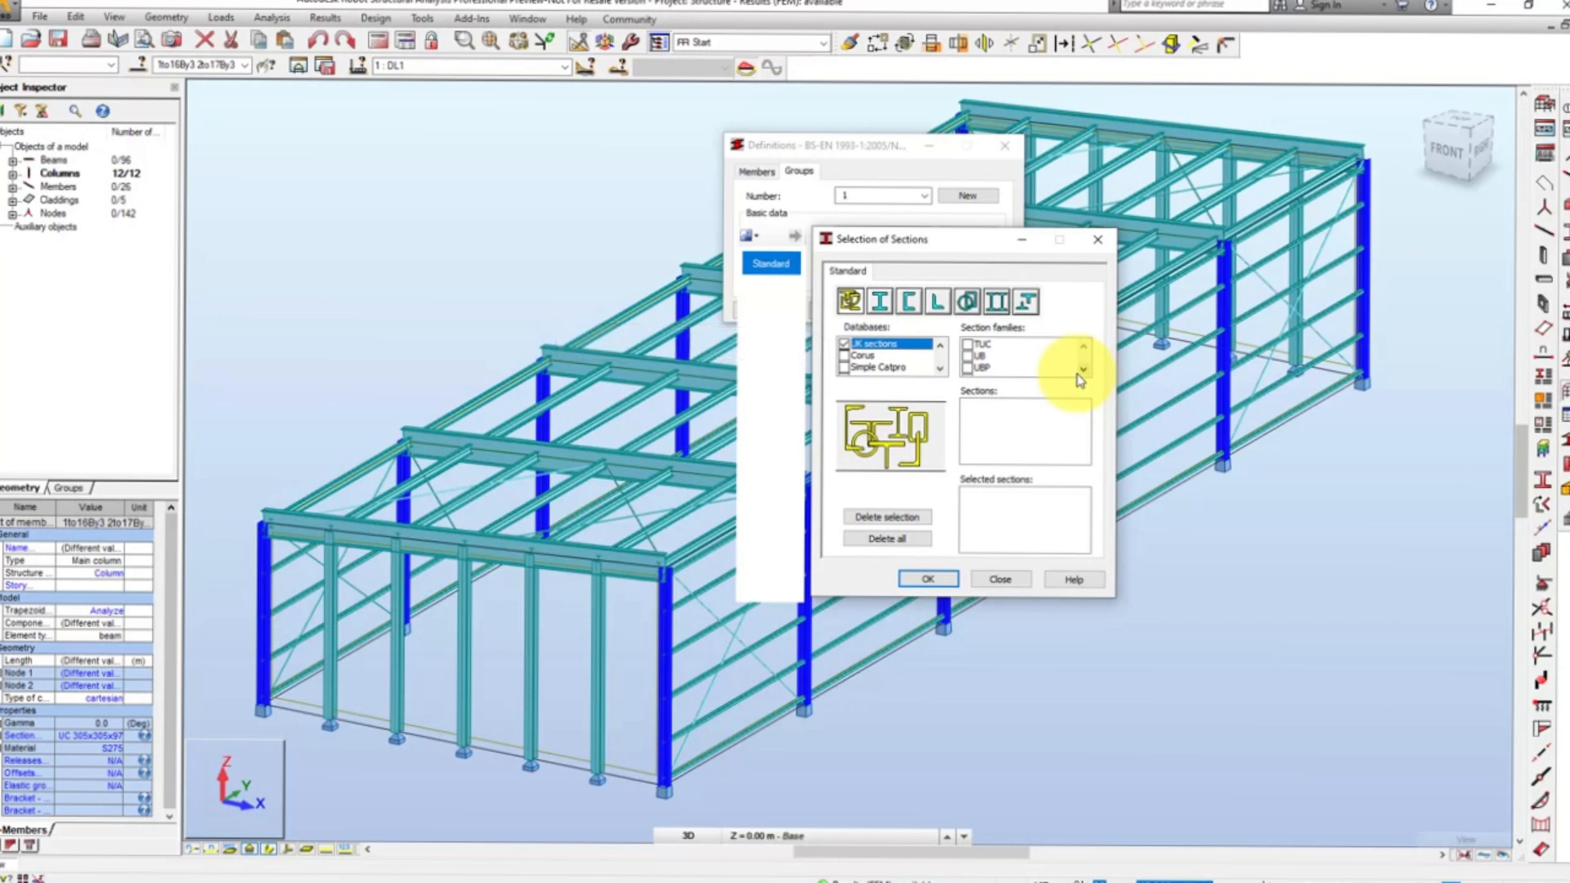
left_click(1080, 373)
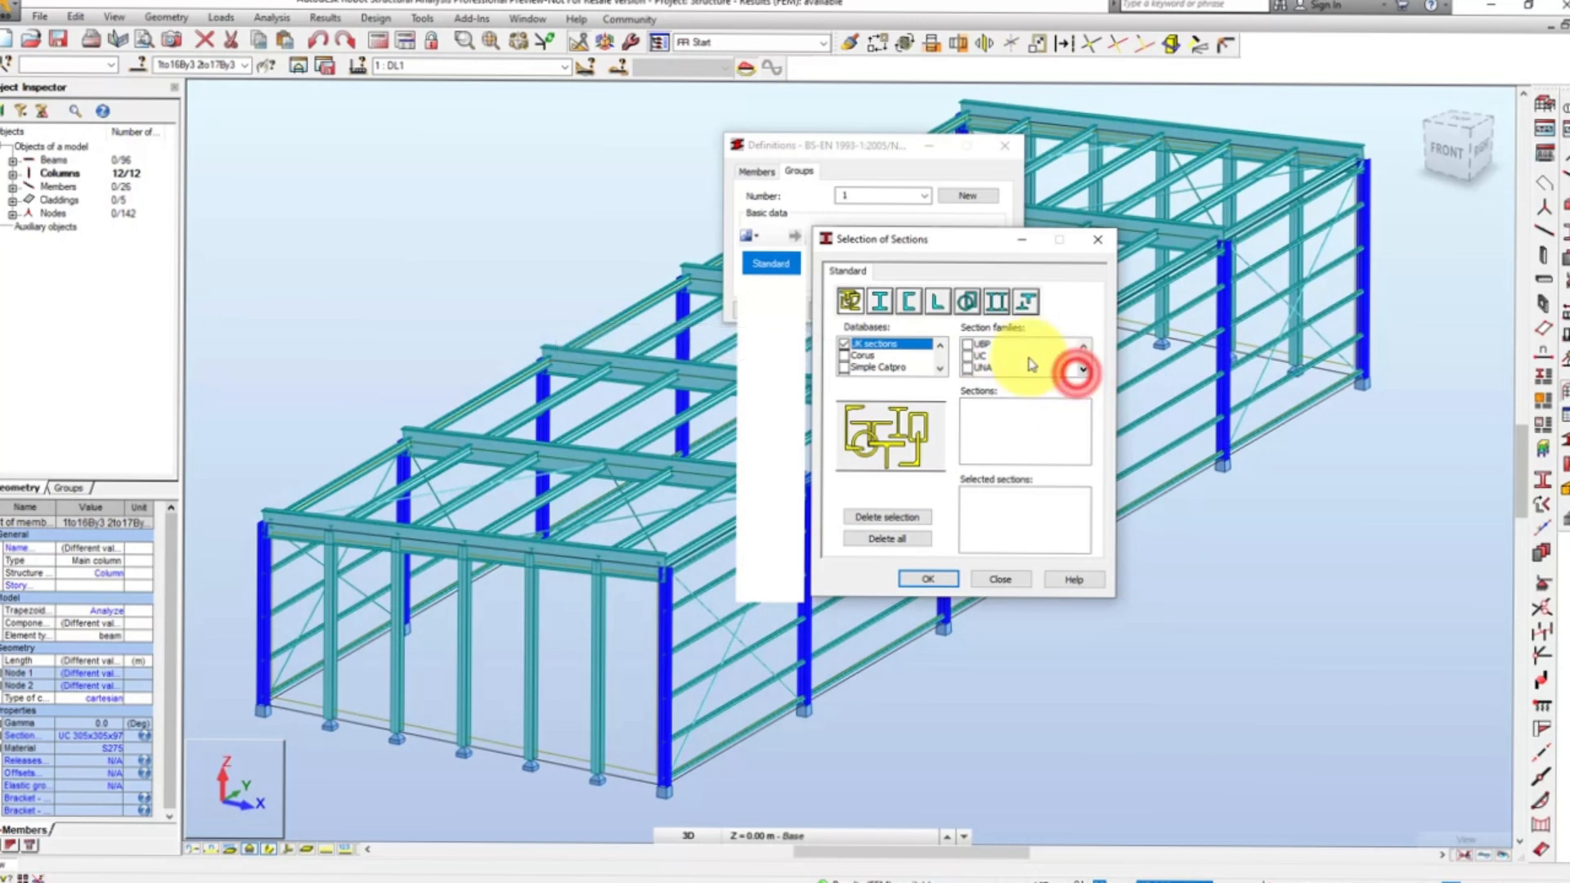
left_click(968, 357)
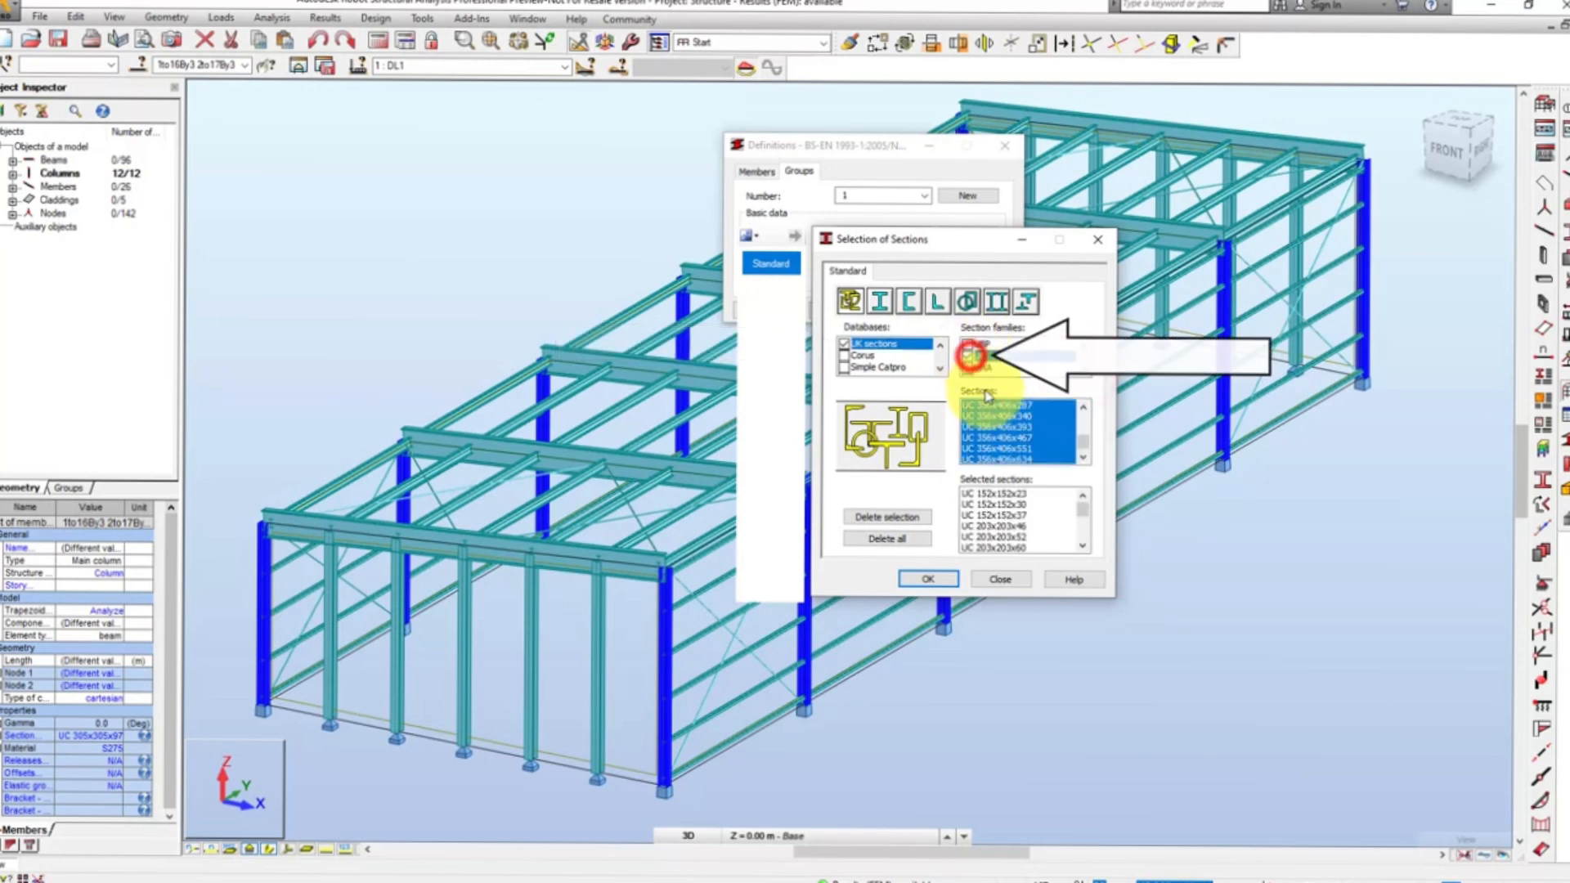
left_click(927, 577)
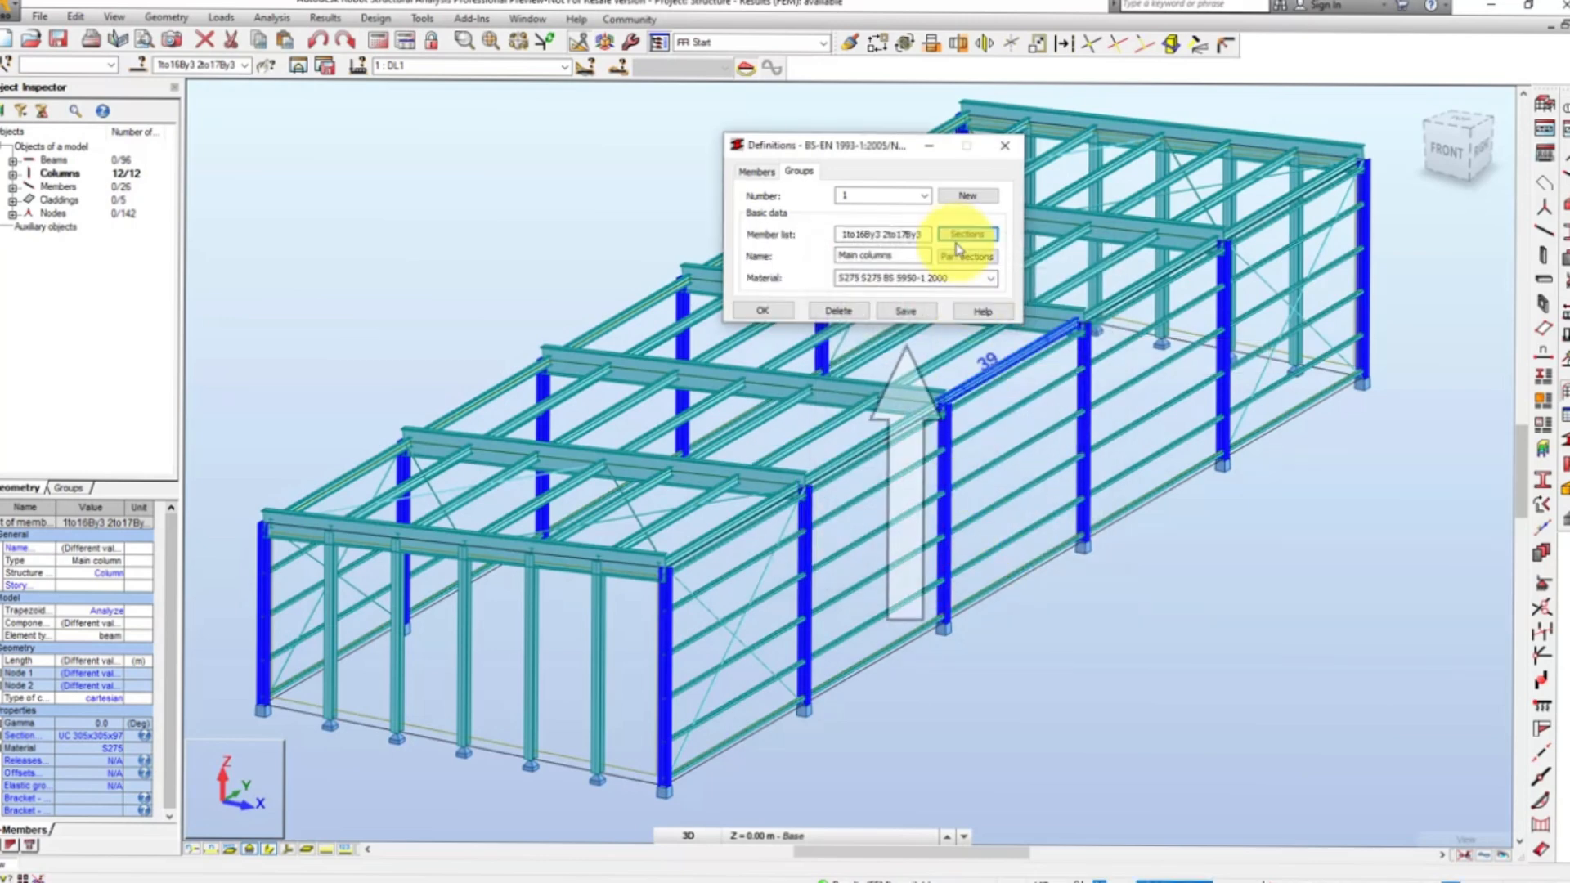
left_click(908, 311)
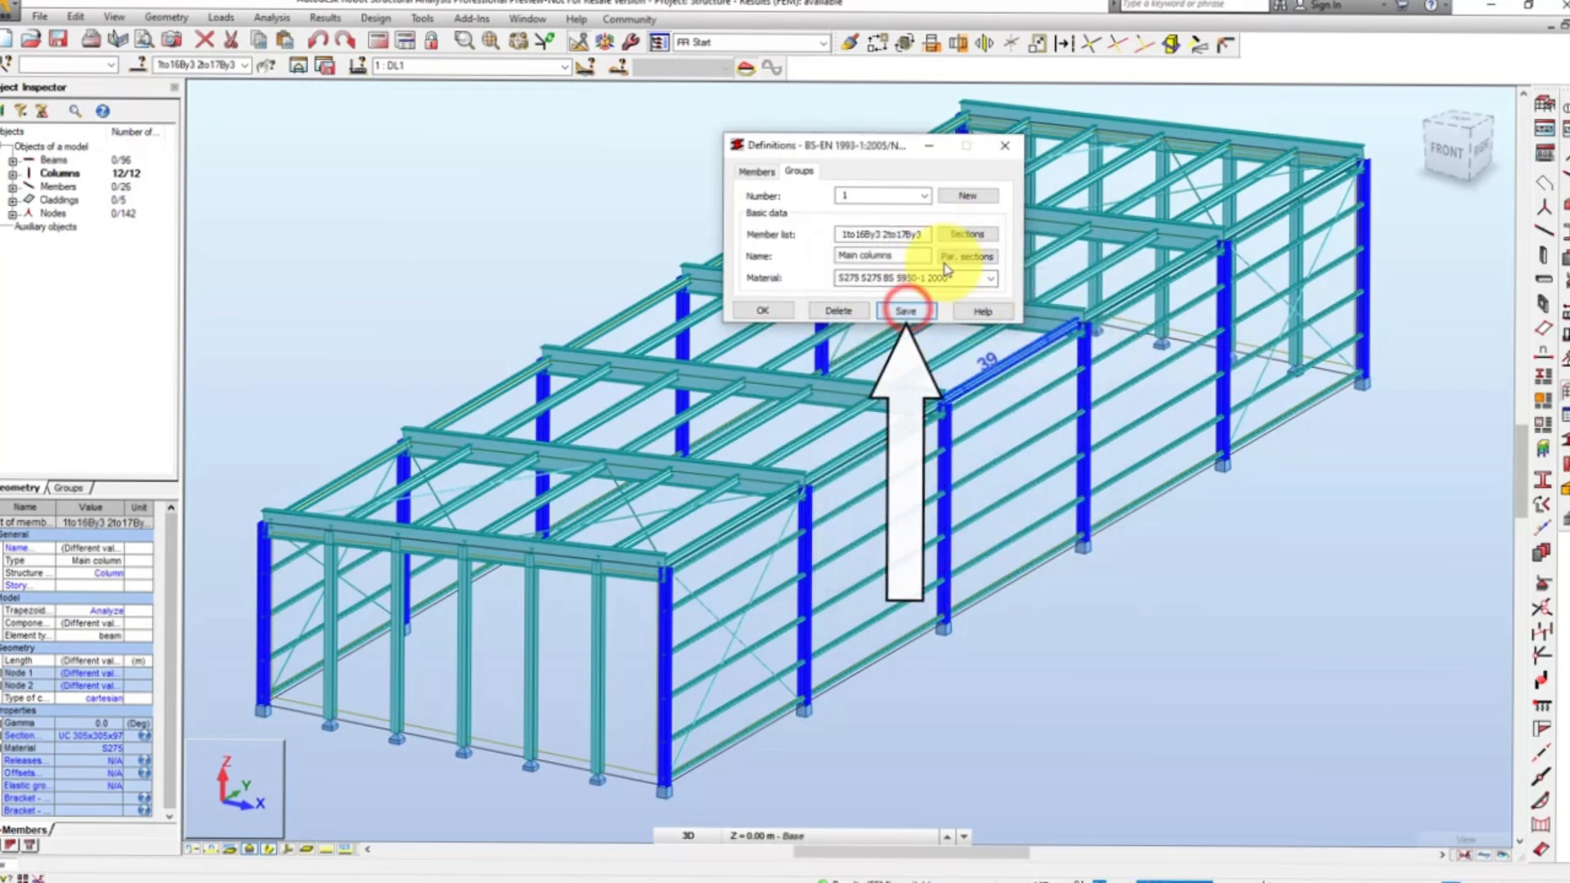
Step: Create group 2 from all members of the gable column type, name it "Gable columns" and save it
left_click(973, 200)
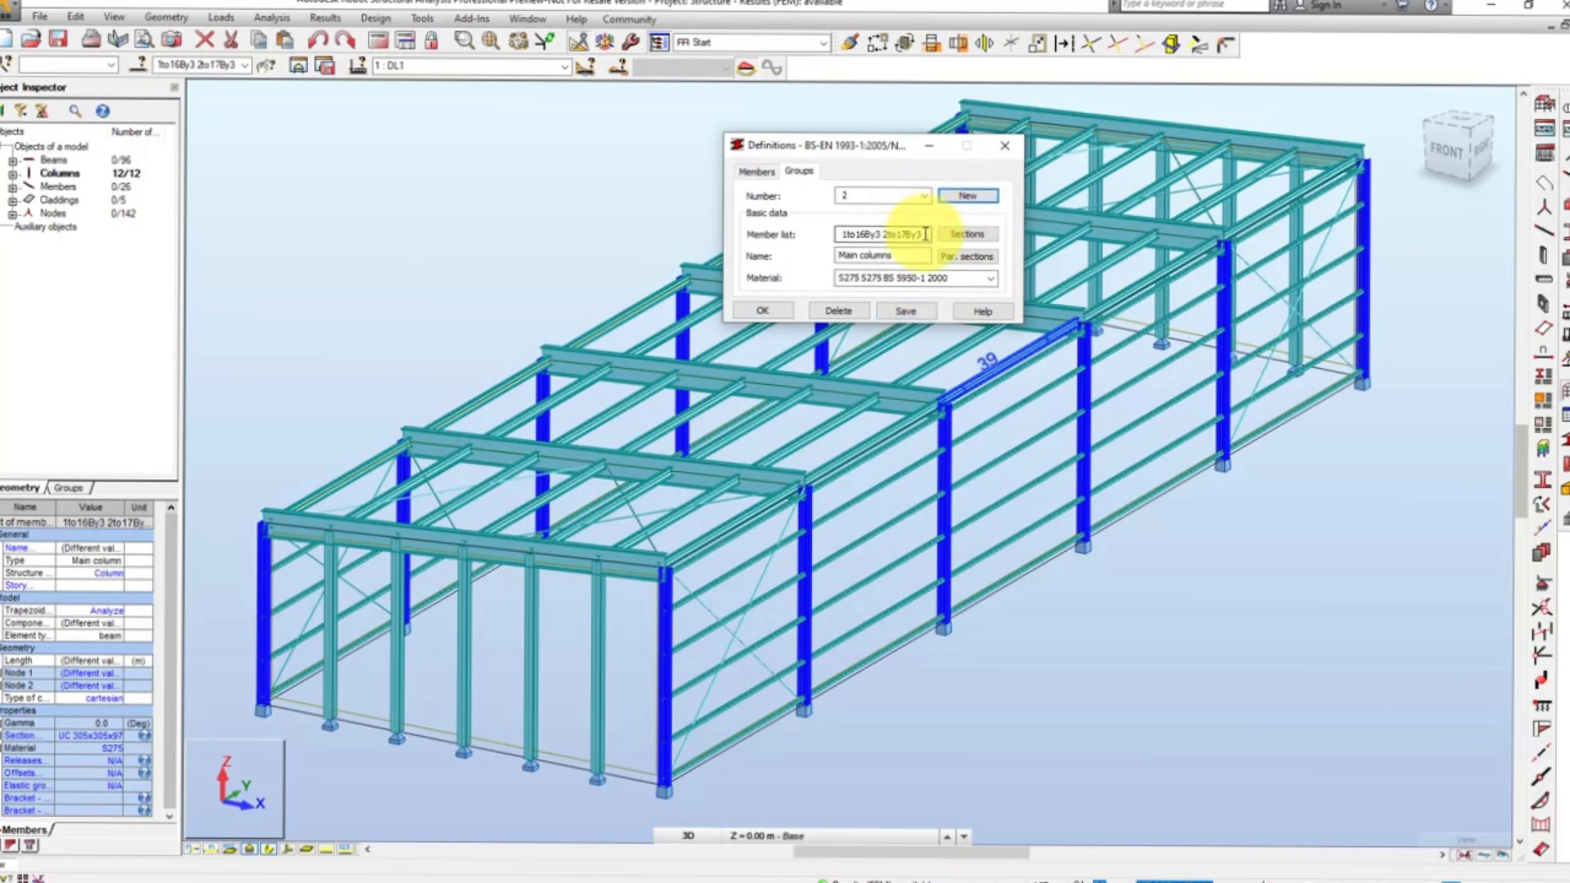
left_click_drag(923, 234, 800, 246)
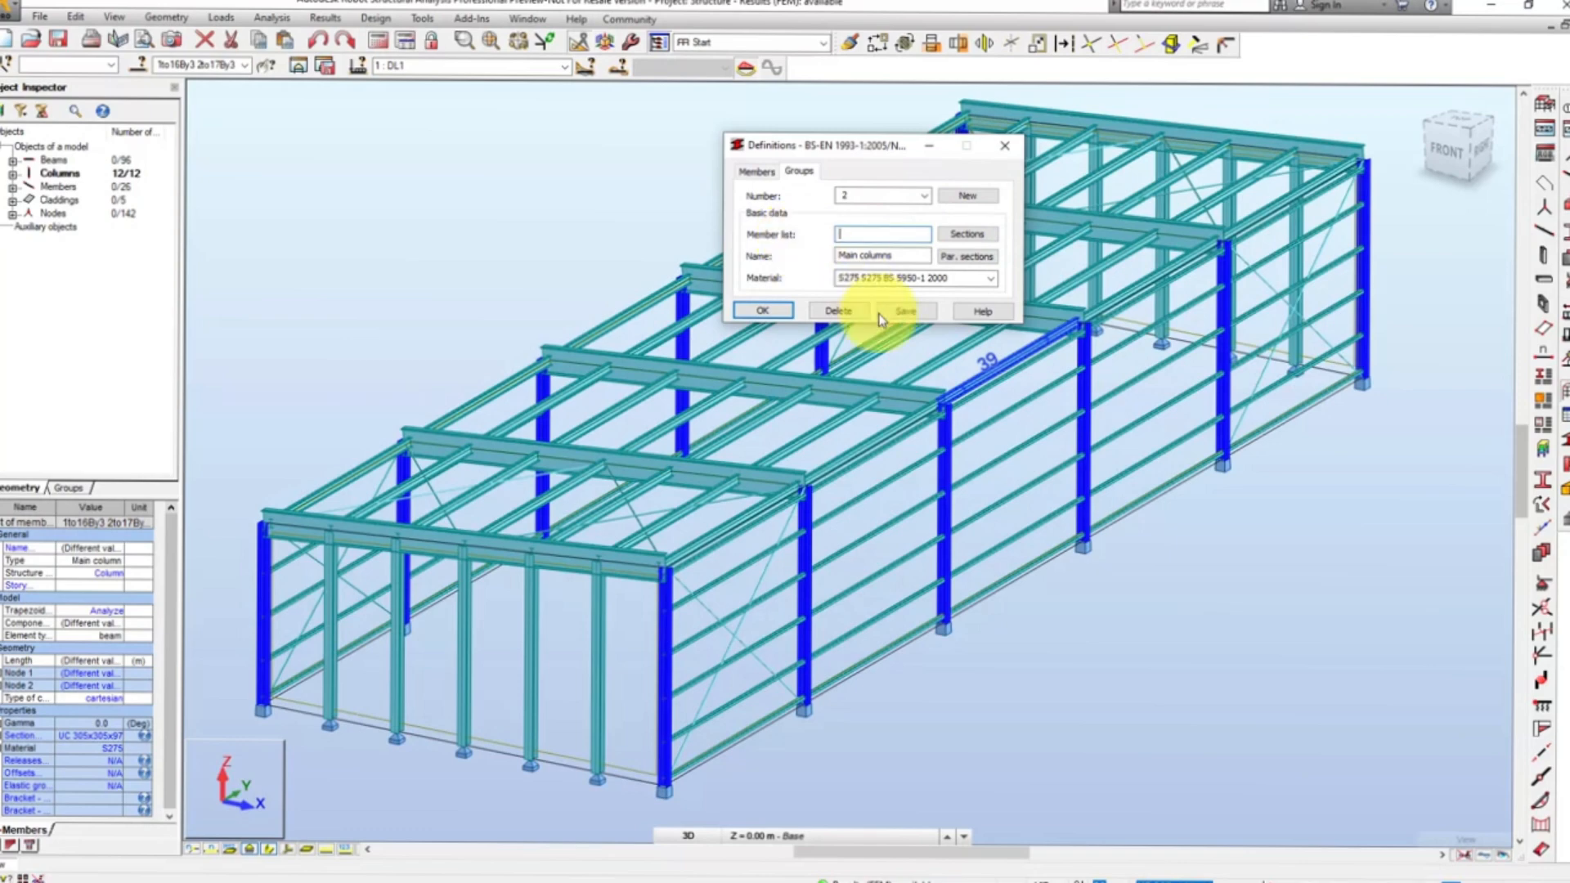
left_click(1005, 654)
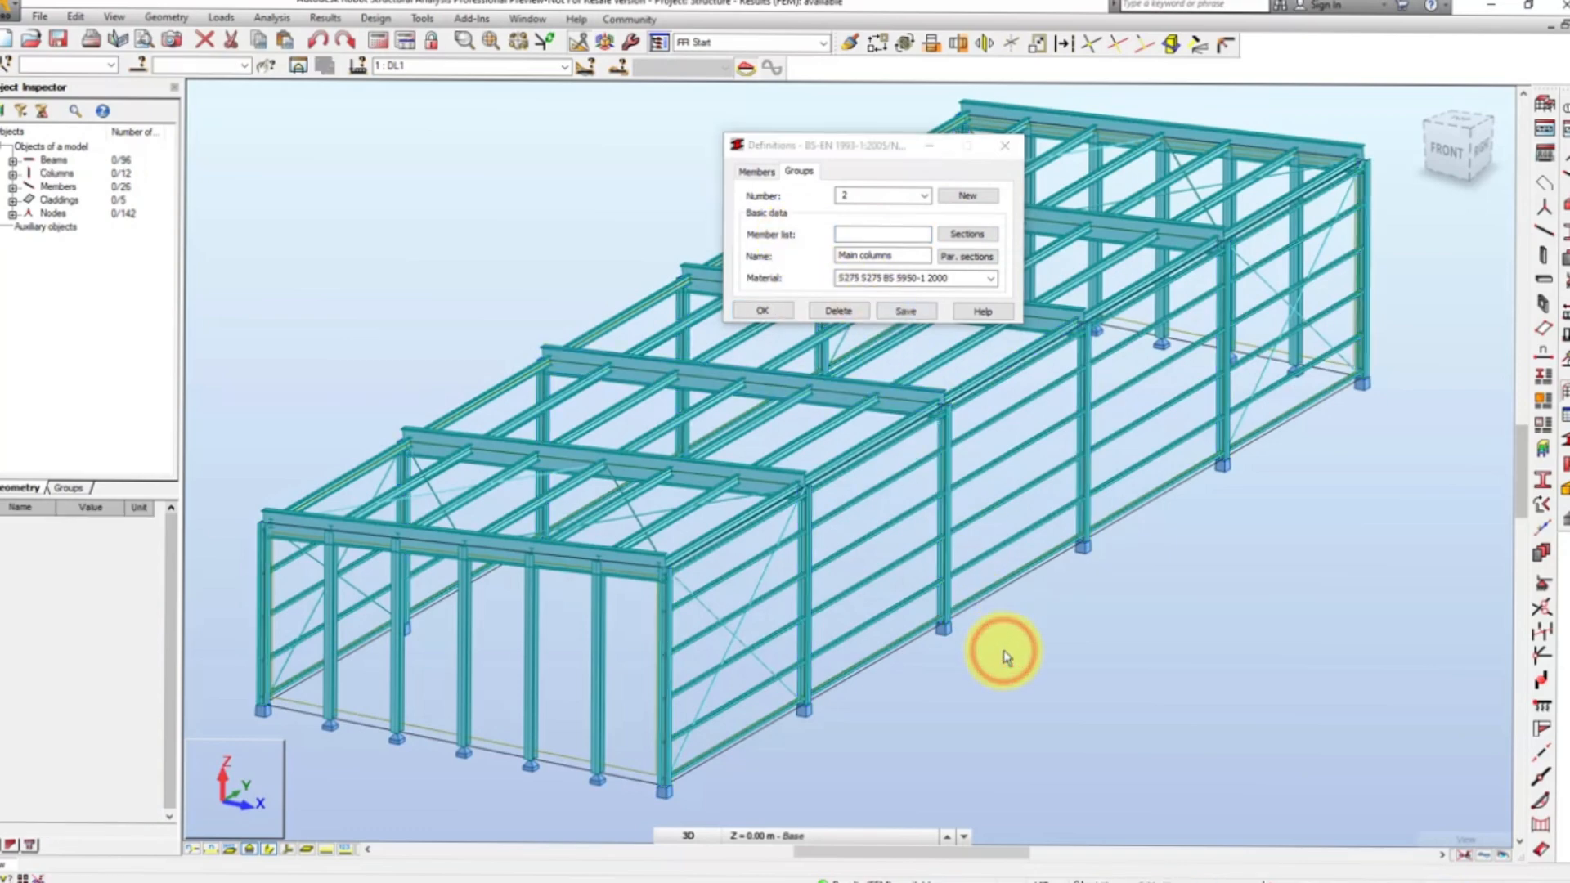
right_click(595, 734)
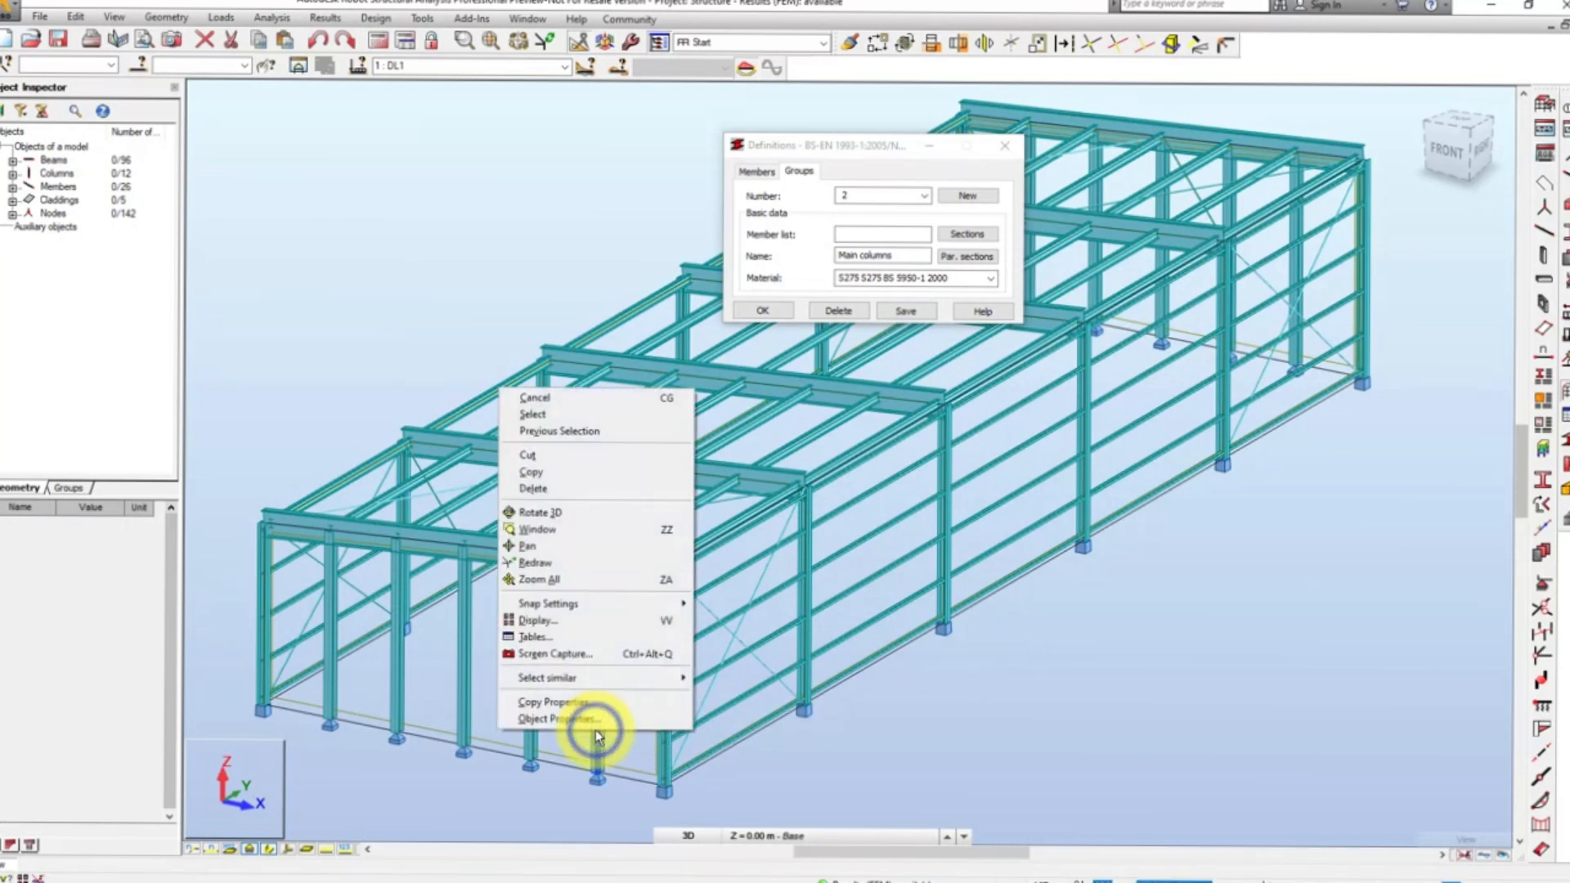
mouse_move(593, 678)
left_click(738, 714)
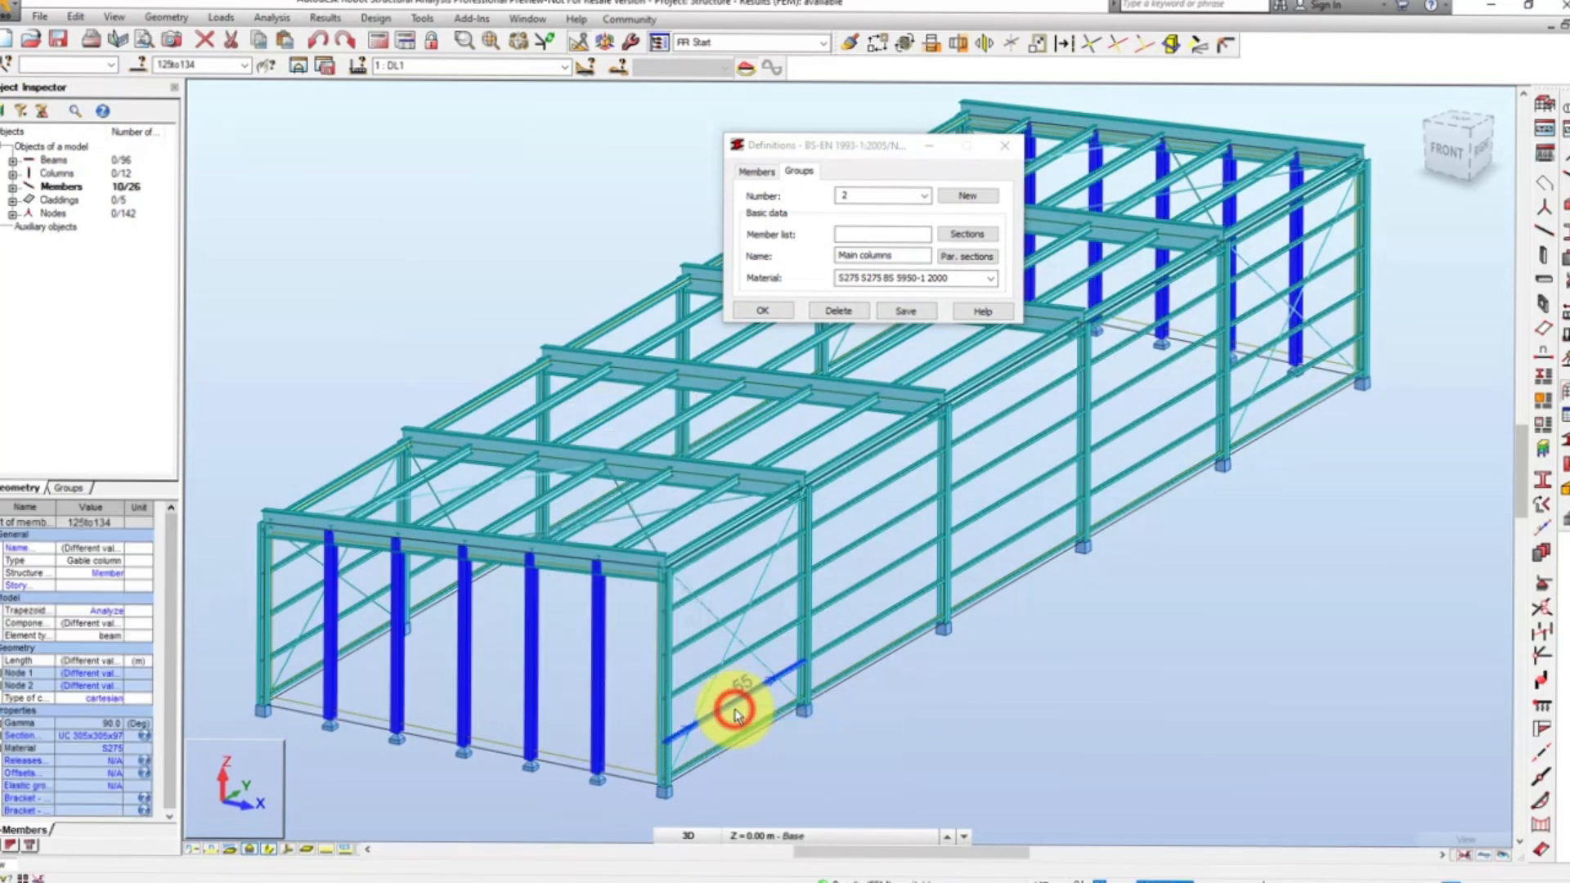
left_click(860, 235)
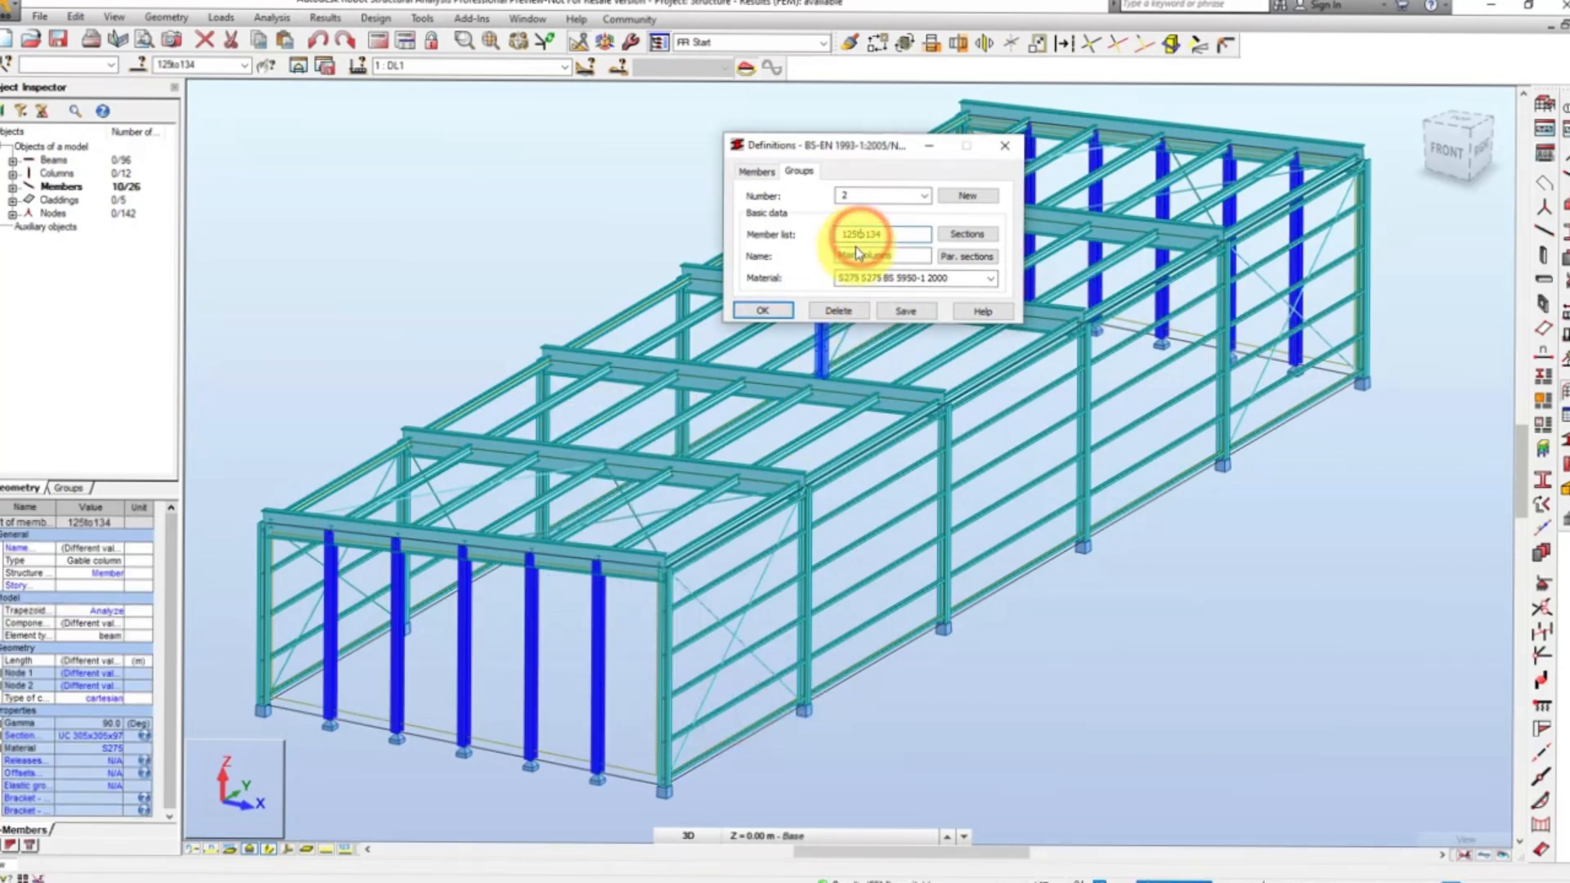
double_click(854, 256)
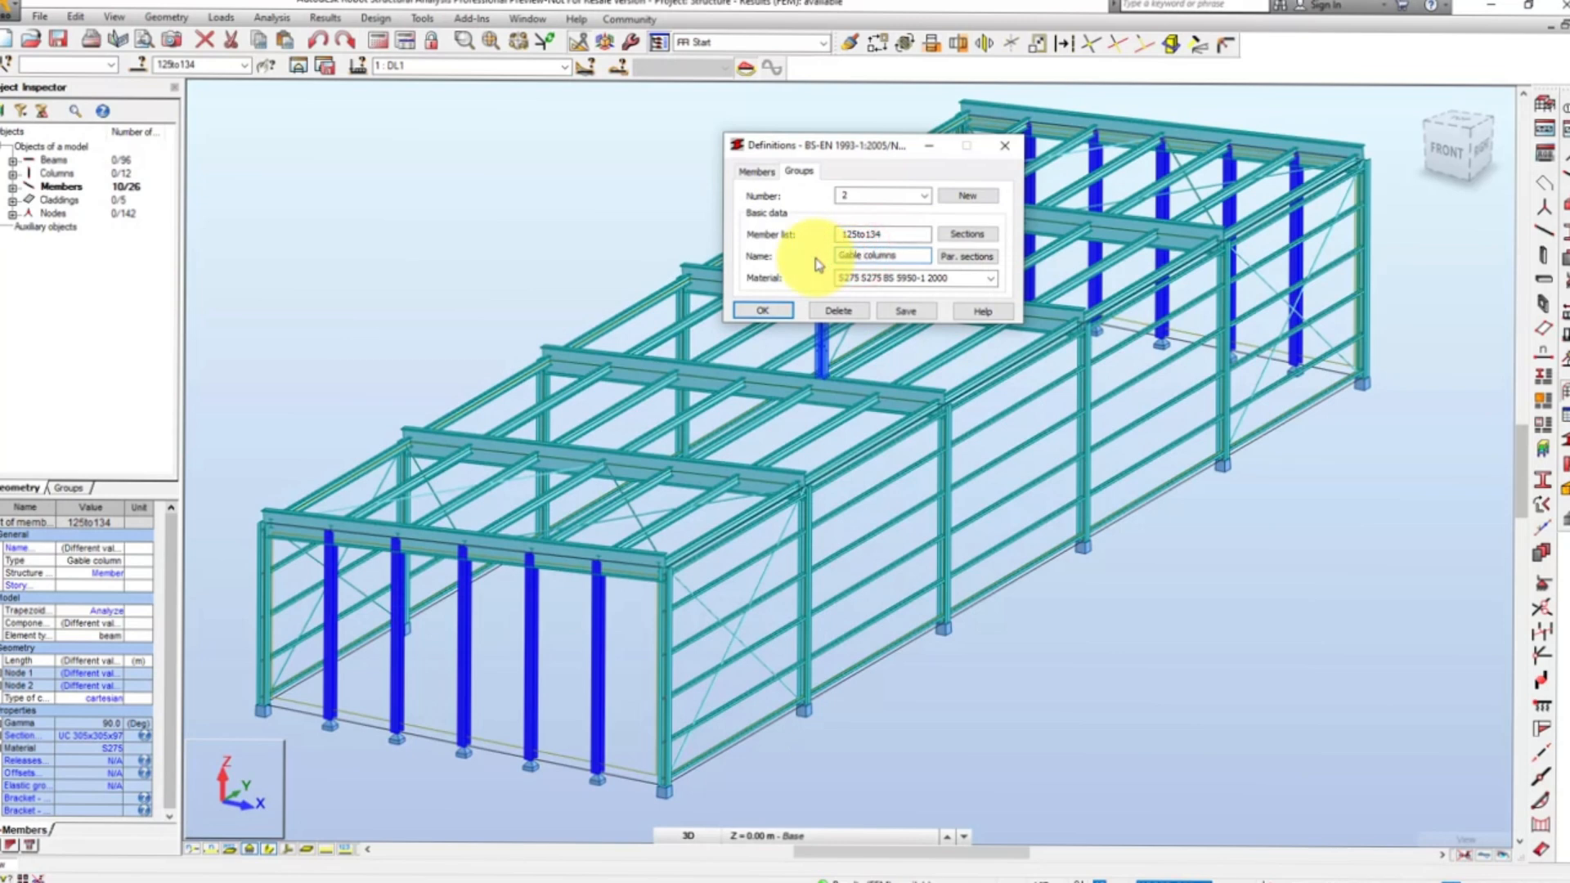
left_click(902, 311)
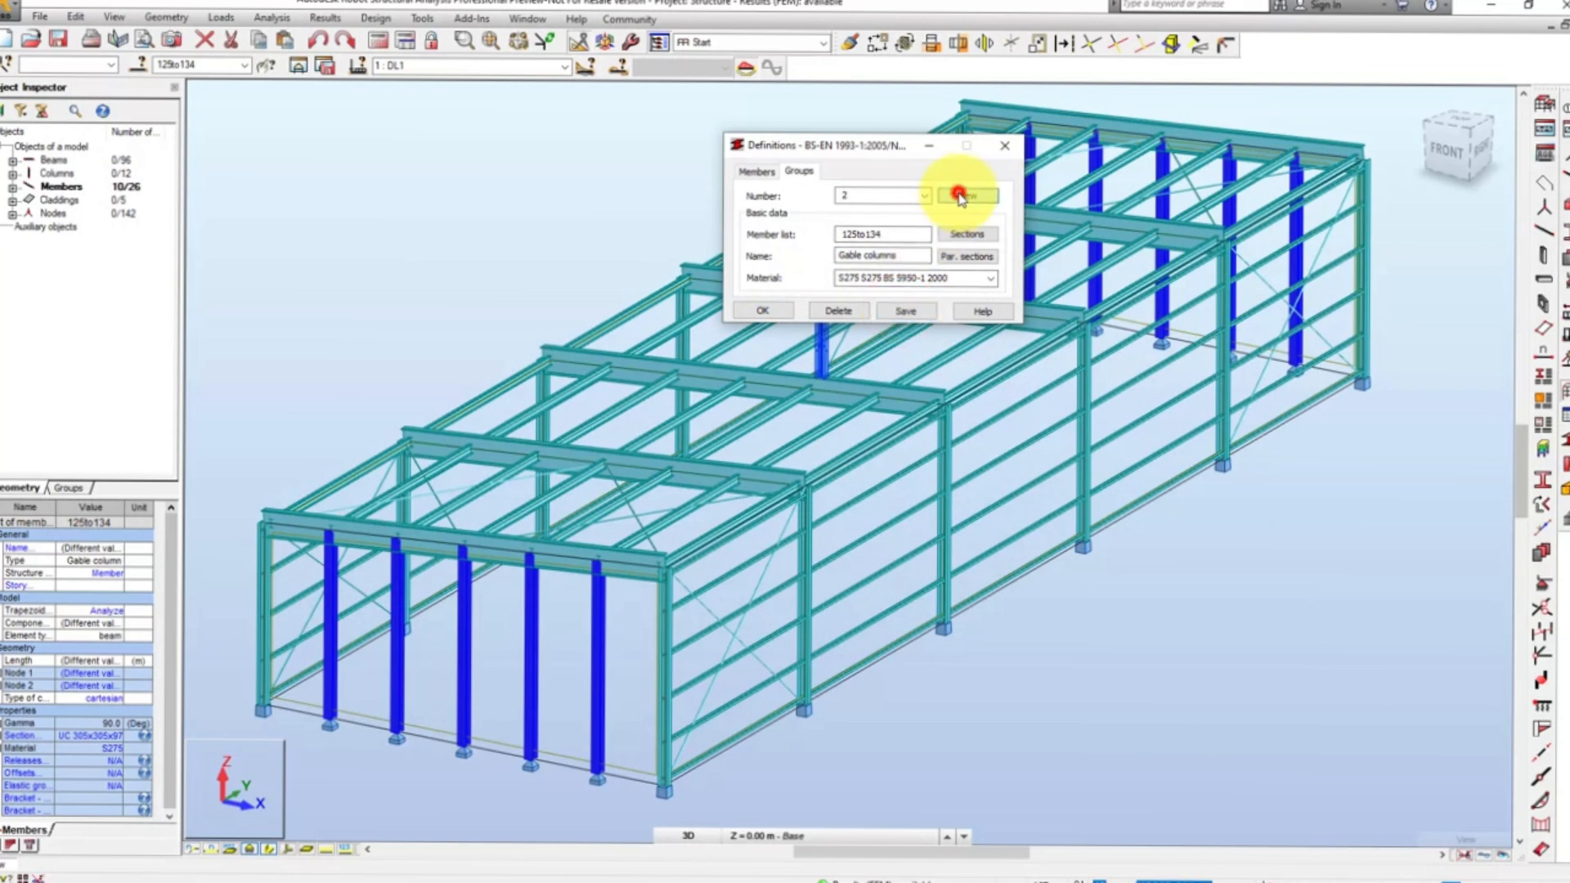
Step: Replace group 3's member list with all members of the rafter type and name the group "Rafters"
double_click(894, 233)
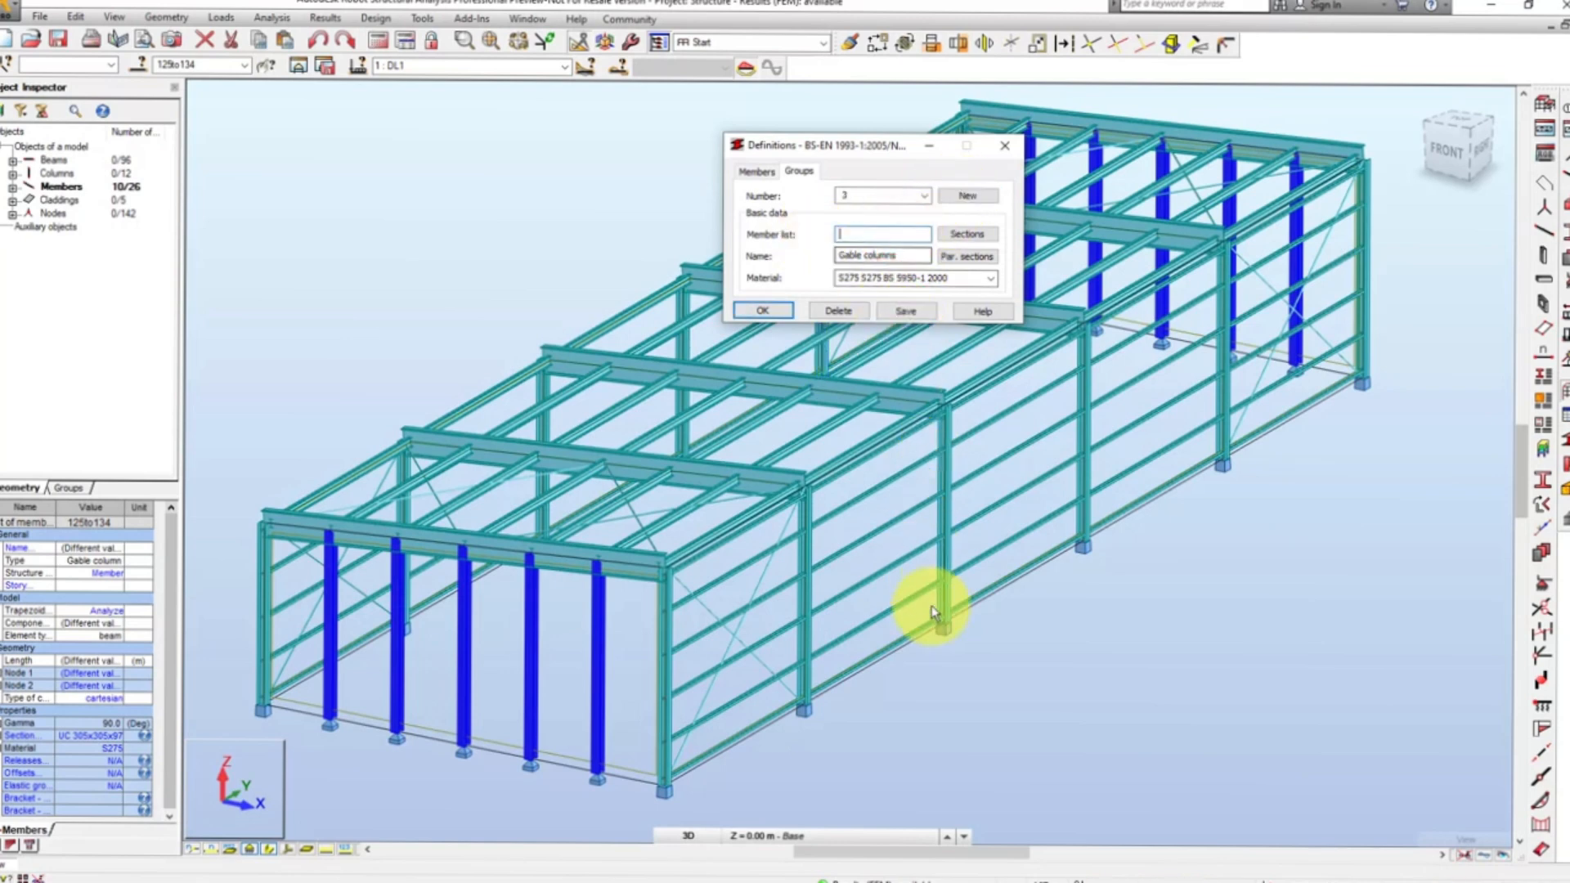
left_click(937, 714)
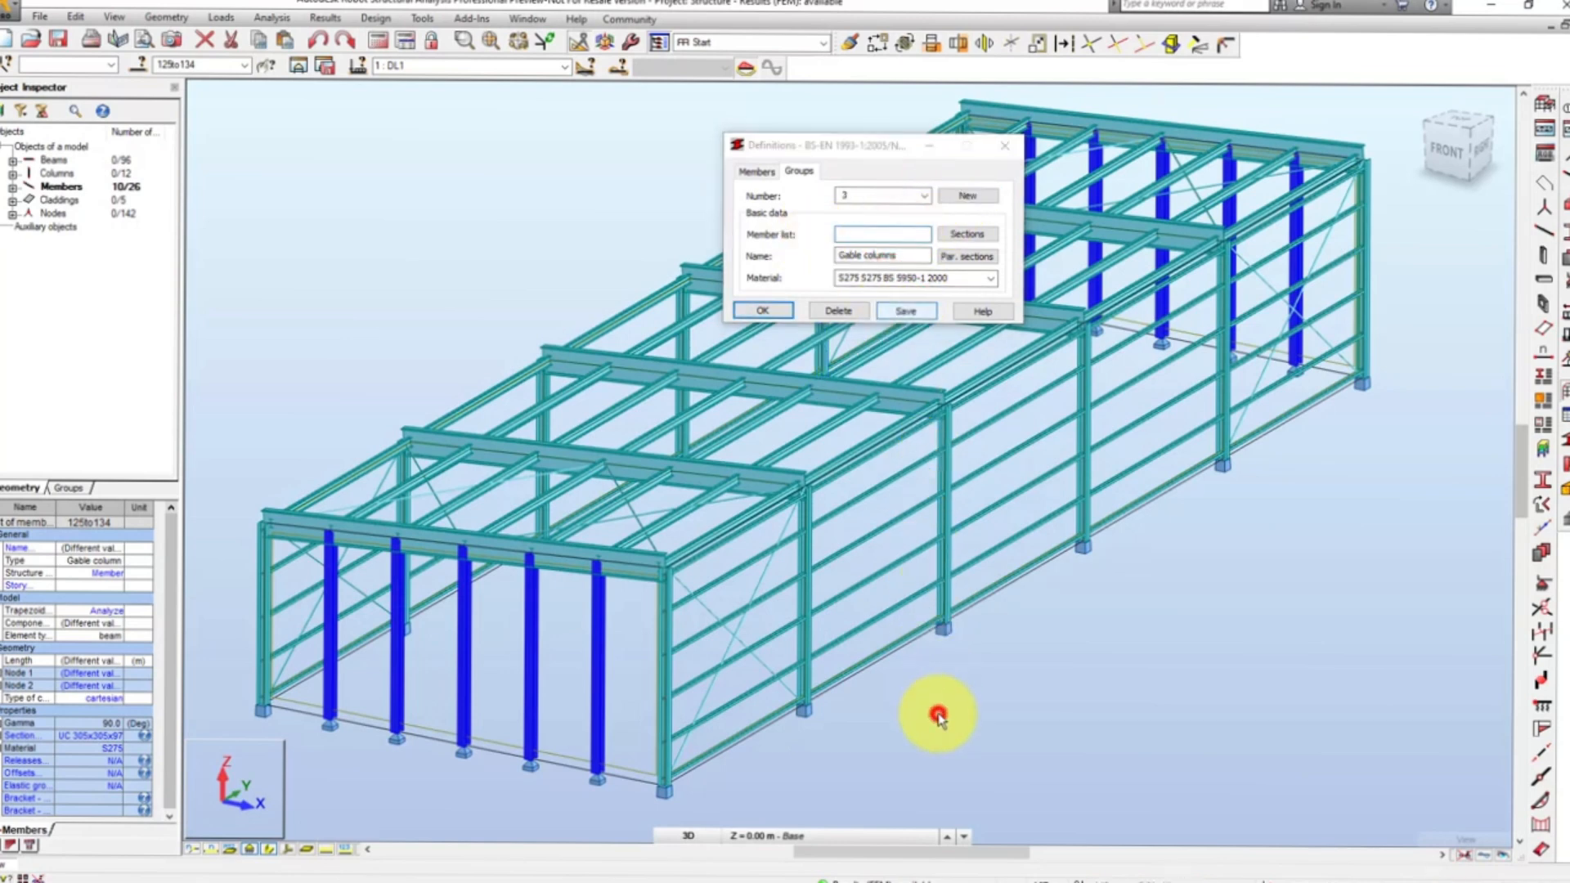
right_click(643, 563)
mouse_move(702, 503)
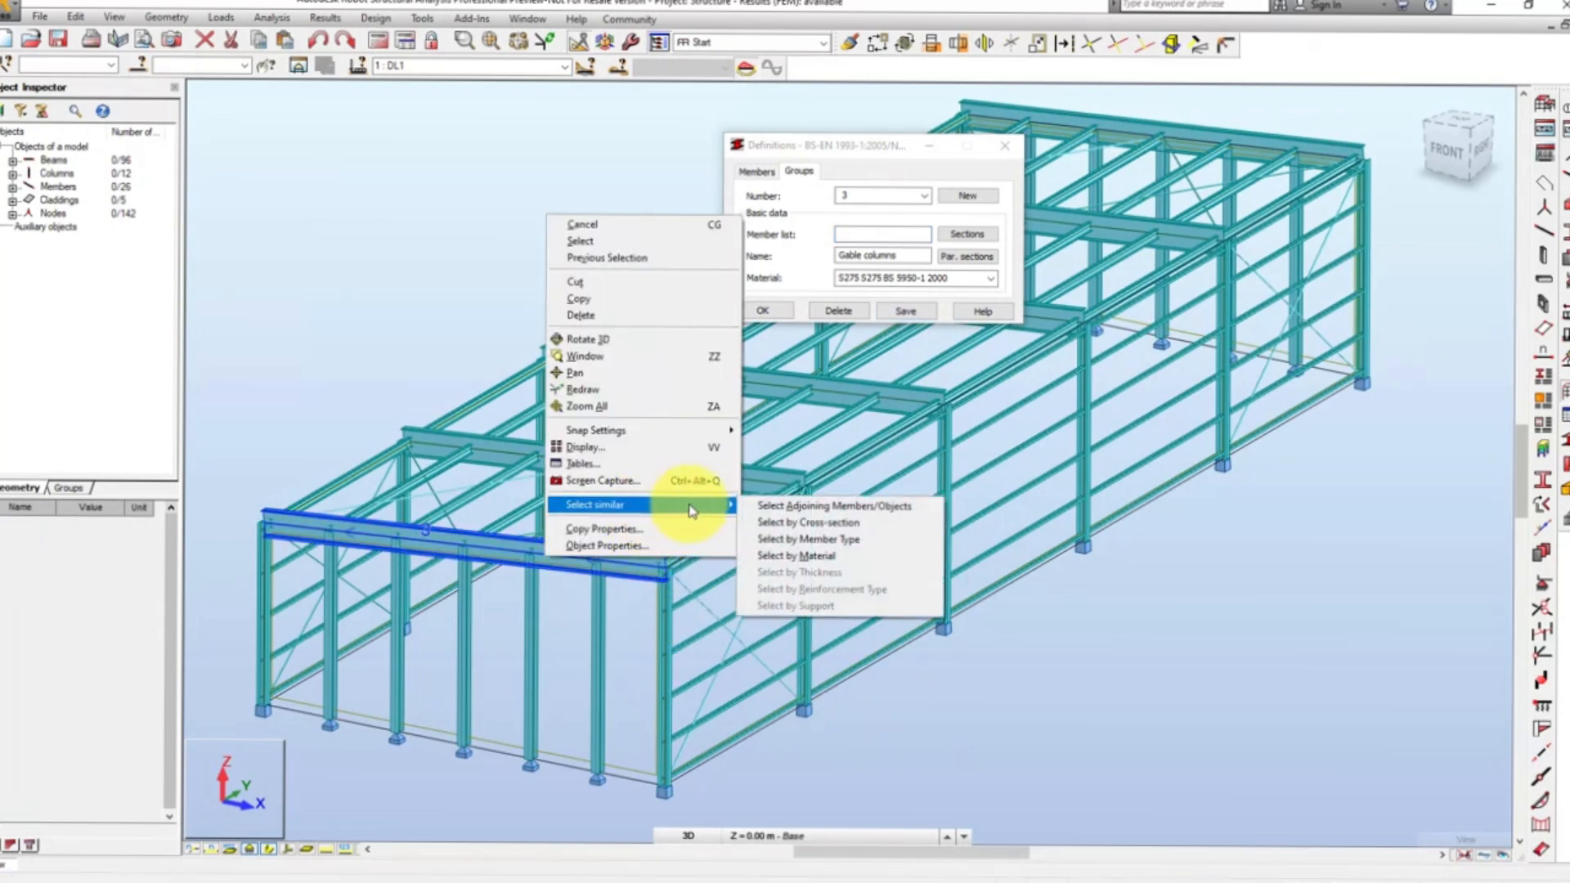
left_click(781, 542)
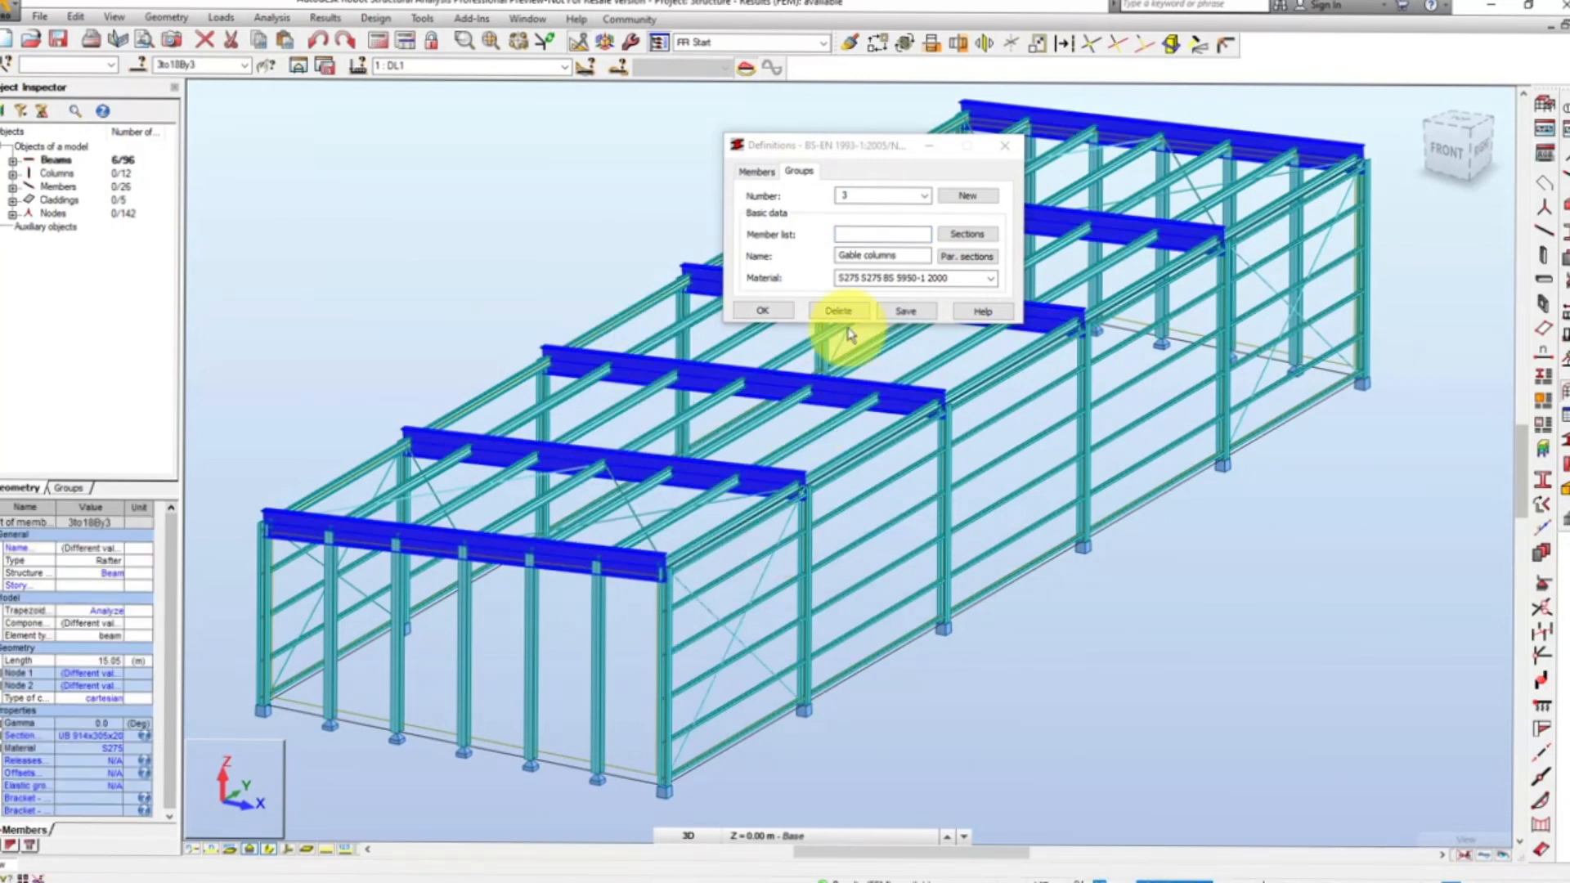
left_click(853, 234)
left_click(904, 256)
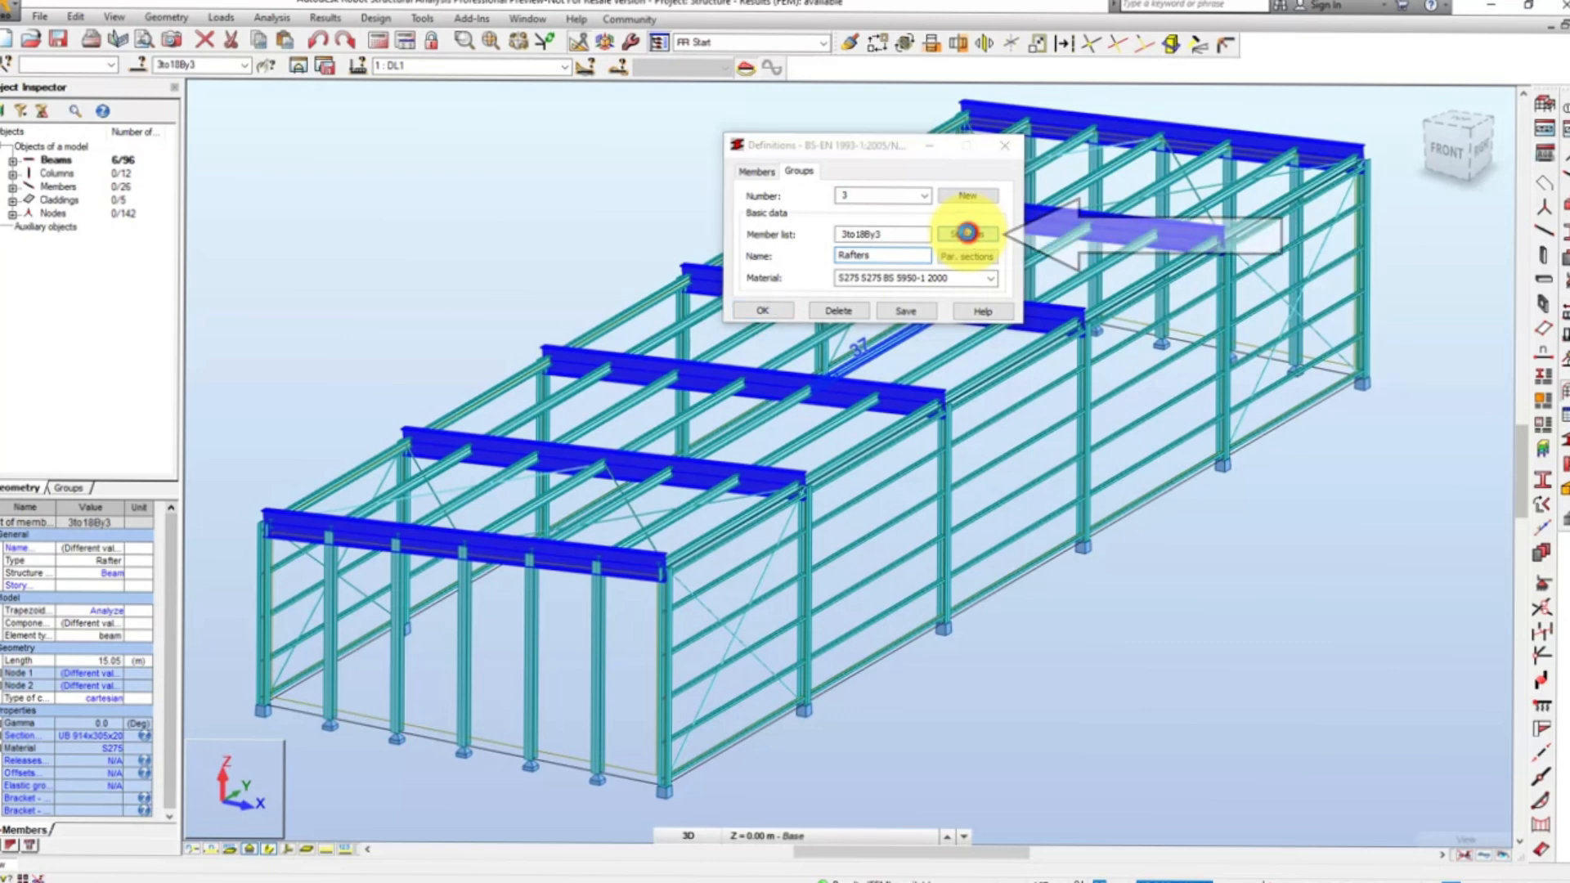
Step: Clear the rafters group's candidate sections and add the whole RSJ family from the UK sections database
left_click(969, 235)
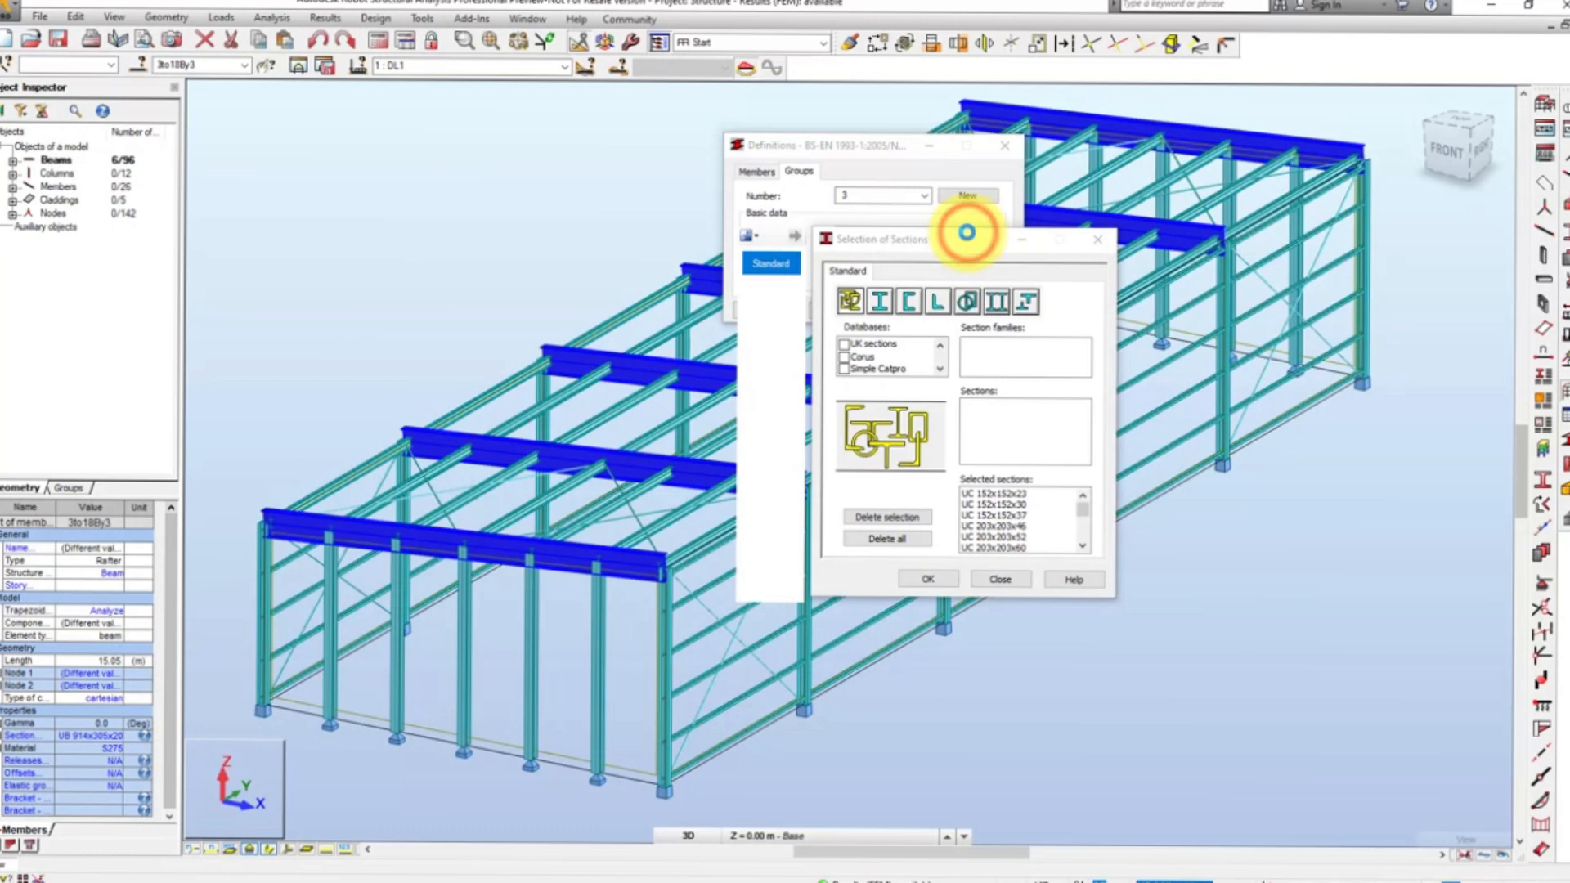
left_click(900, 540)
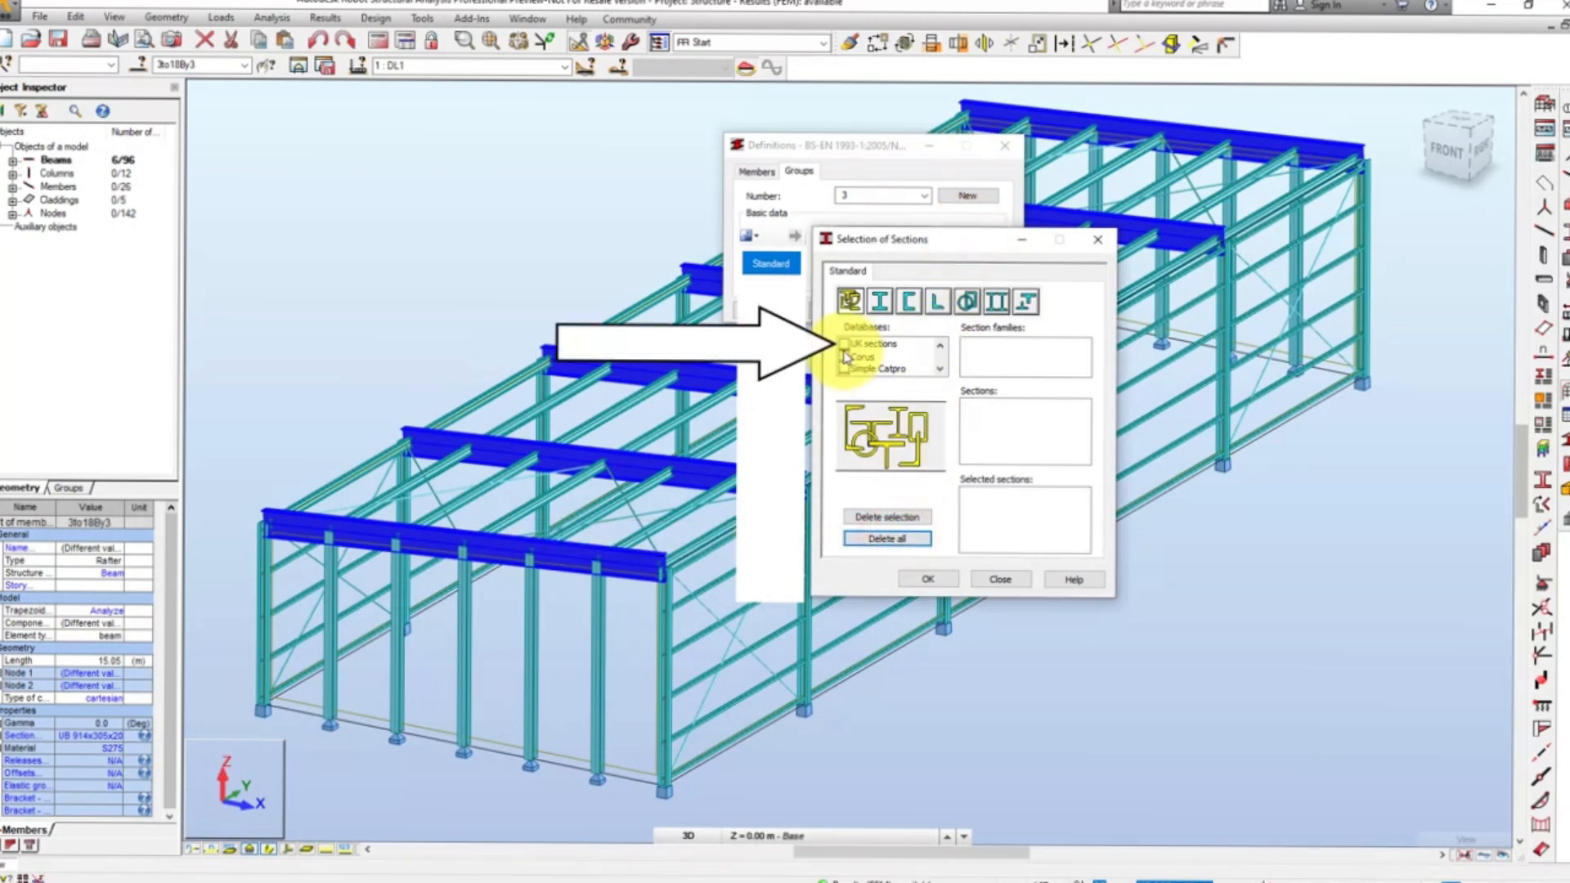
left_click(850, 347)
left_click(1082, 369)
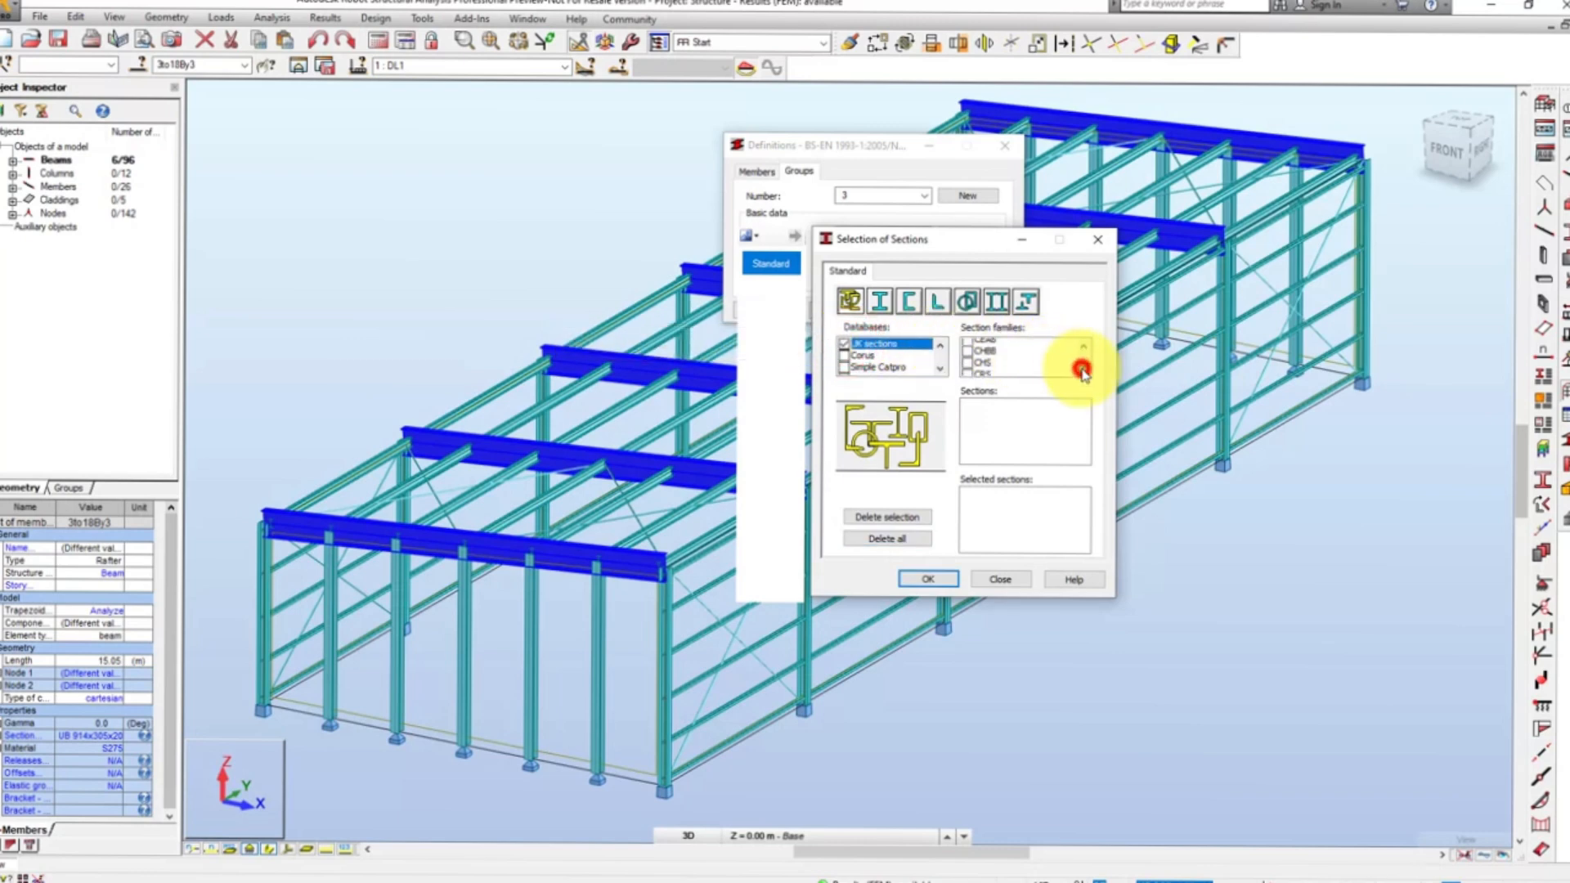
left_click(1083, 372)
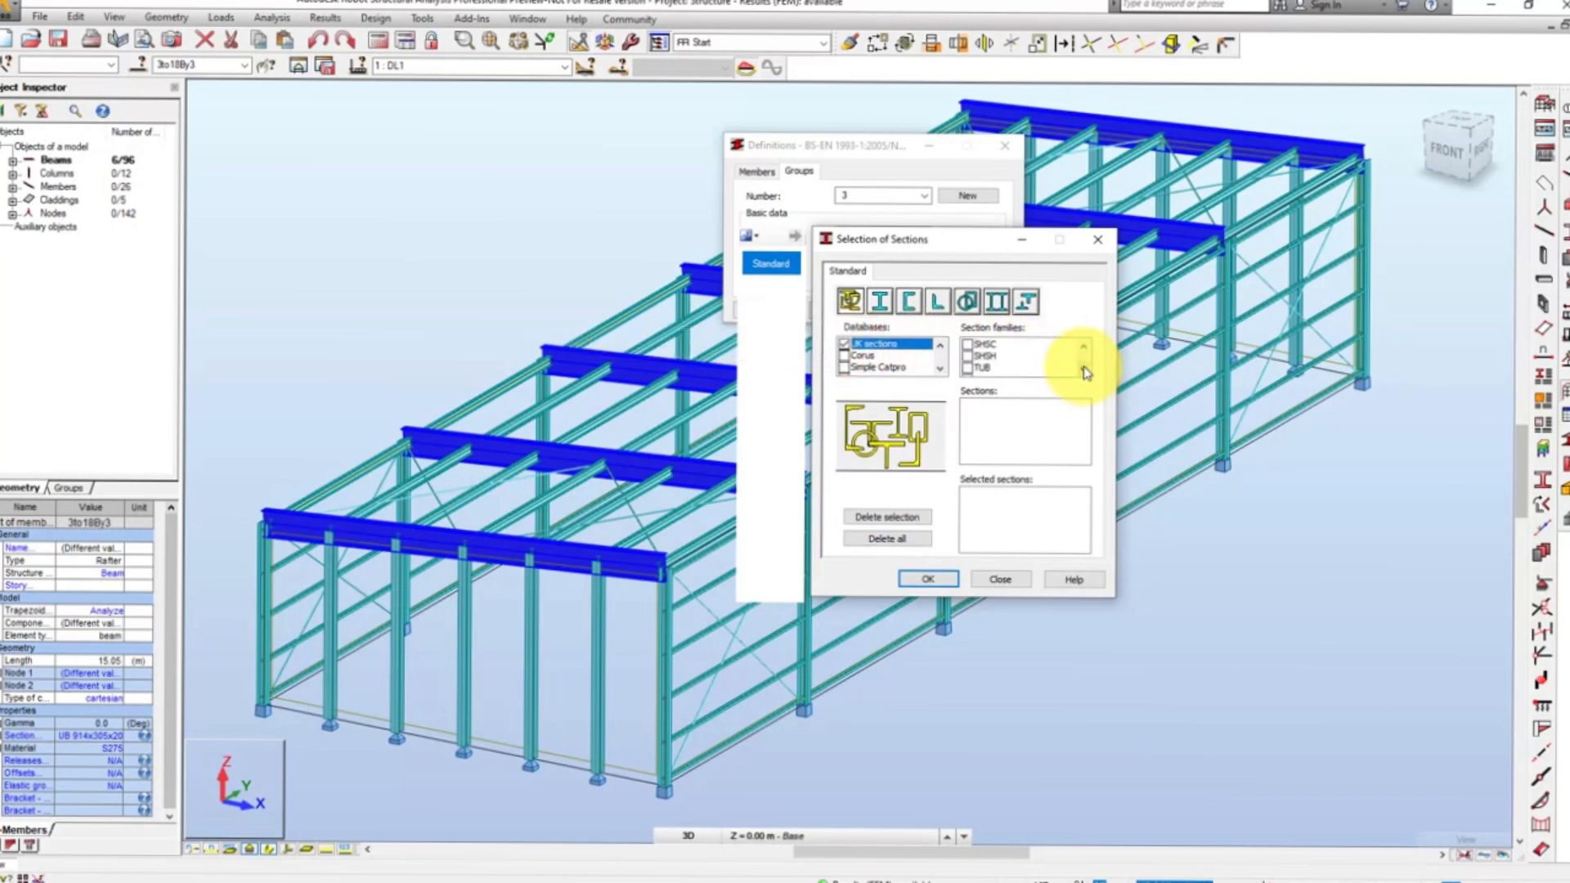
left_click(1083, 347)
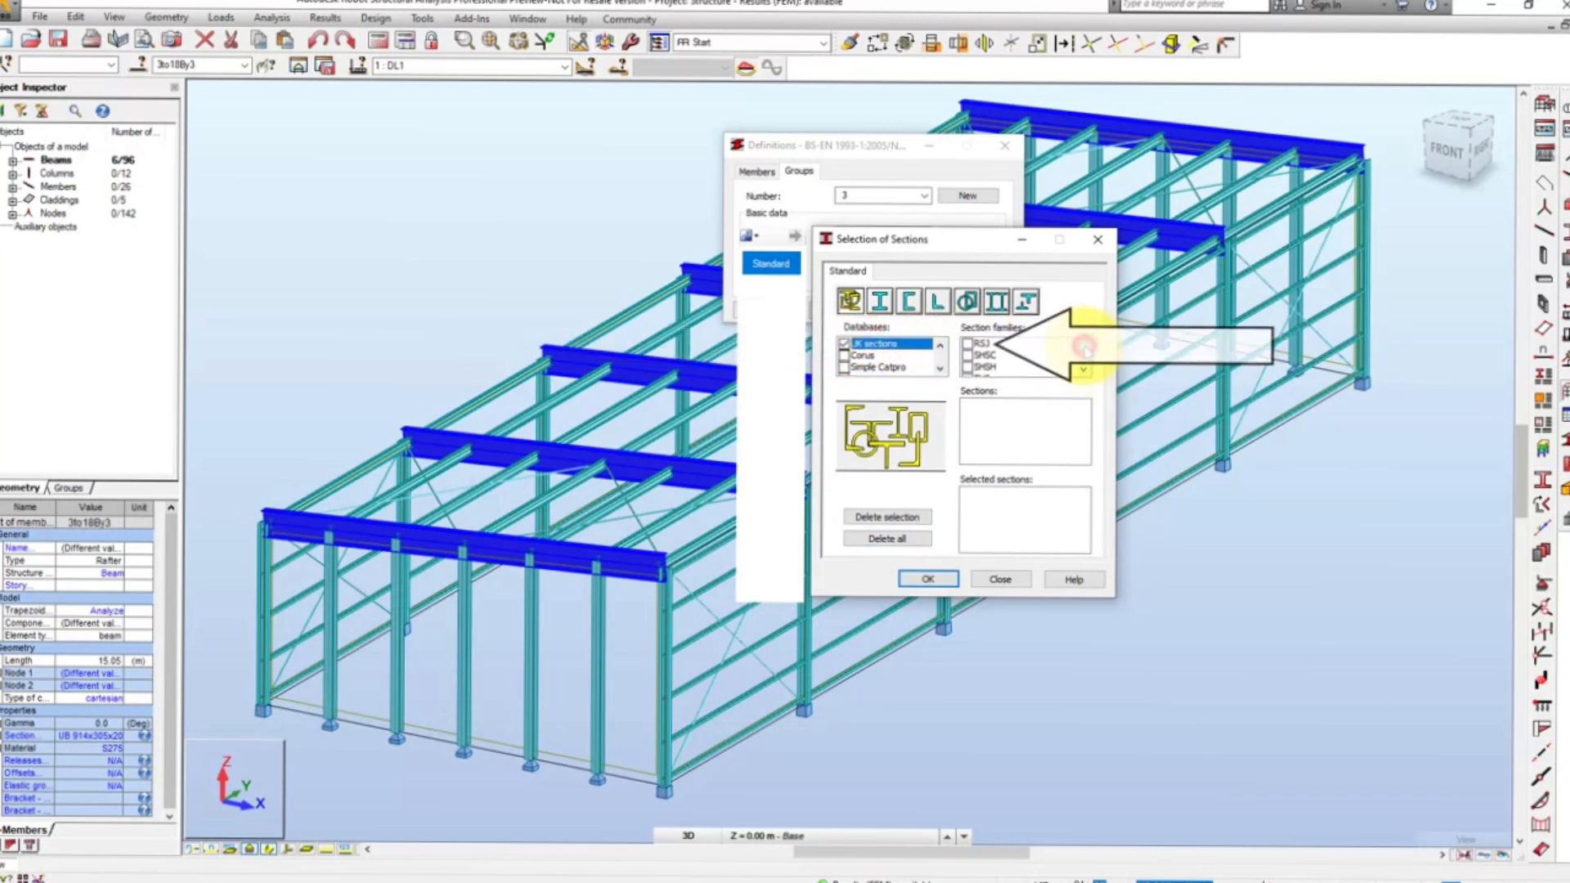
left_click(969, 344)
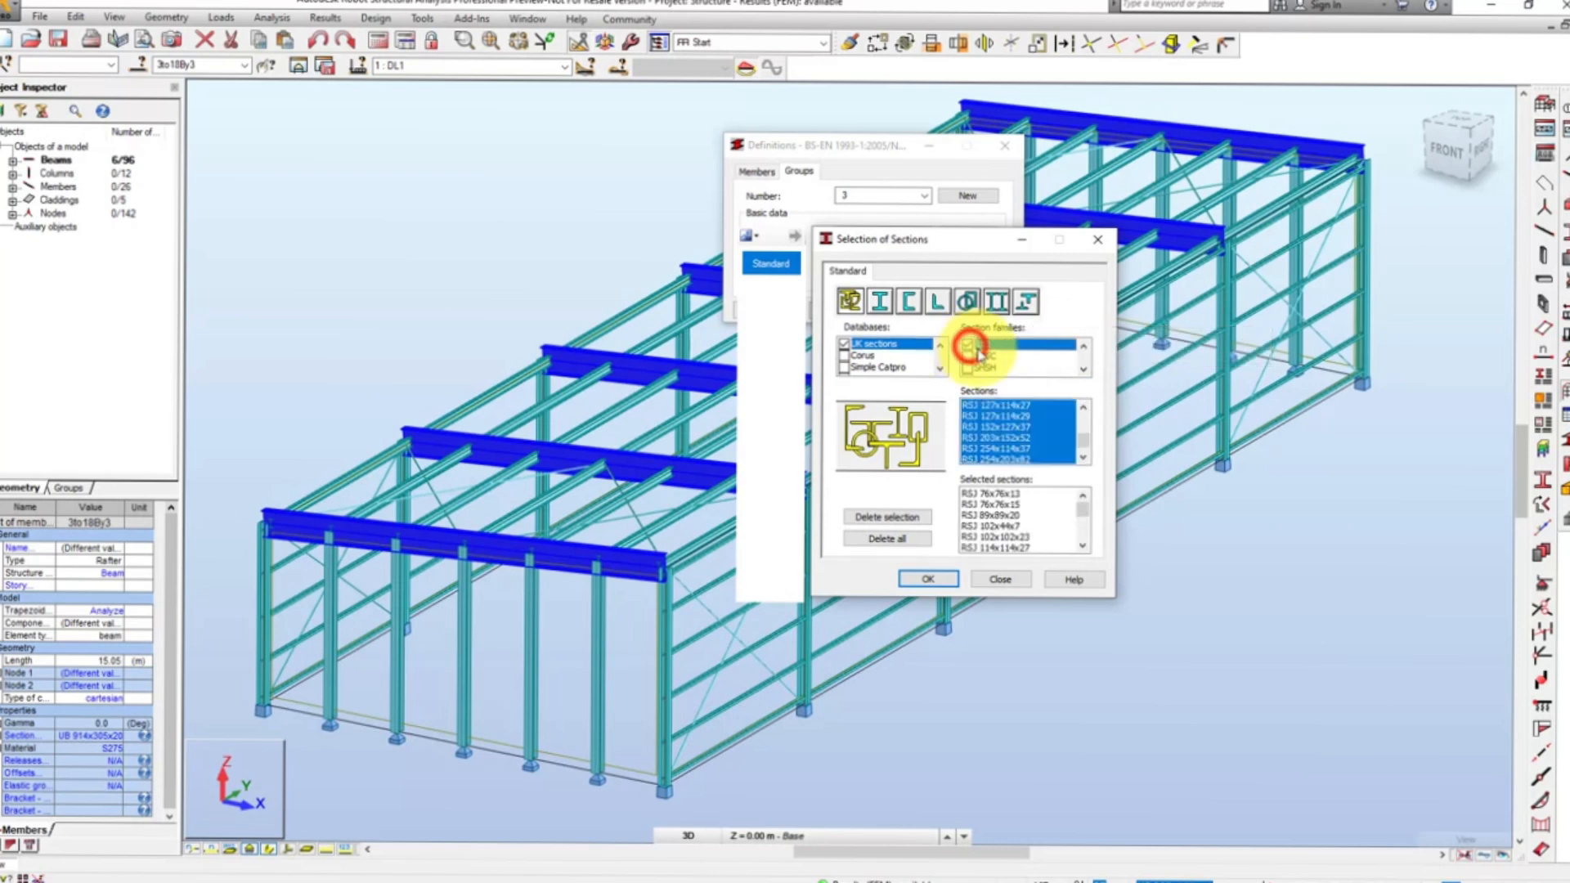
Step: Add the whole UB family to the rafters group's candidate sections and save the group
left_click(1084, 372)
left_click(1083, 372)
left_click(1083, 372)
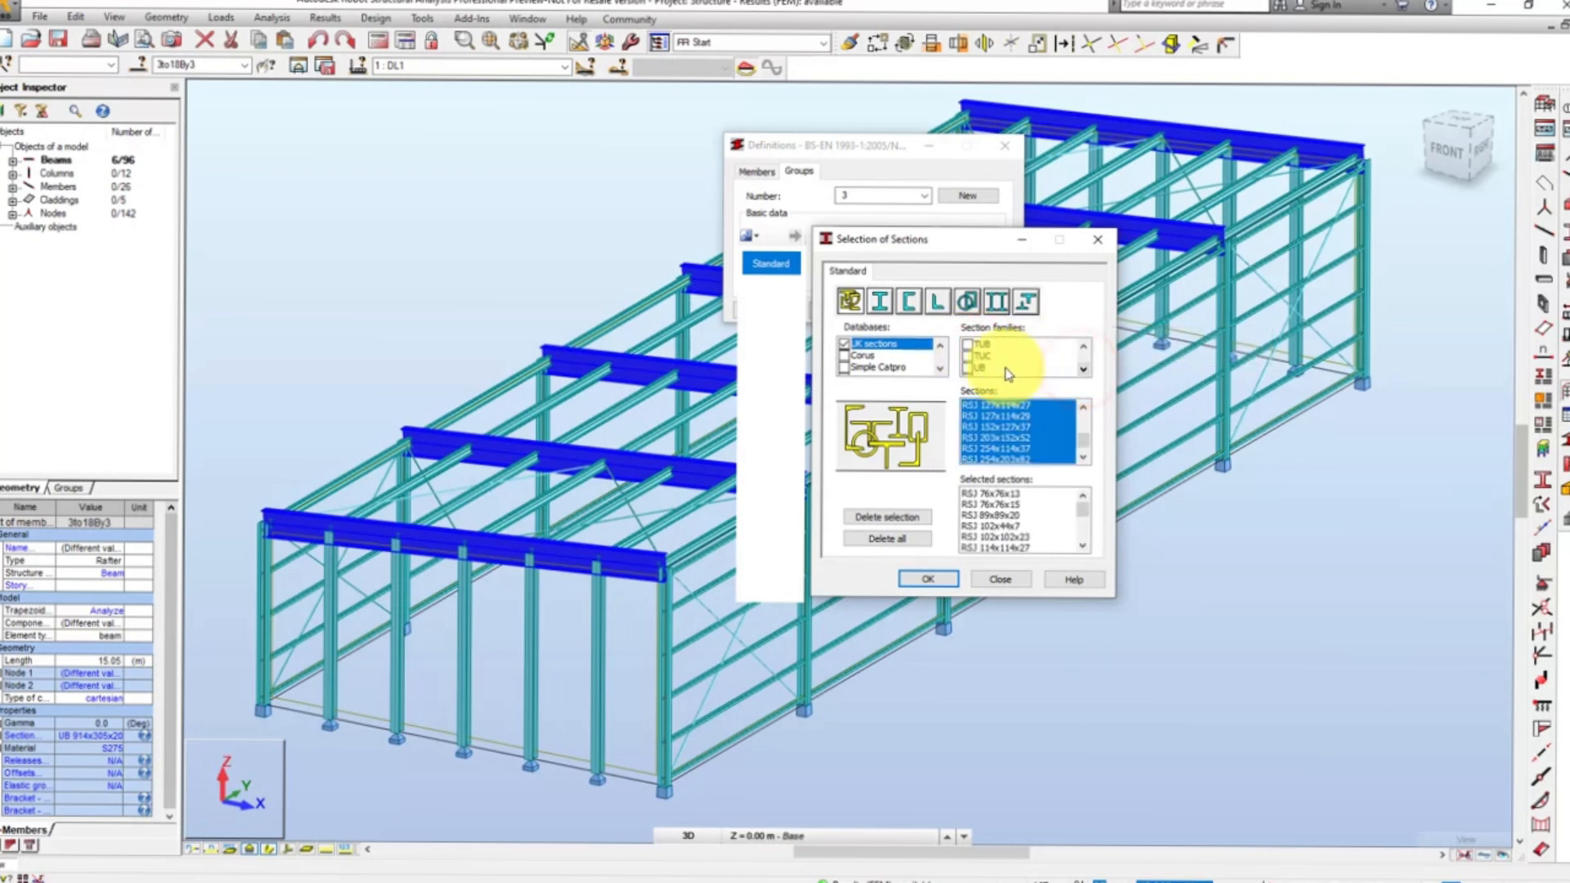
left_click(968, 368)
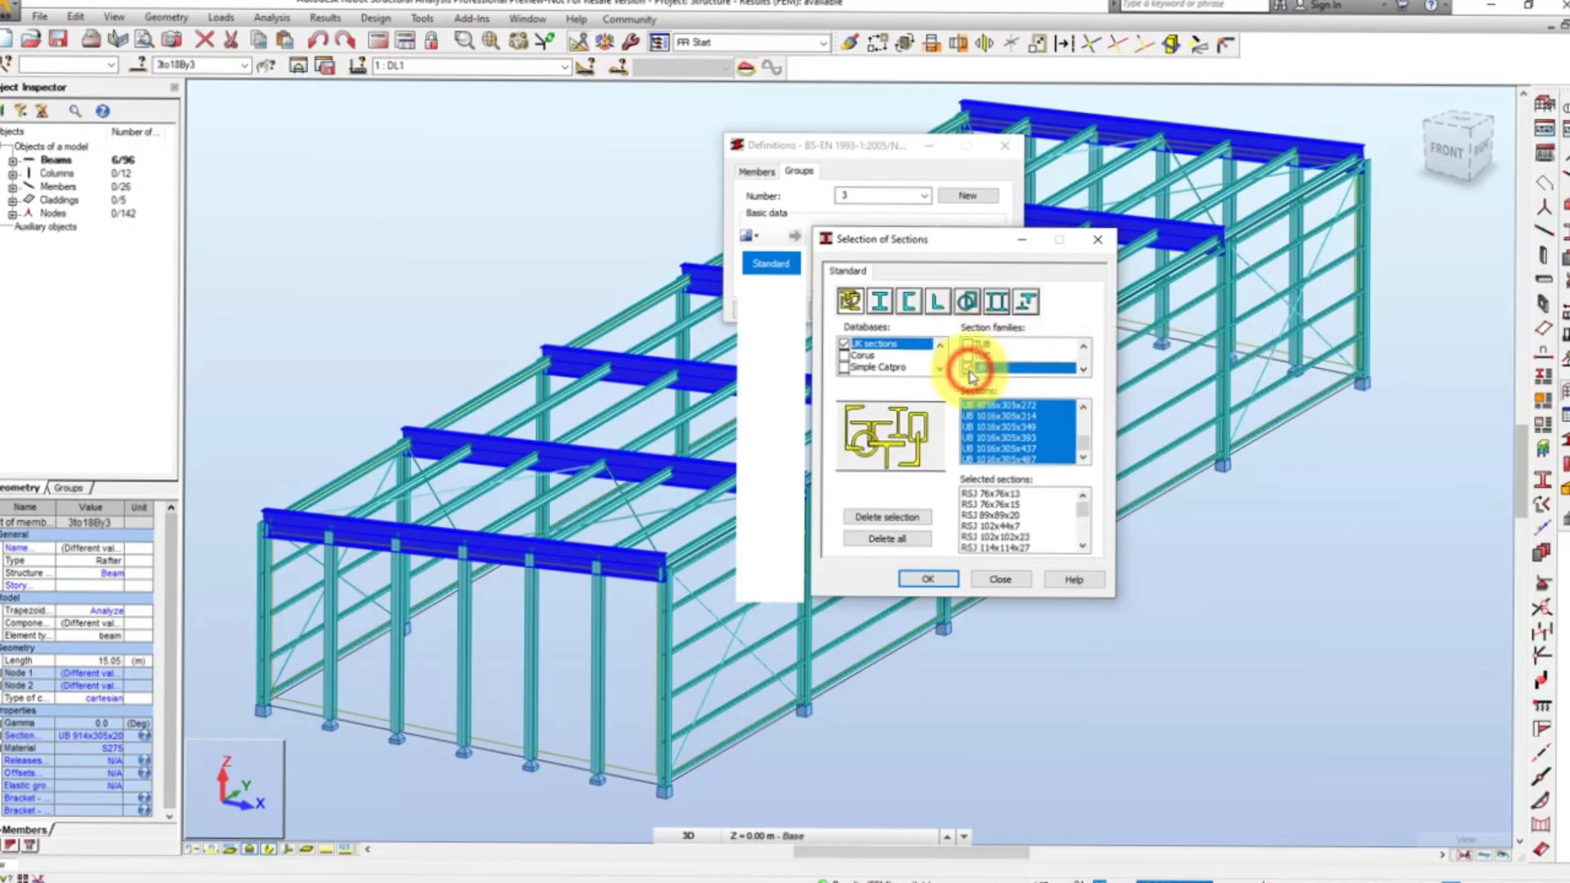
left_click(930, 579)
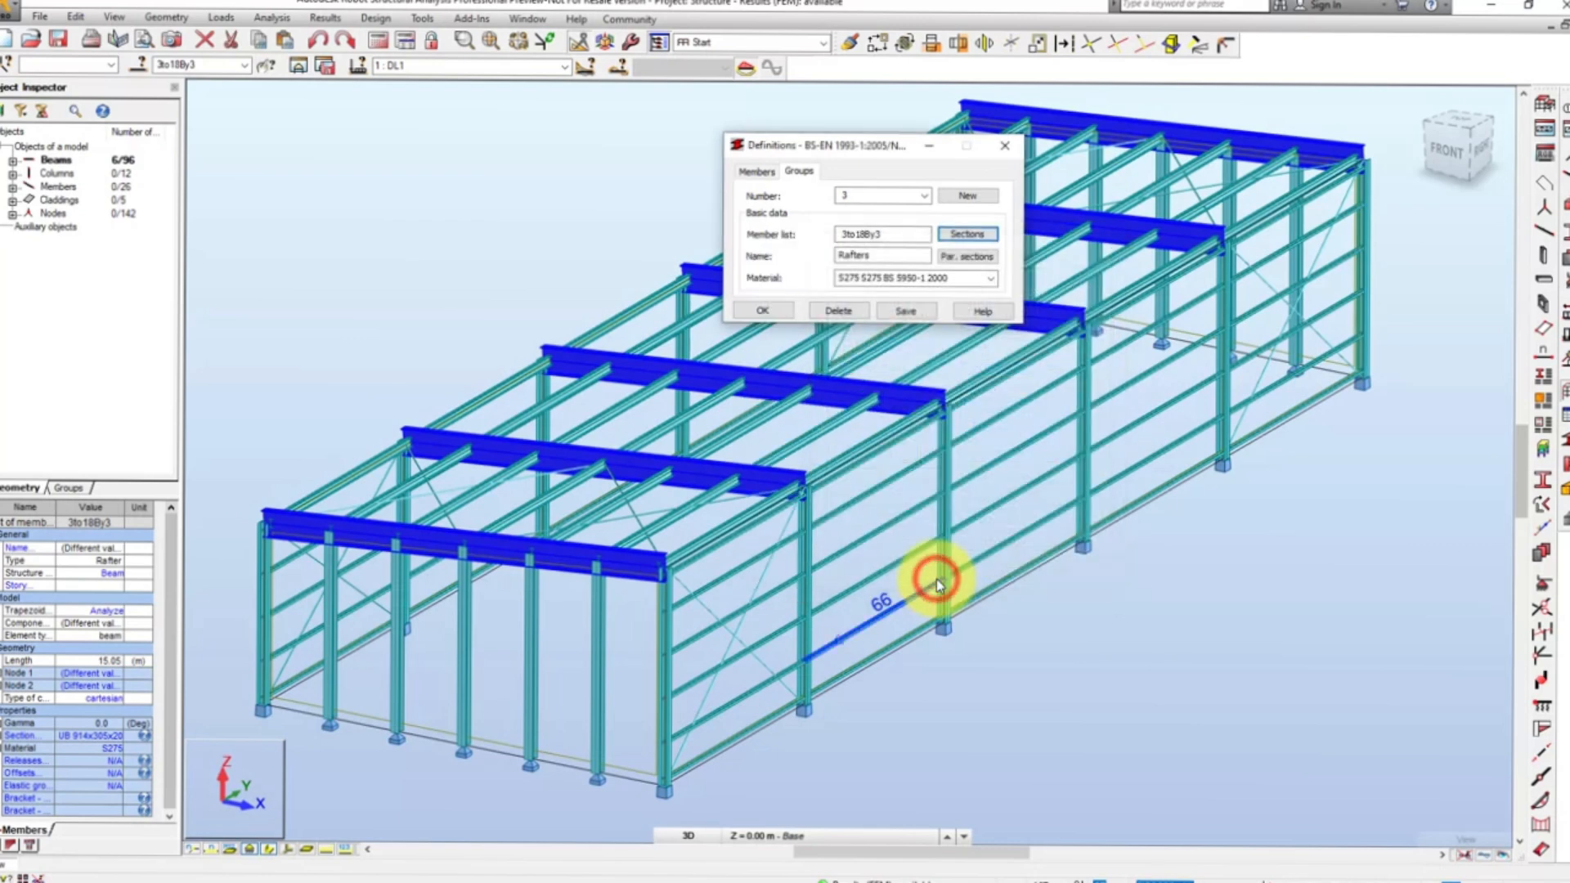
left_click(905, 312)
Step: Create group 4 from all members of the purlin type, name it "Purlins" and save it
left_click(950, 200)
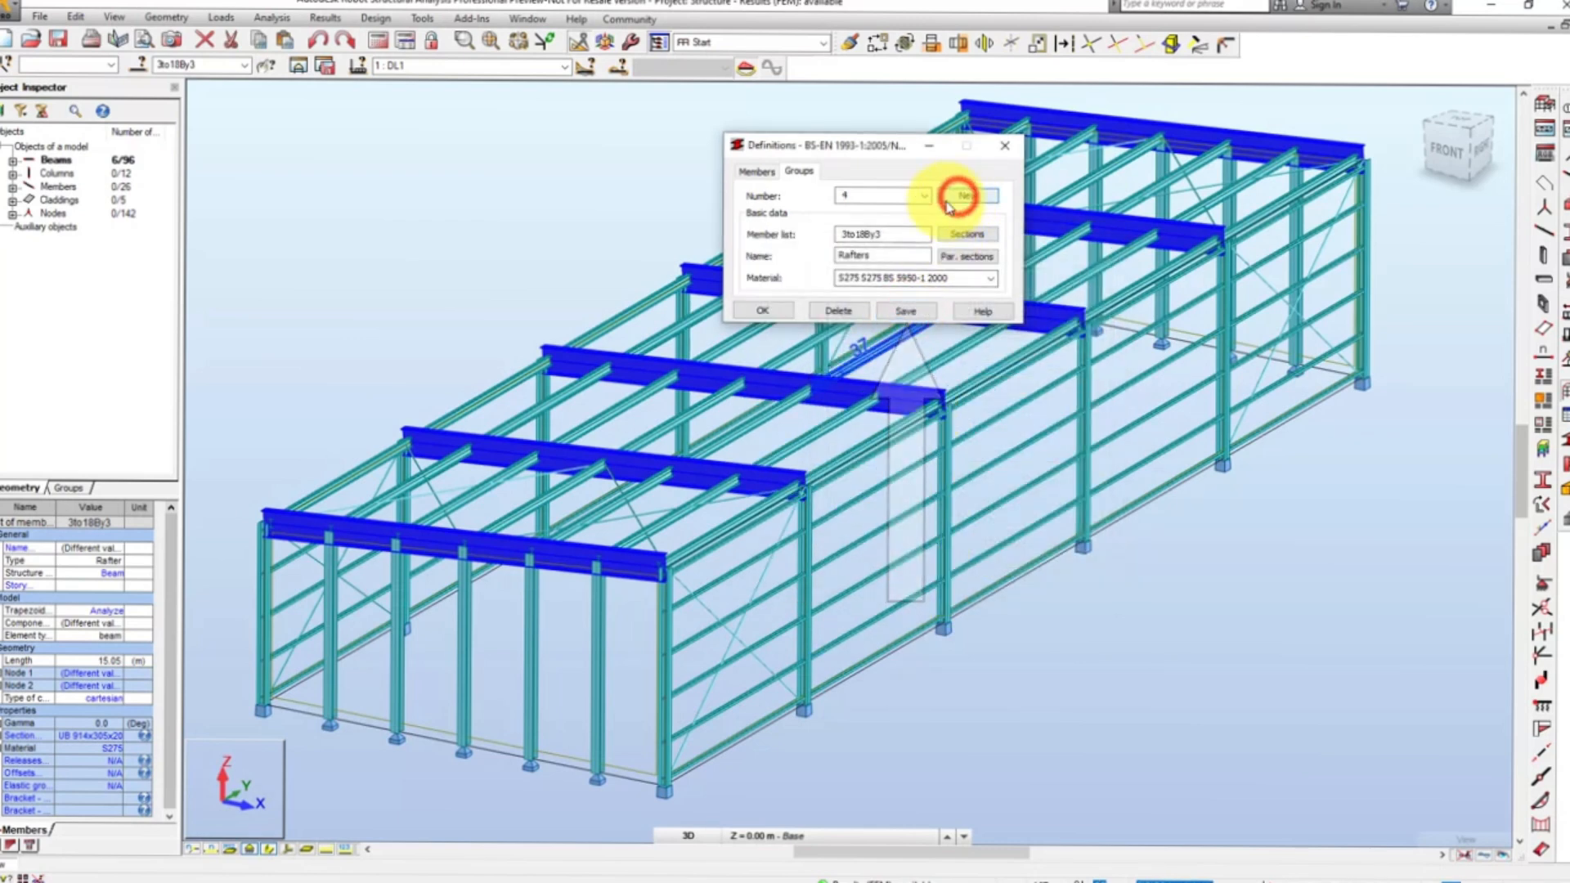
double_click(903, 235)
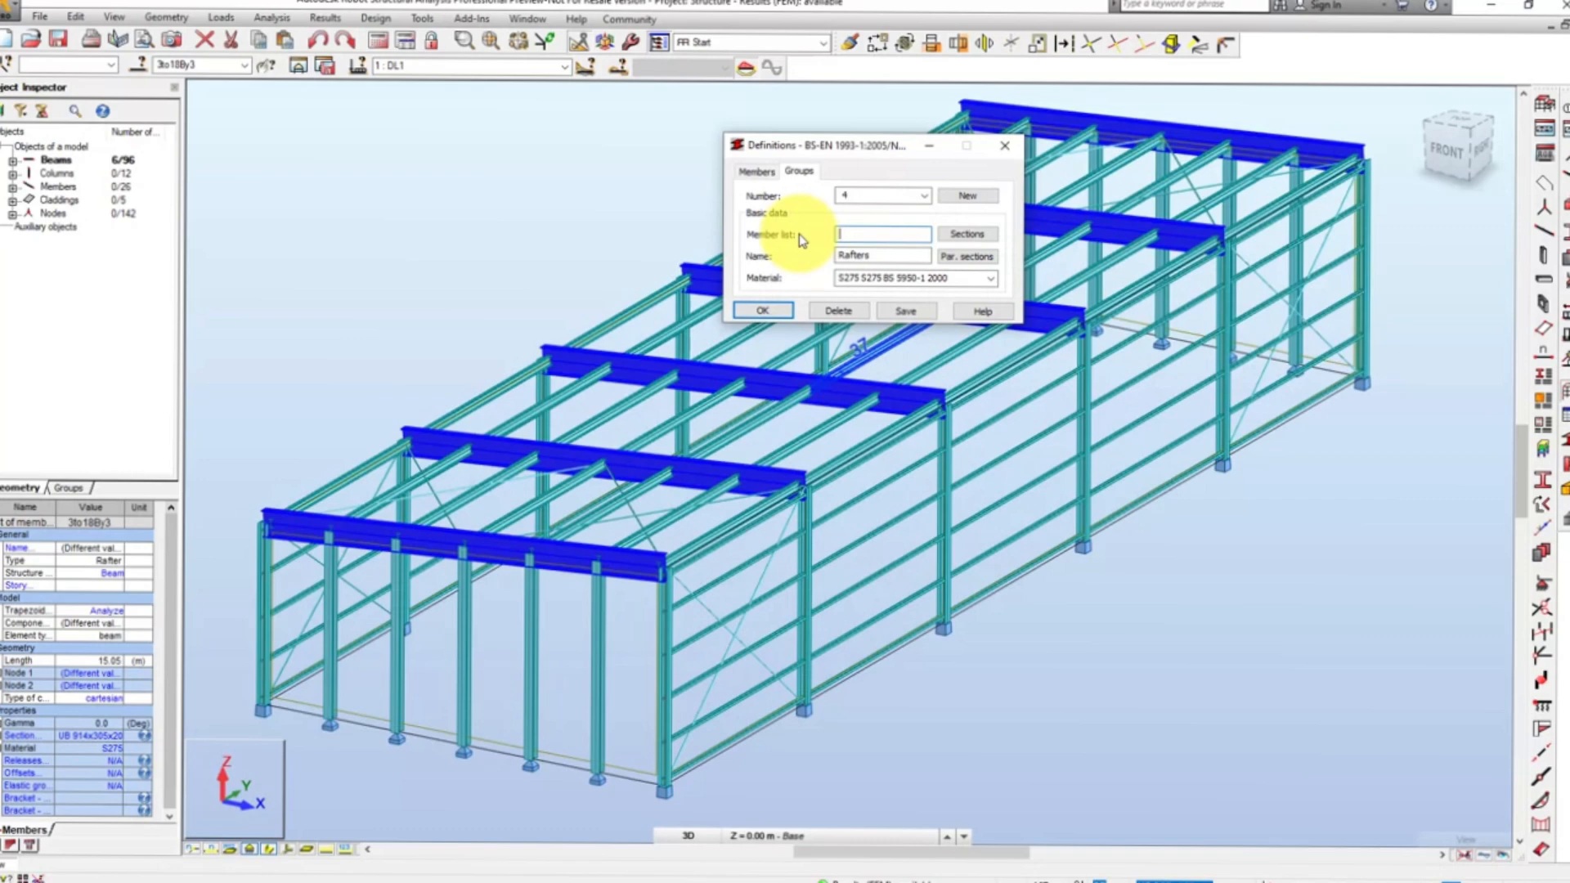
left_click(835, 449)
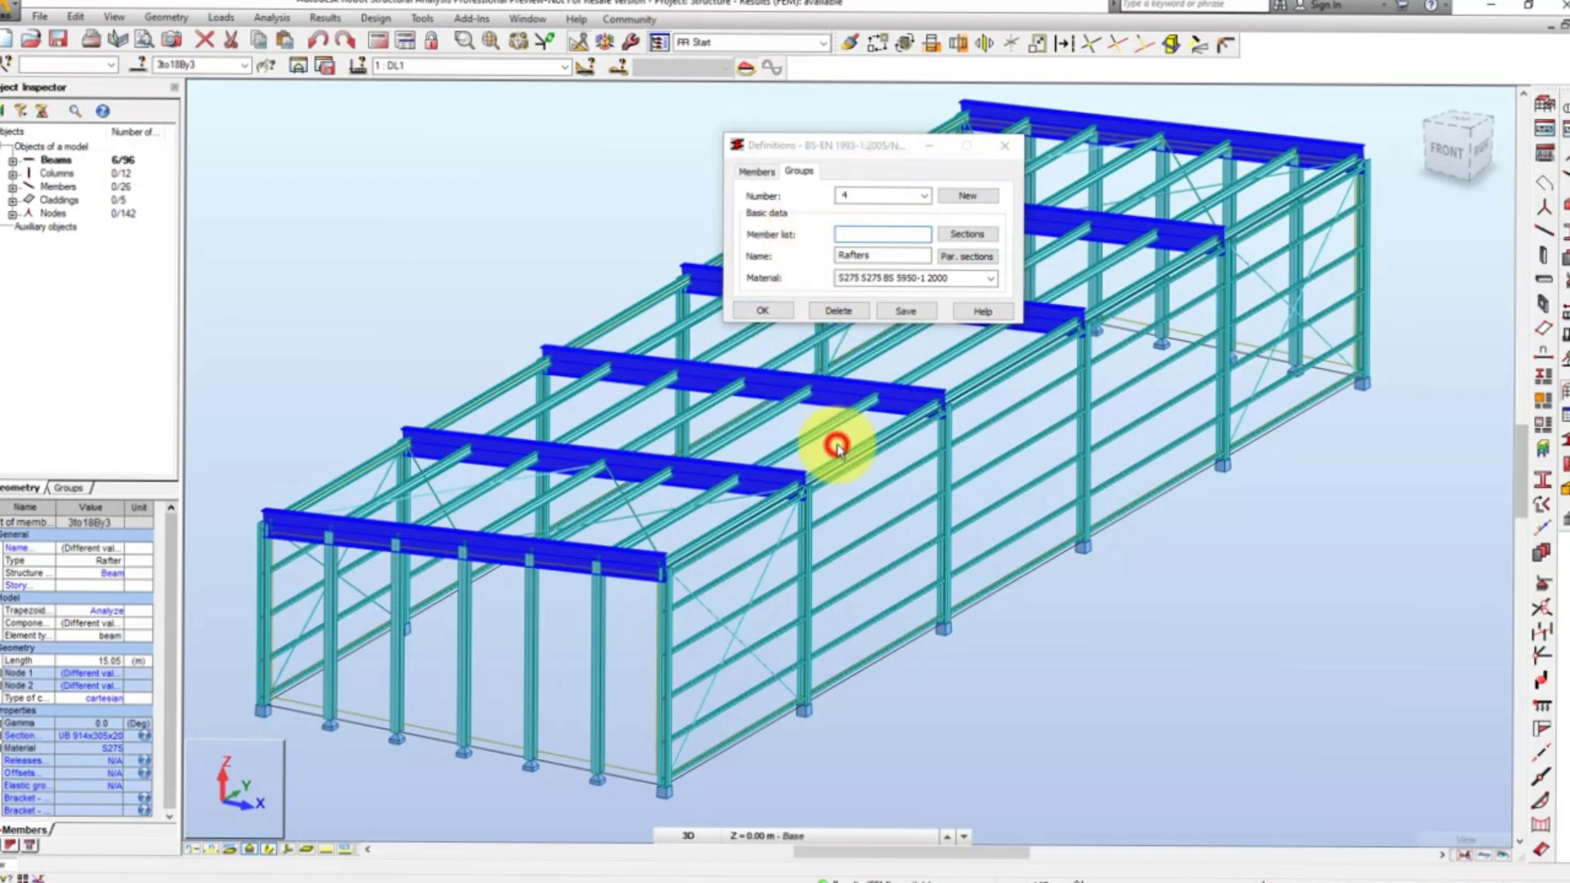
right_click(822, 432)
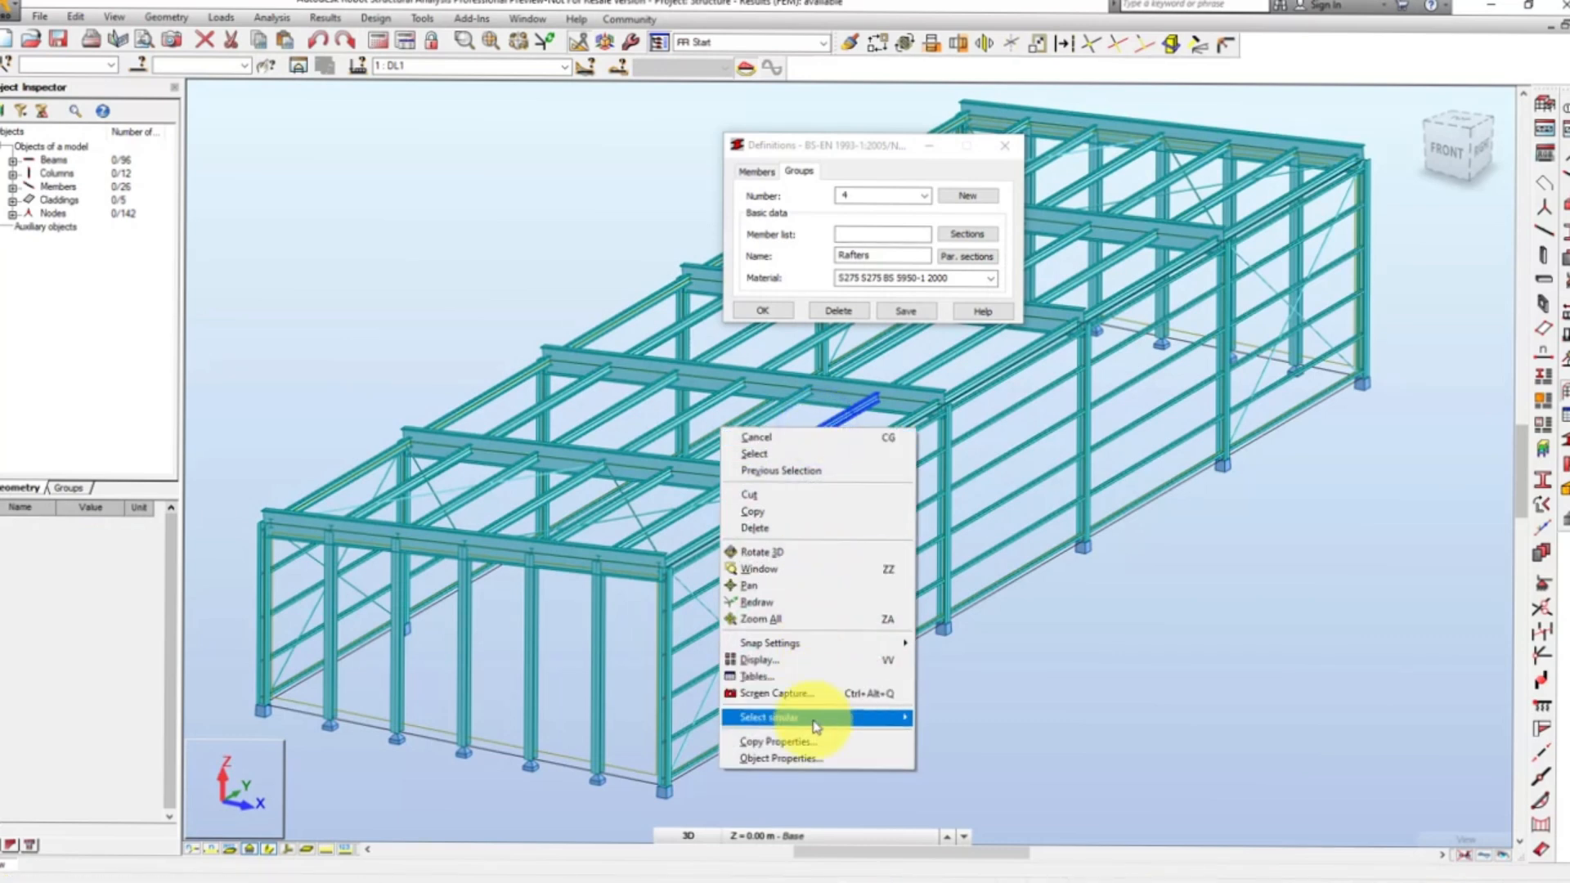
mouse_move(818, 719)
left_click(970, 752)
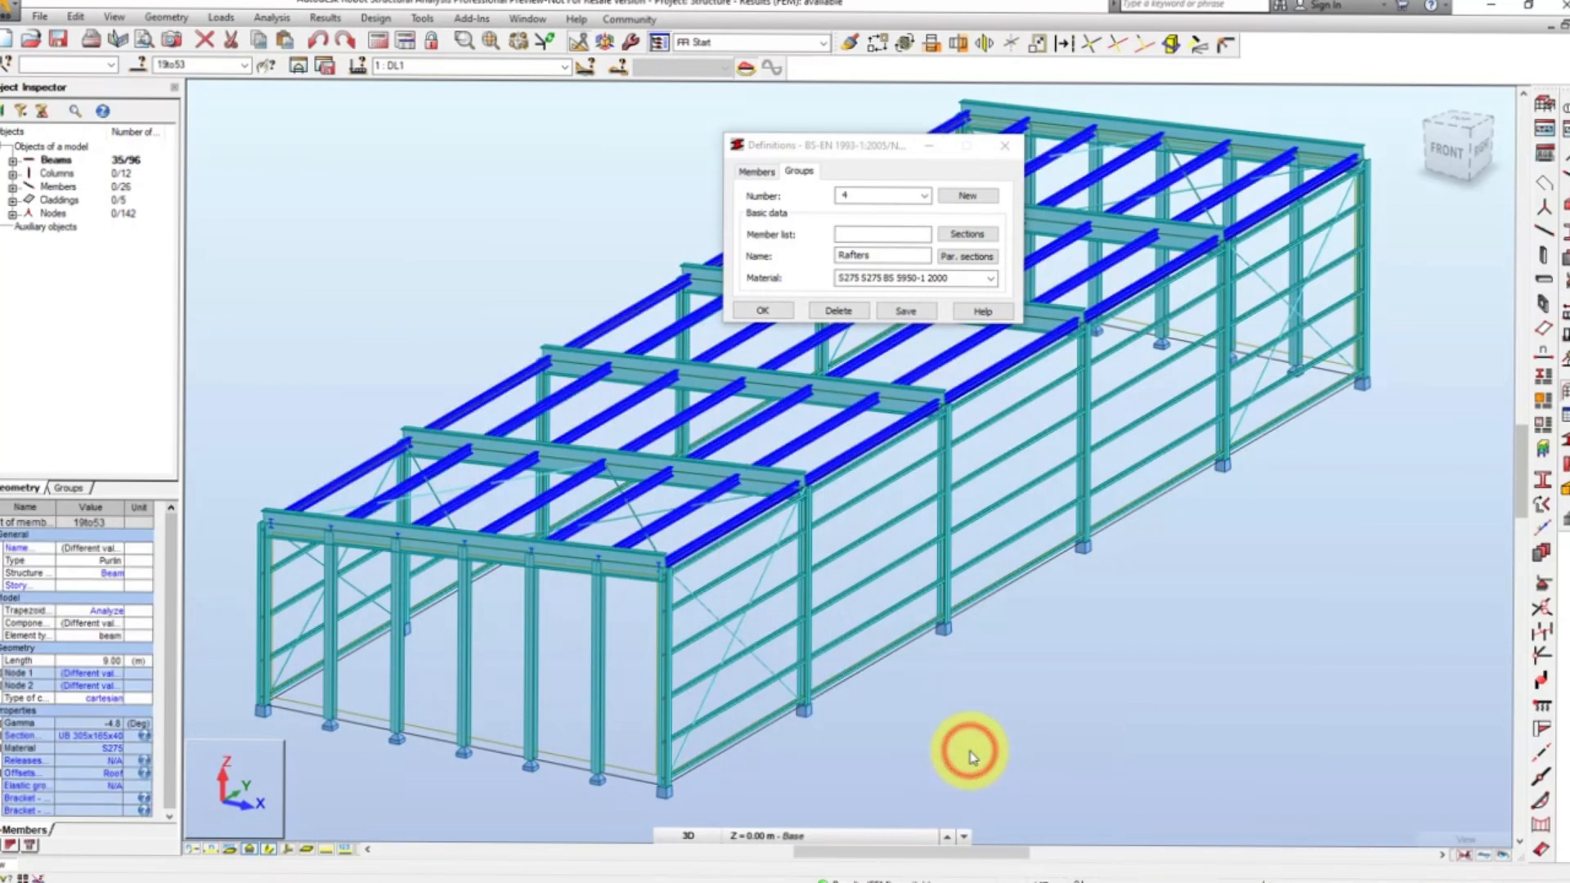
left_click(880, 237)
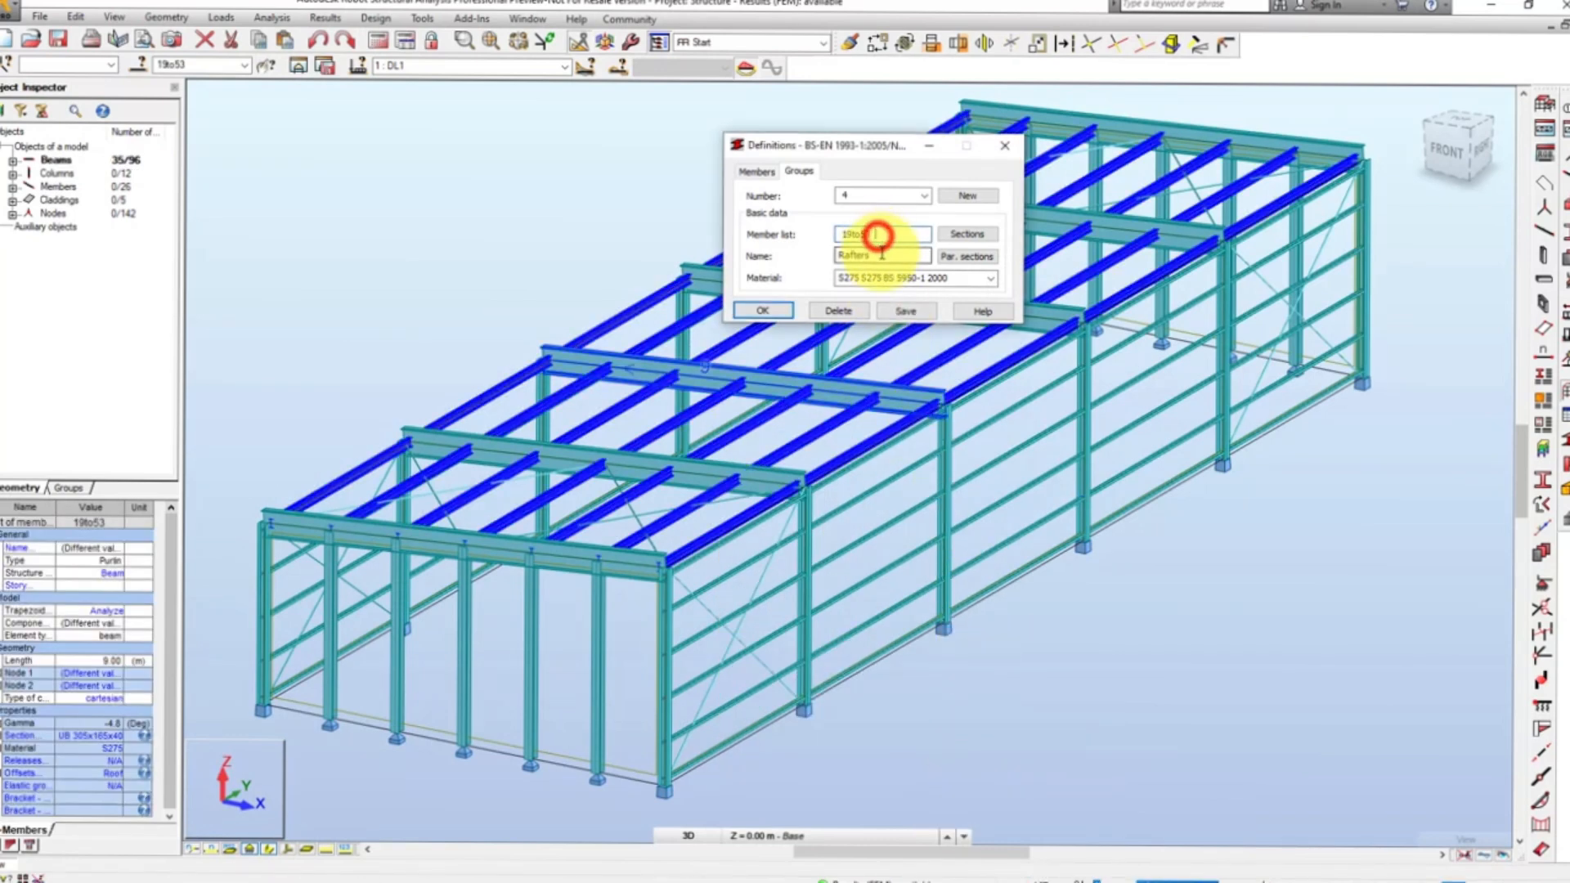
left_click(880, 255)
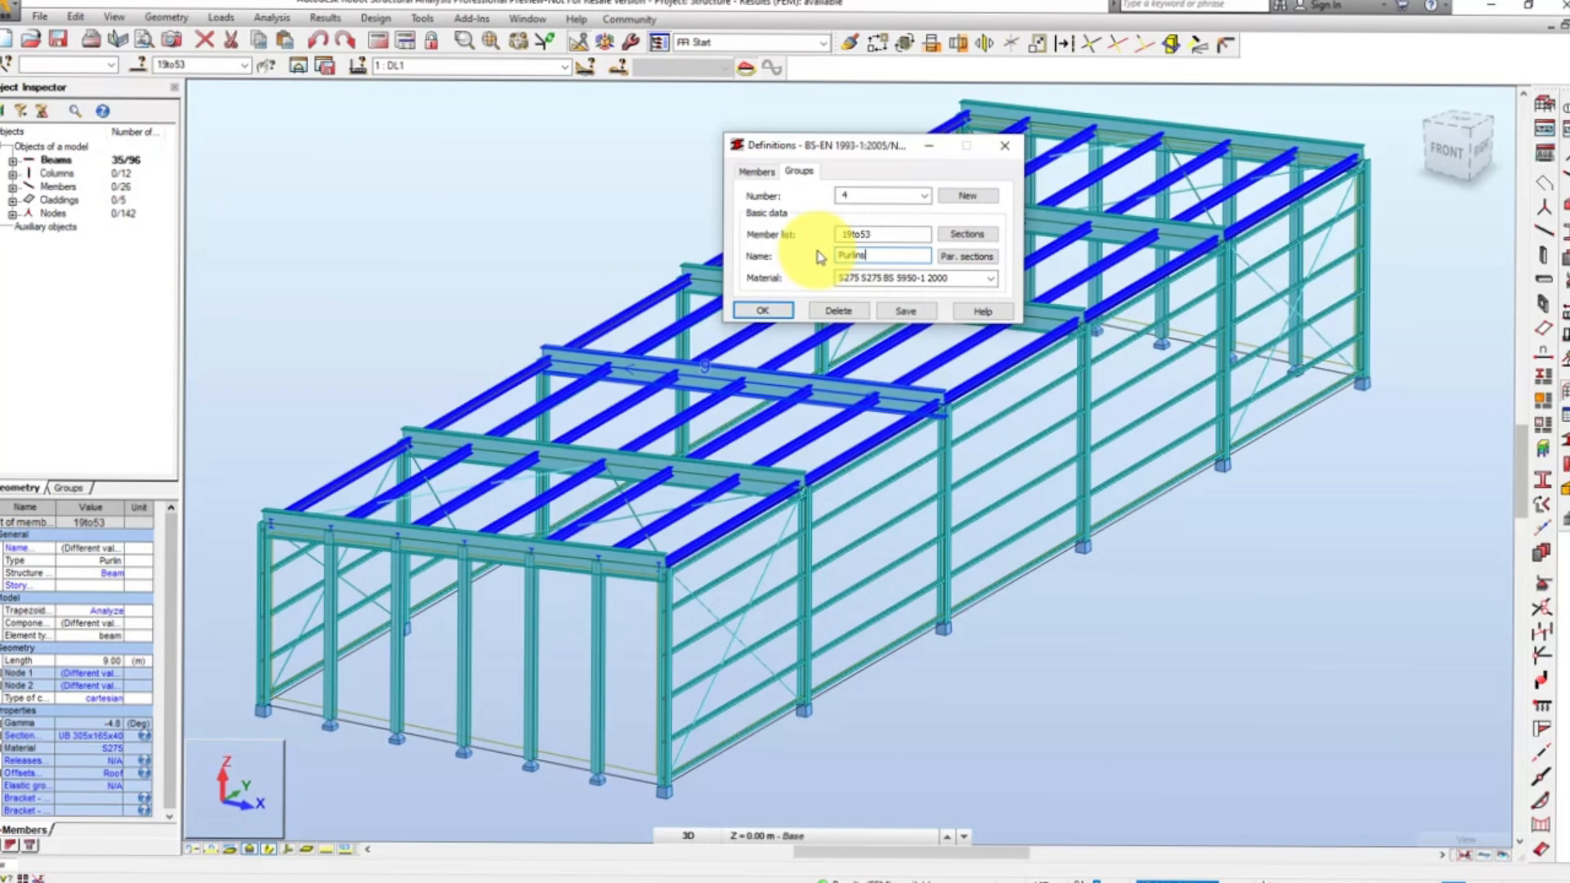
left_click(906, 312)
Step: Create group 5 from all members of the wall girt type and name it "Wall girts"
left_click(967, 195)
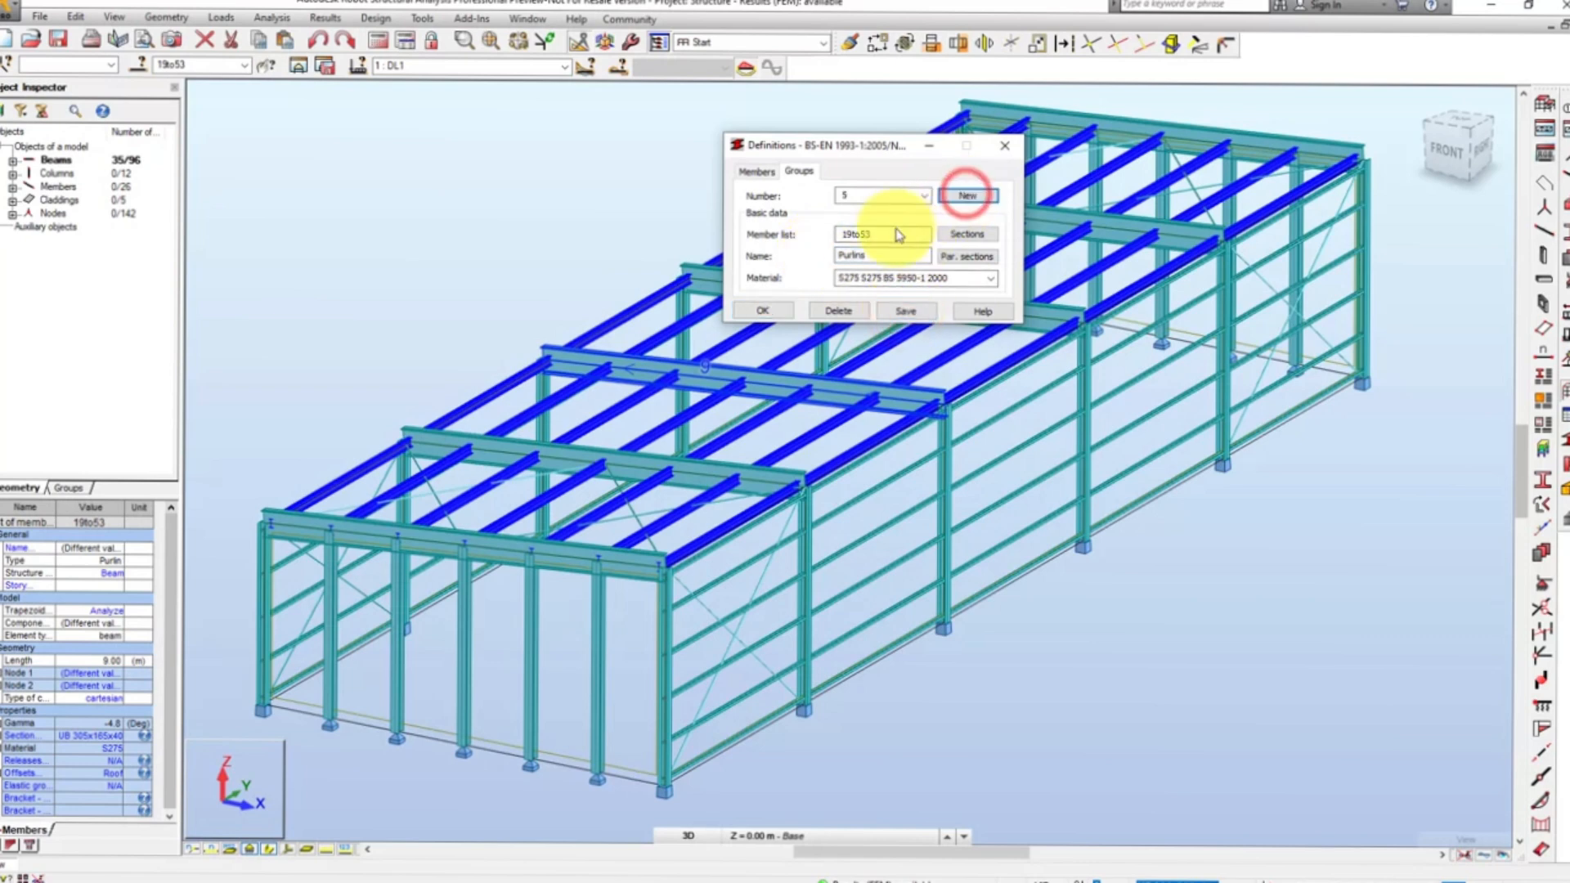
left_click(887, 234)
left_click(862, 641)
right_click(873, 630)
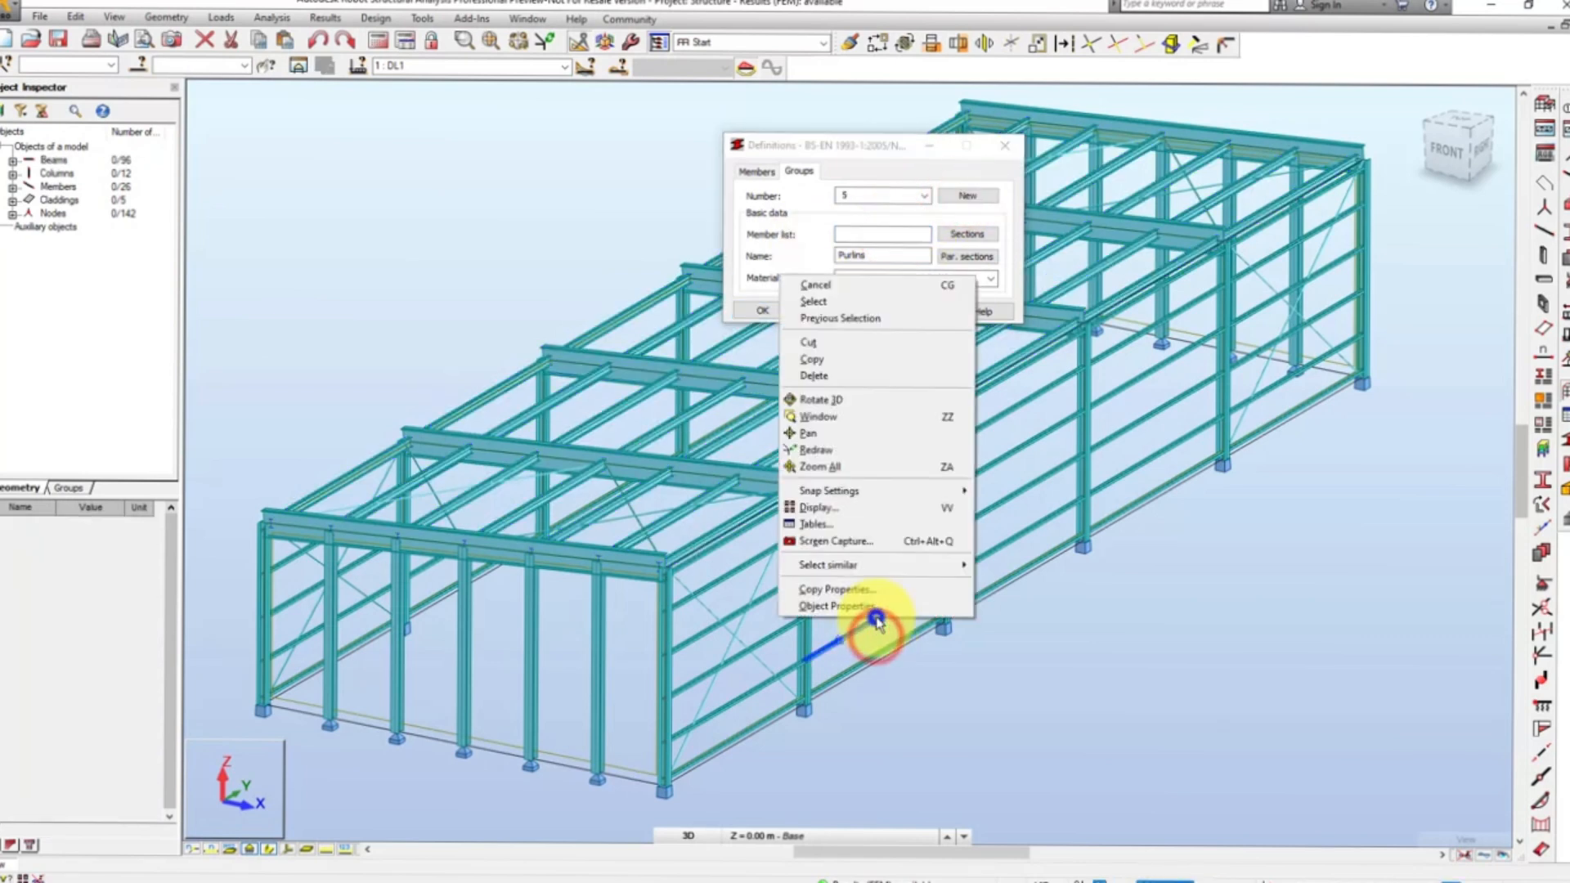
mouse_move(884, 656)
left_click(1000, 597)
left_click(866, 234)
left_click_drag(889, 255, 839, 257)
type("Wall girts")
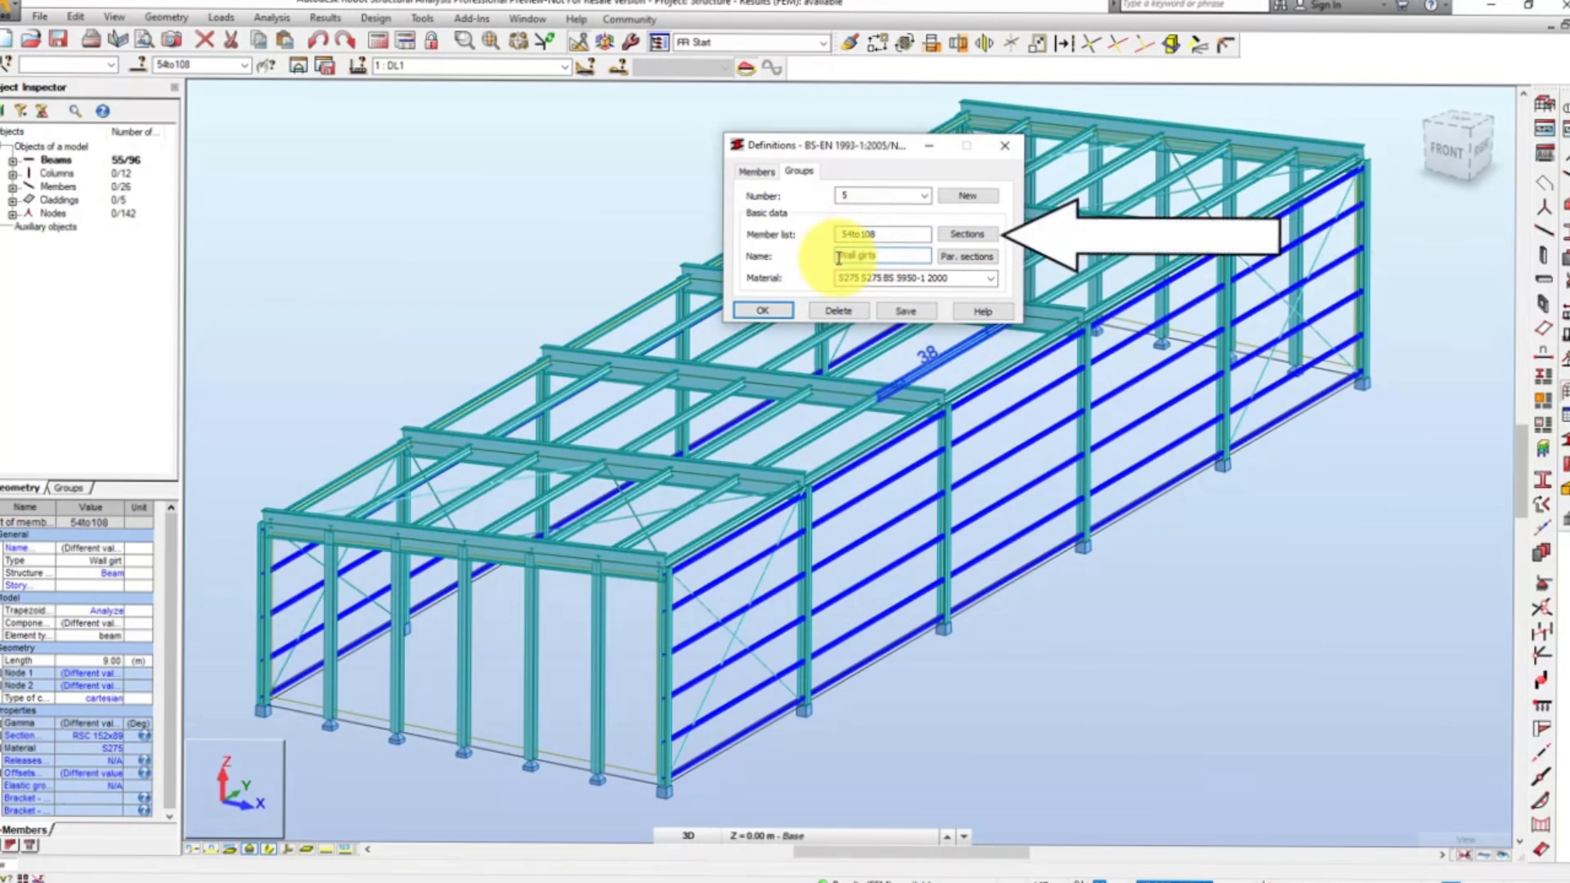
Step: Replace the wall girts group's candidate sections with the whole RSC family from the UK sections database and save the group
left_click(966, 234)
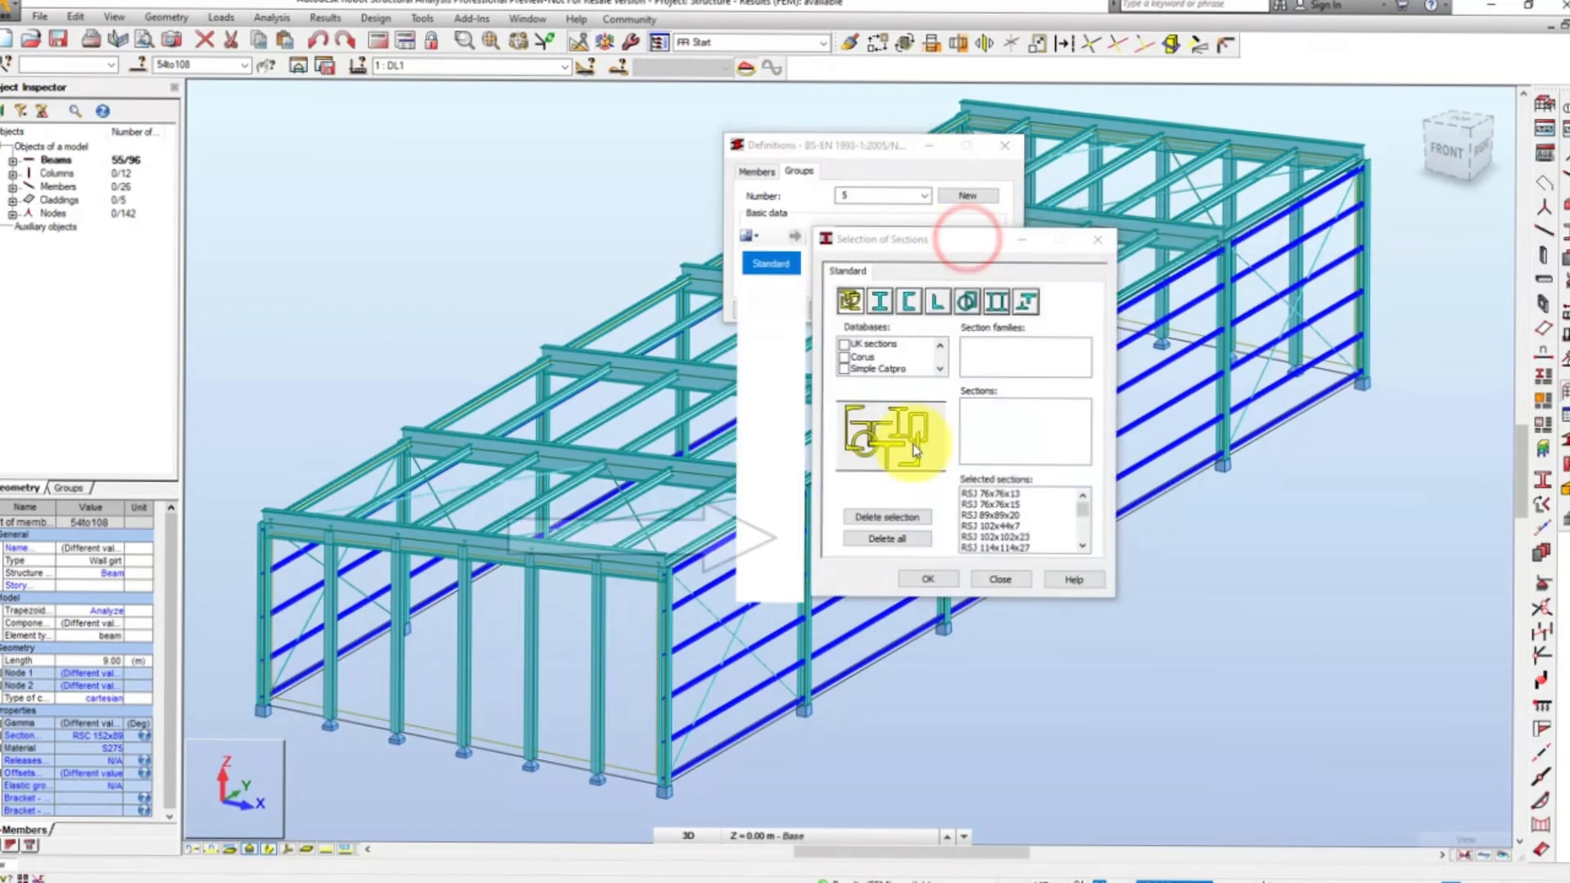
left_click(904, 539)
left_click(846, 344)
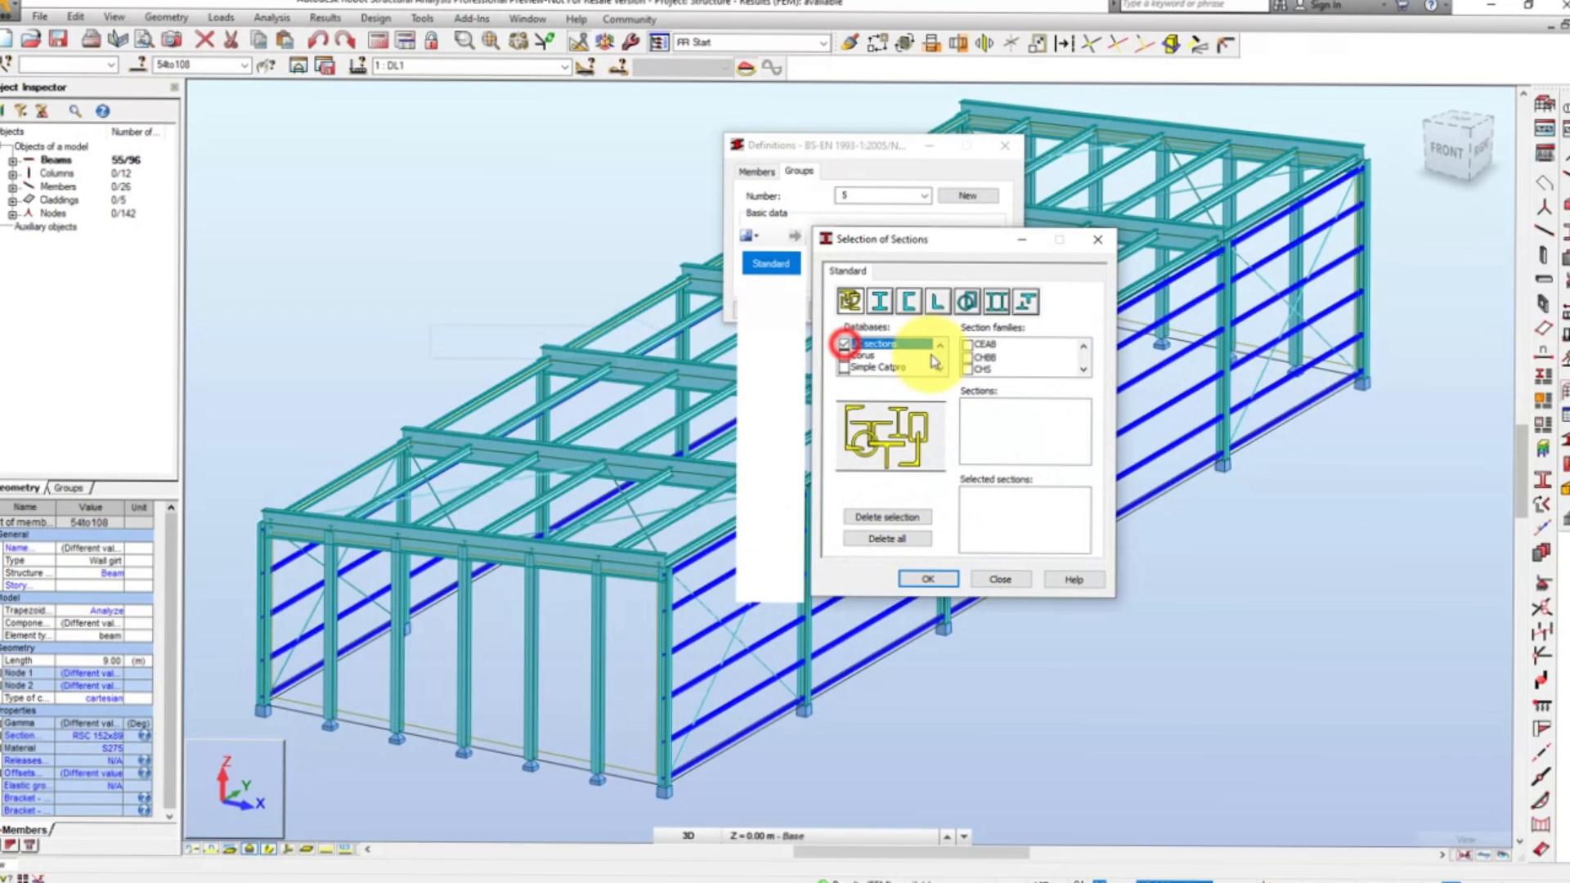
left_click(1085, 373)
left_click(1084, 373)
left_click(1085, 373)
left_click(1085, 373)
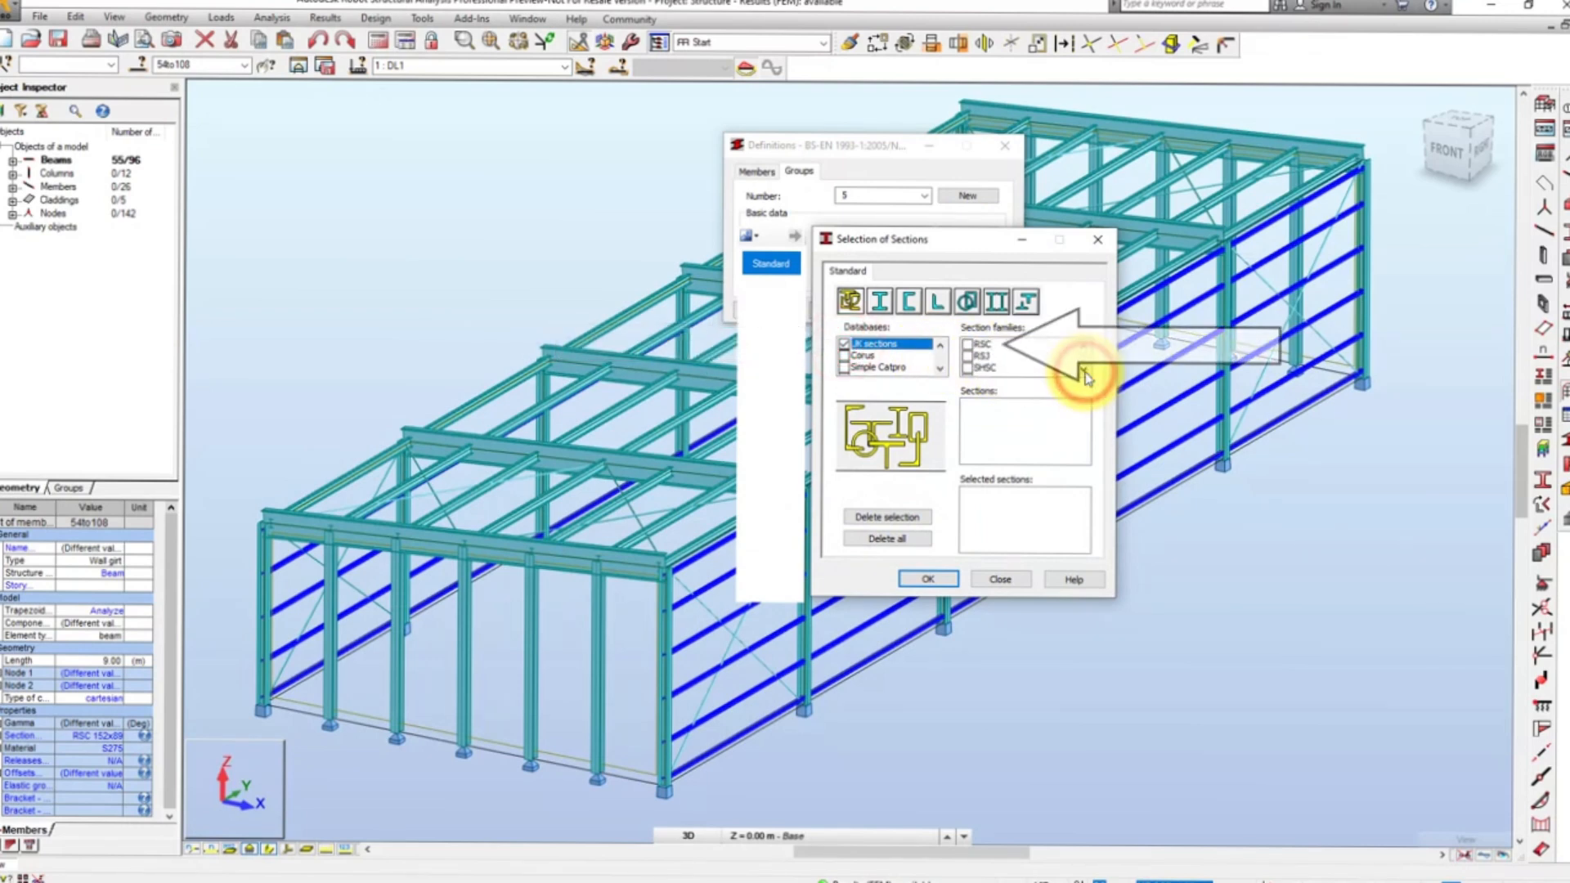
left_click(978, 350)
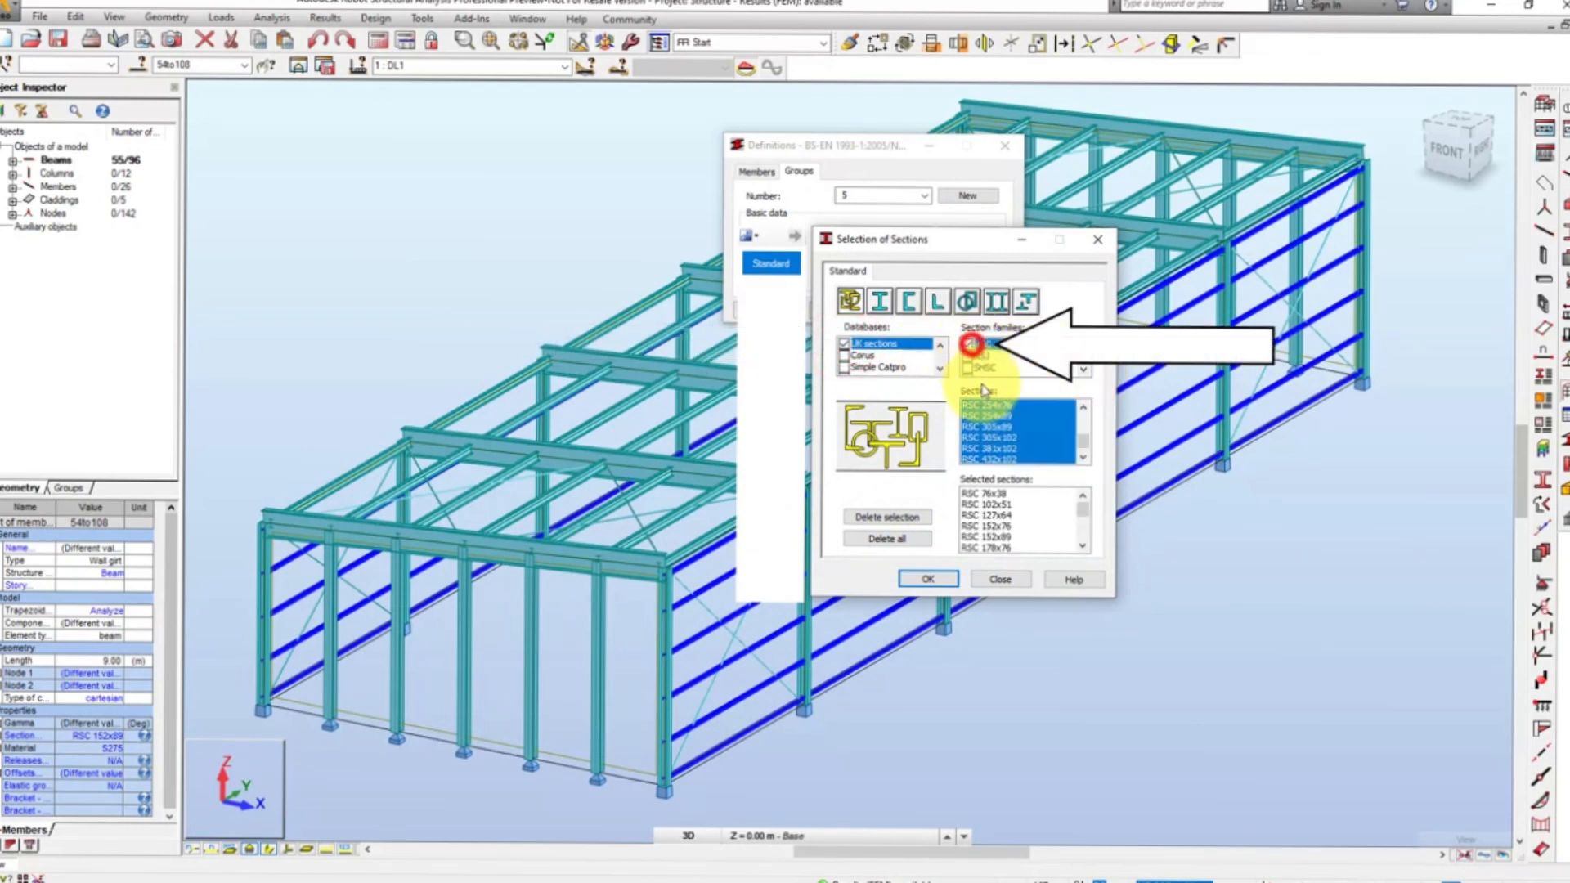
left_click(936, 579)
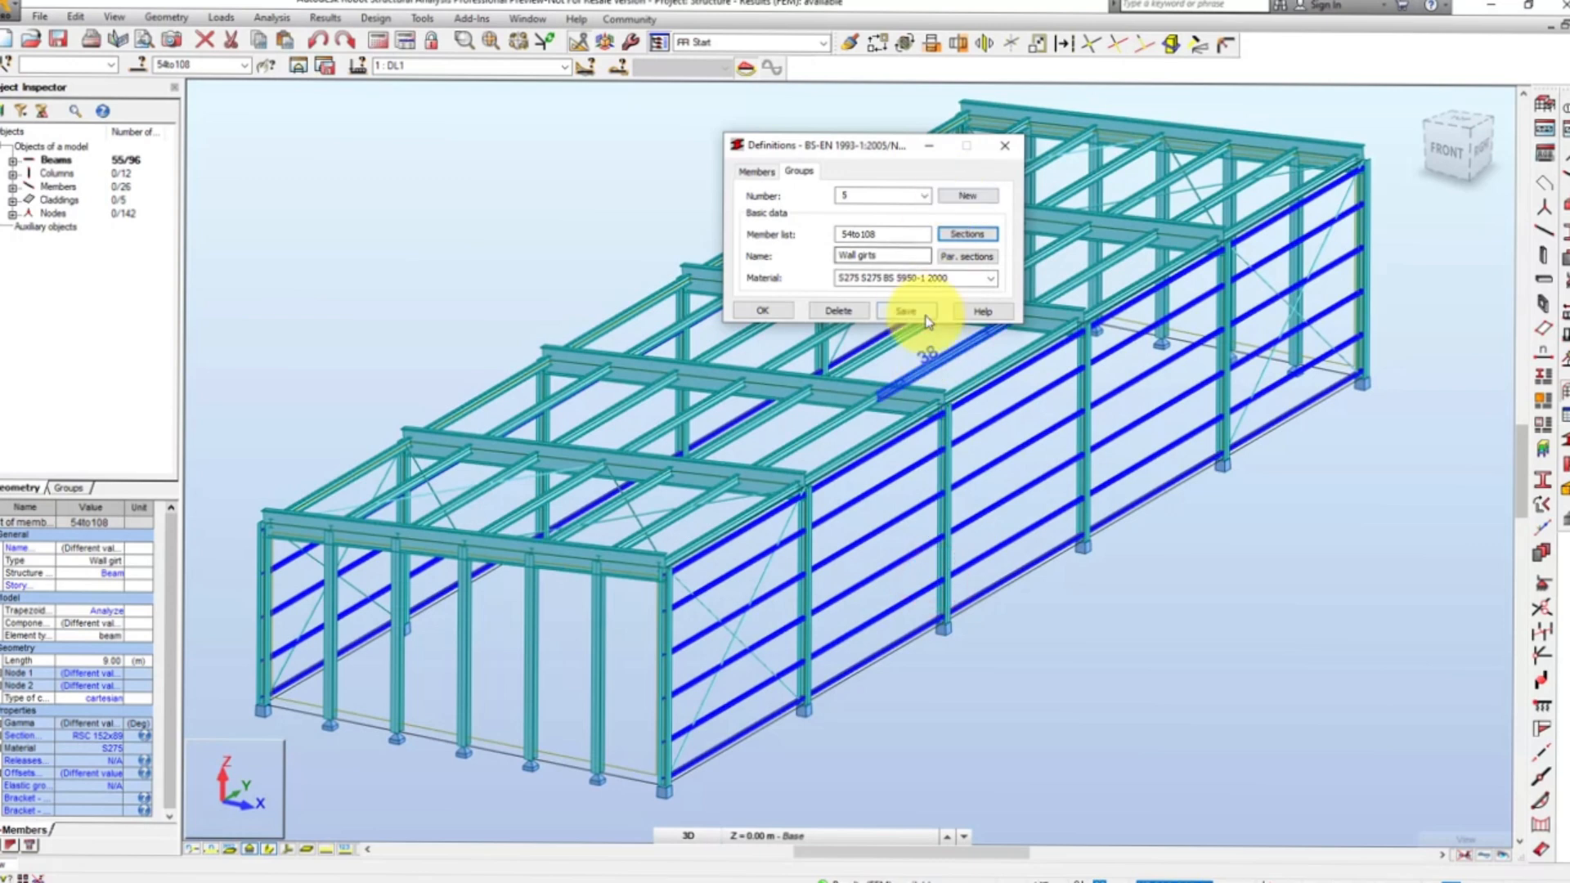
left_click(907, 311)
Step: Create group 6 from all the diagonal bracing members and name it "Braces"
left_click(962, 199)
left_click(888, 235)
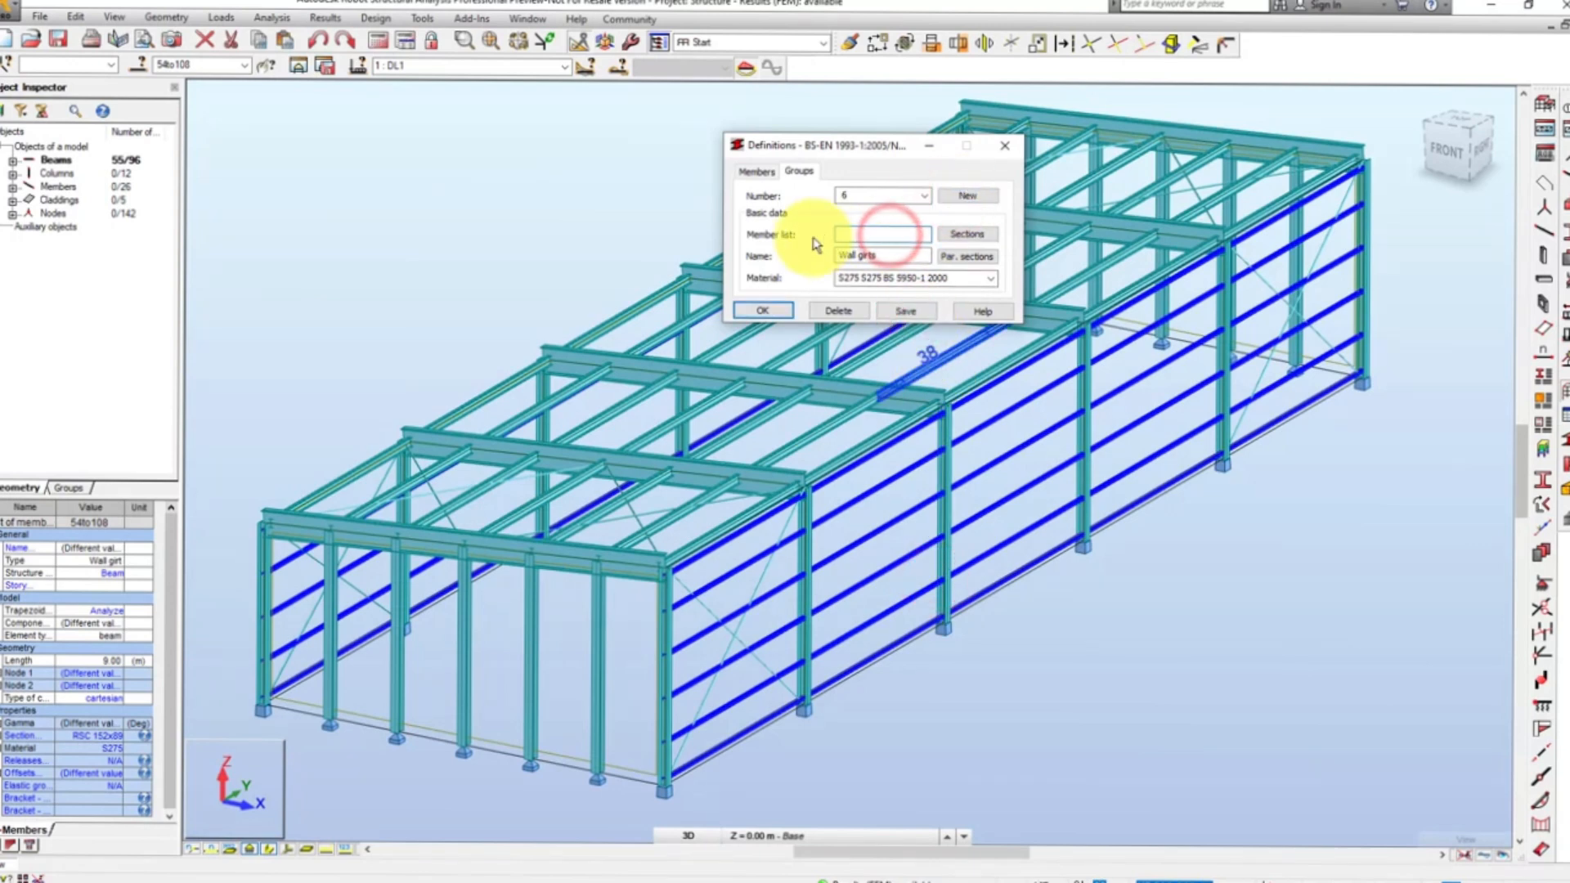
left_click(899, 728)
right_click(794, 685)
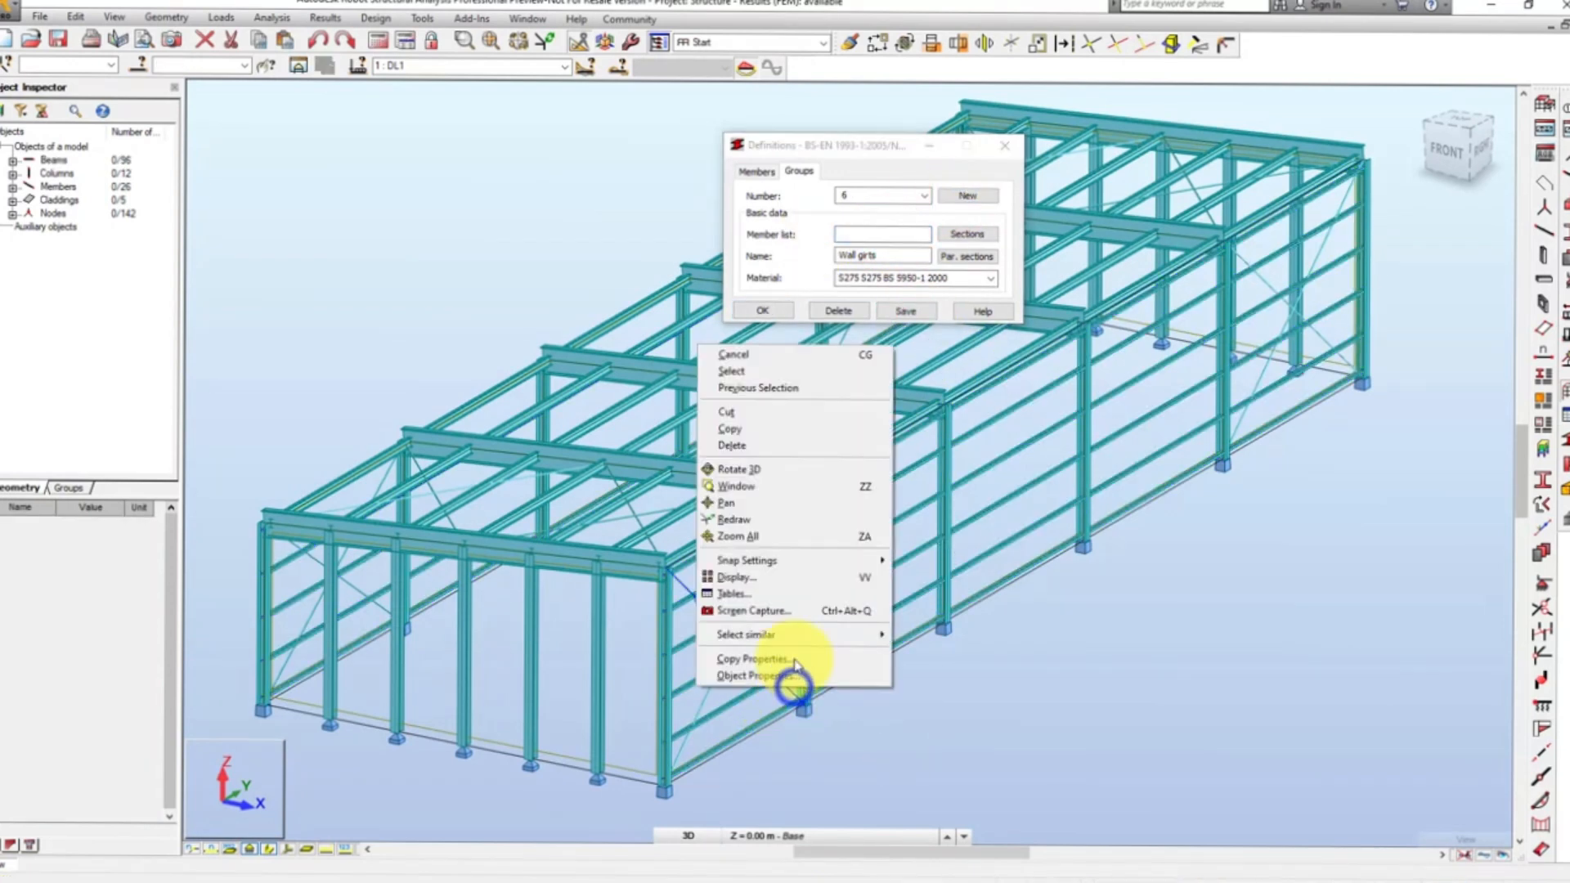
mouse_move(875, 635)
left_click(1016, 652)
left_click(870, 236)
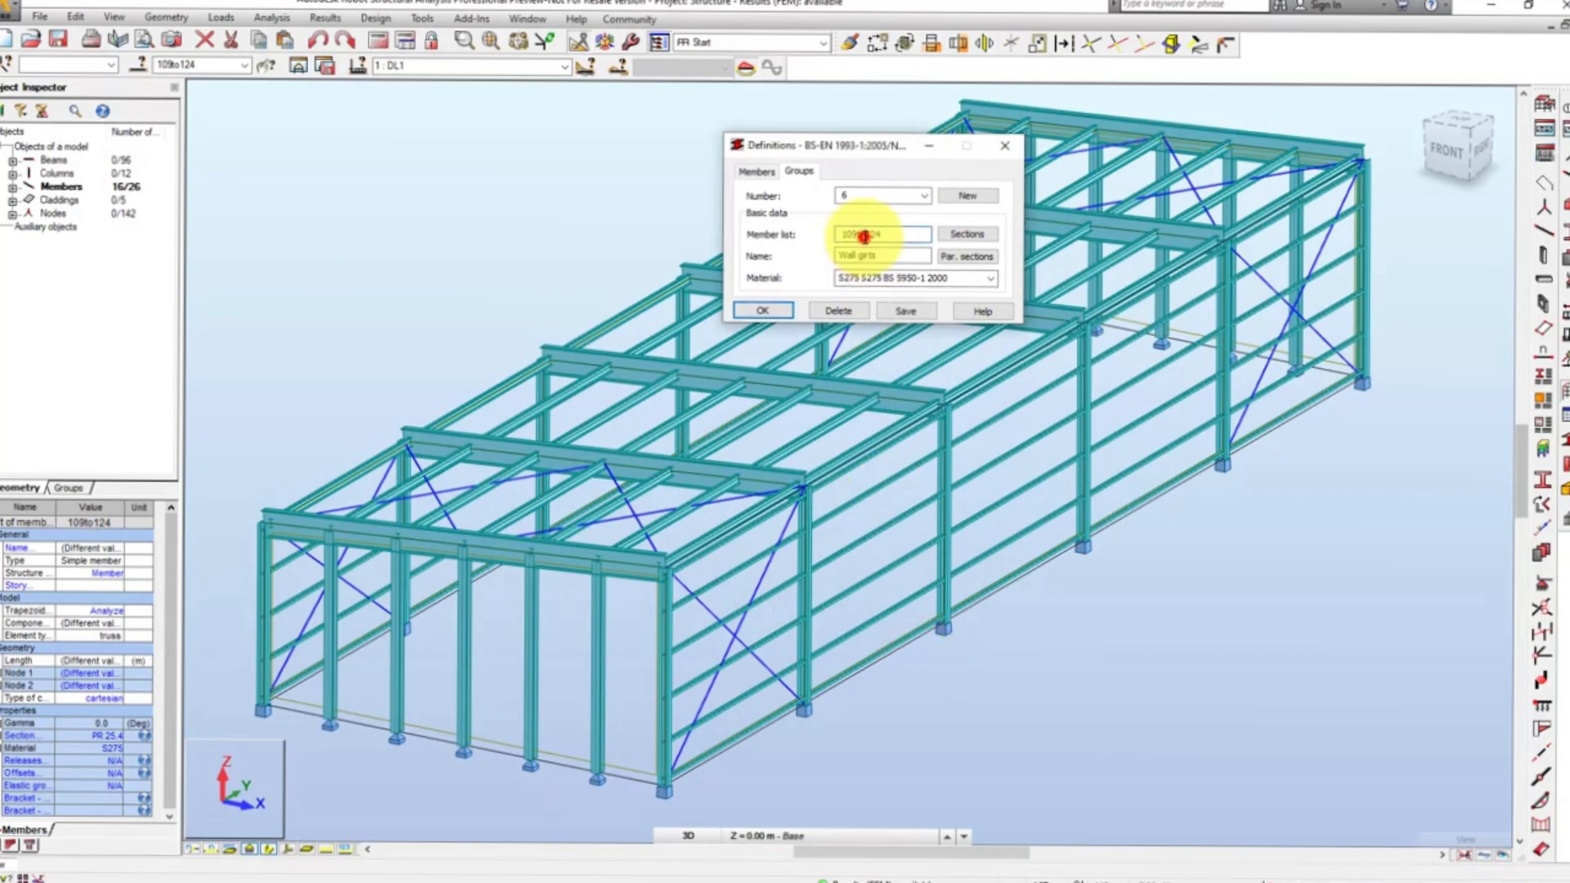
left_click_drag(886, 256, 830, 258)
type("Braces")
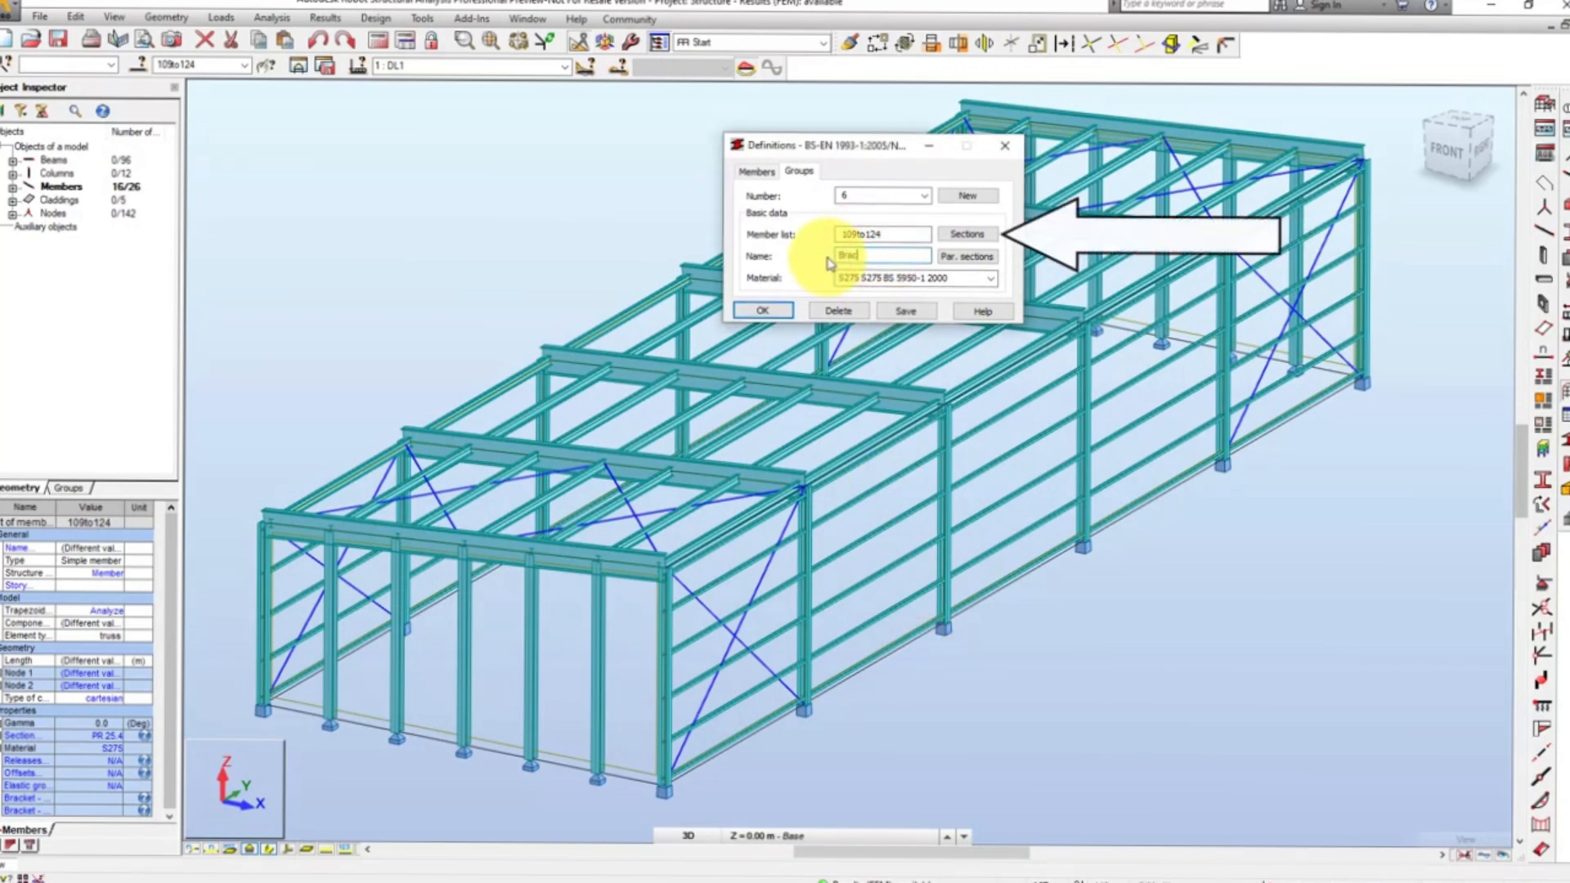
Step: Replace the braces group's candidate sections with PR 25.4 from the User database, save the group and close the definitions
left_click(968, 234)
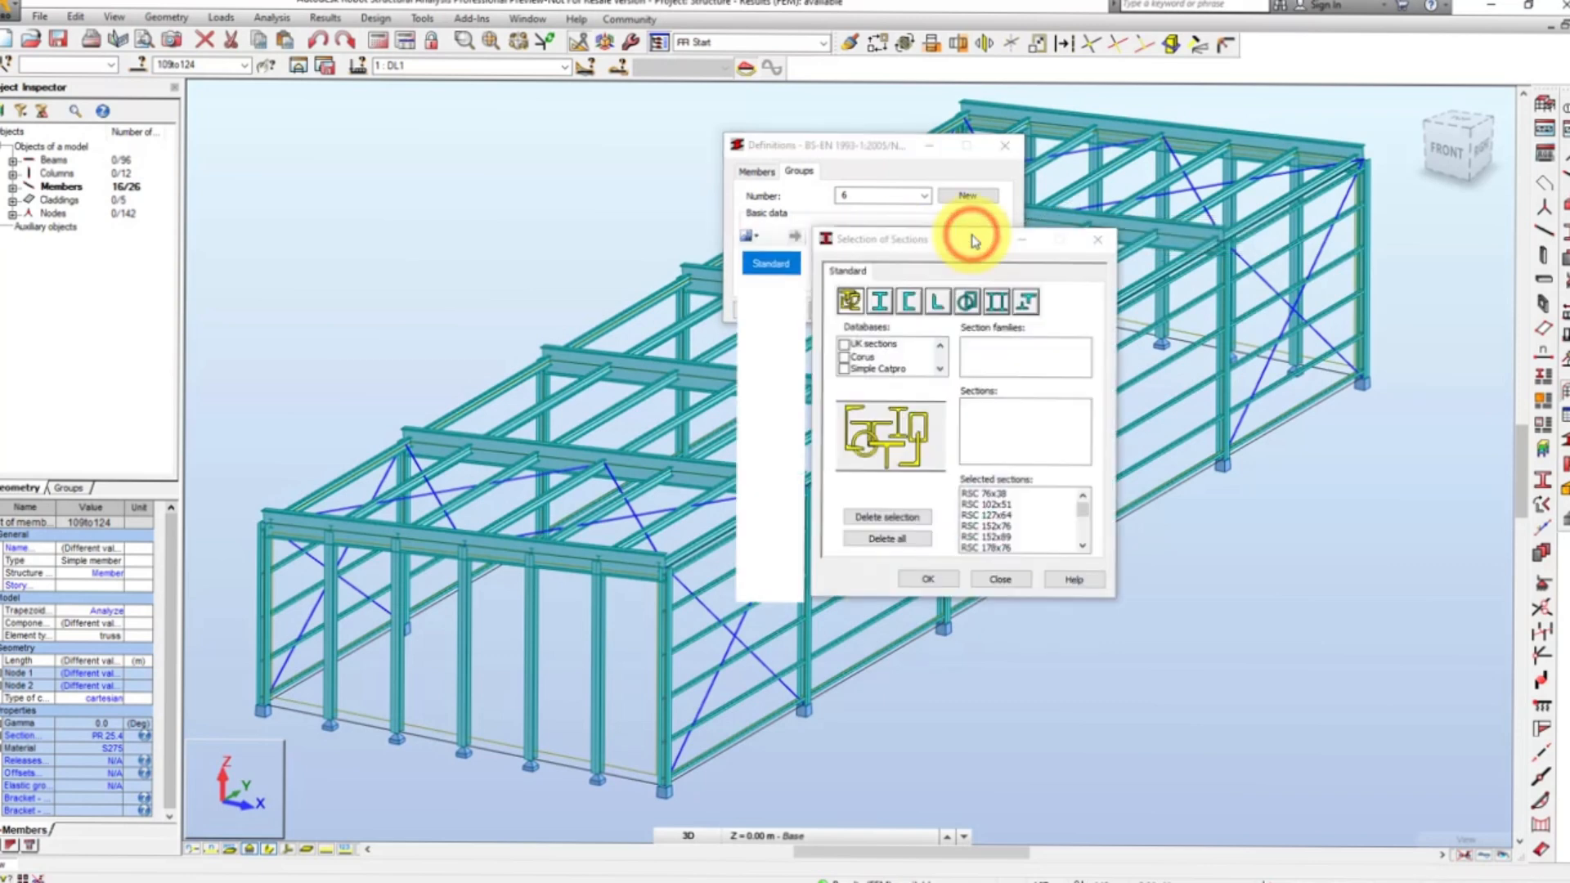
left_click(887, 538)
left_click(941, 369)
left_click(941, 370)
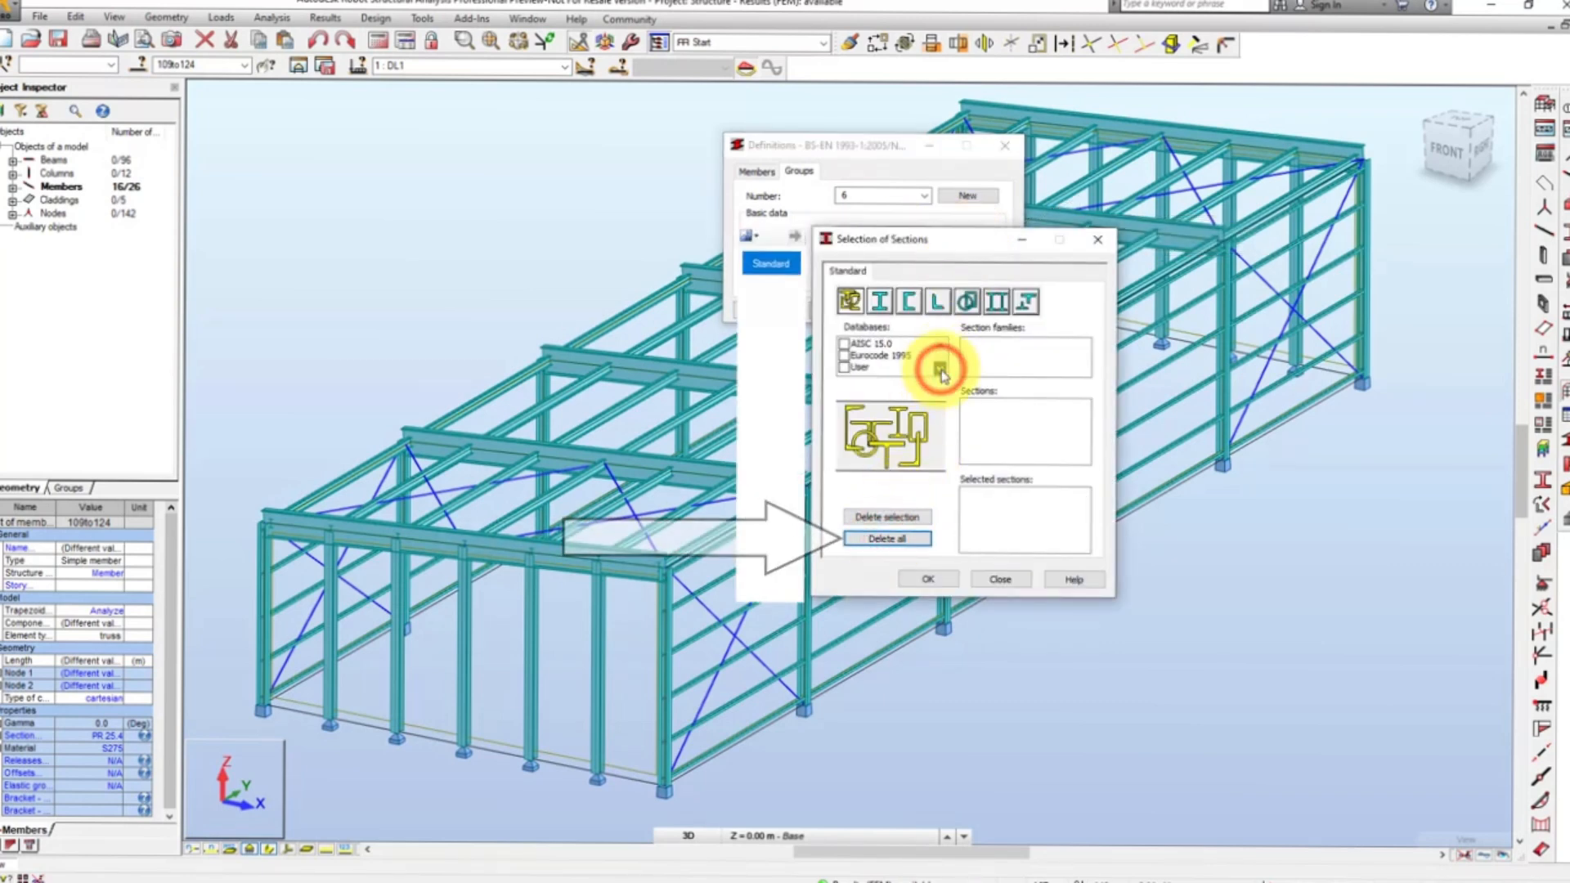
left_click(846, 368)
left_click(982, 344)
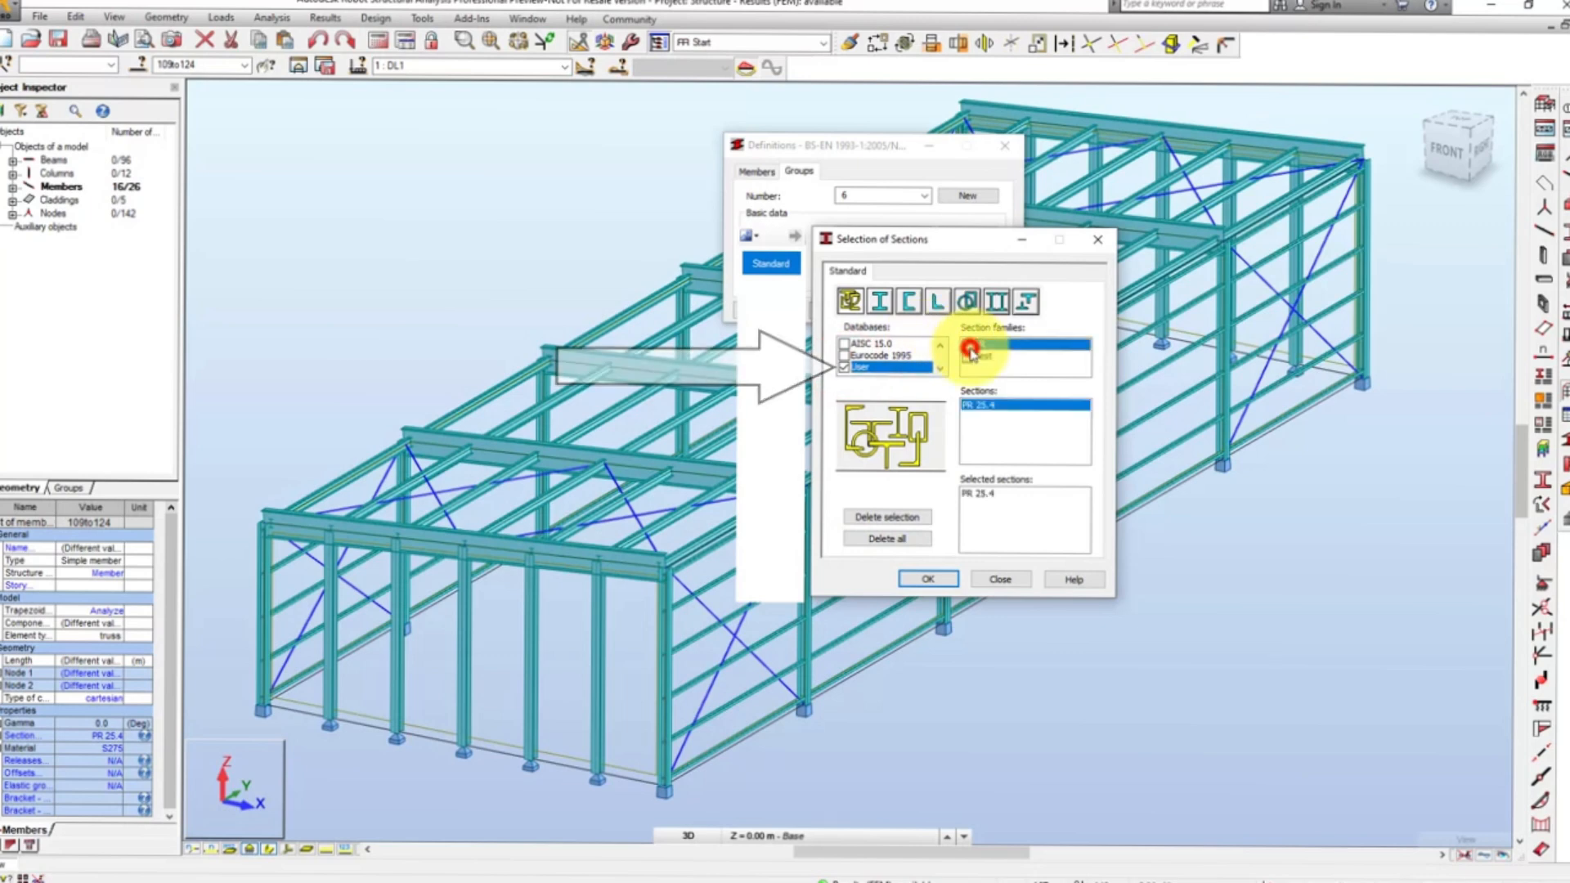
left_click(929, 579)
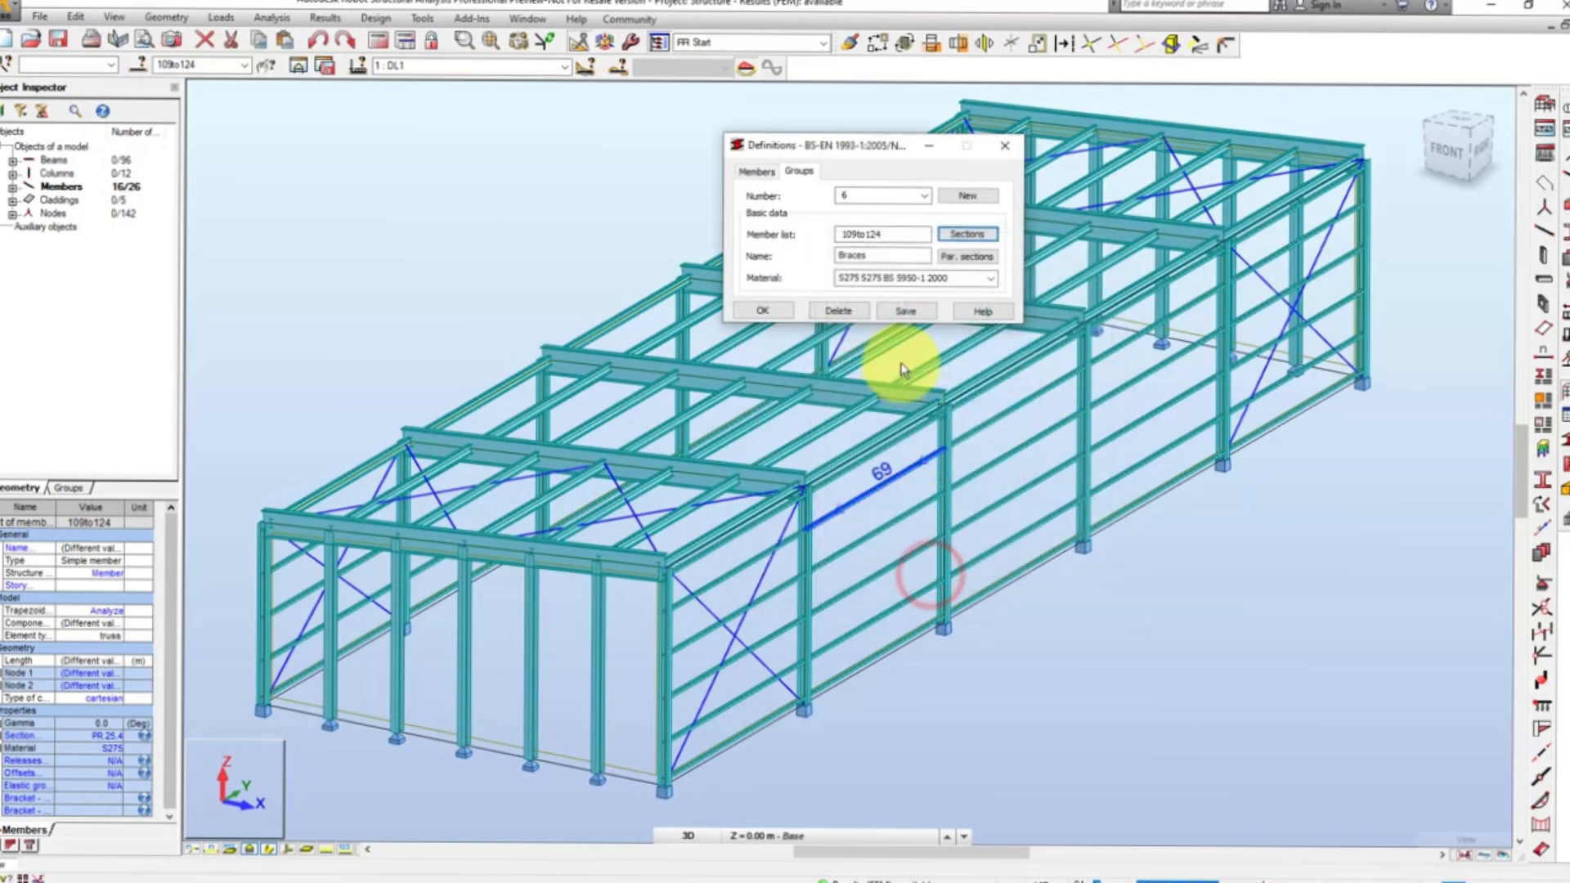
left_click(905, 312)
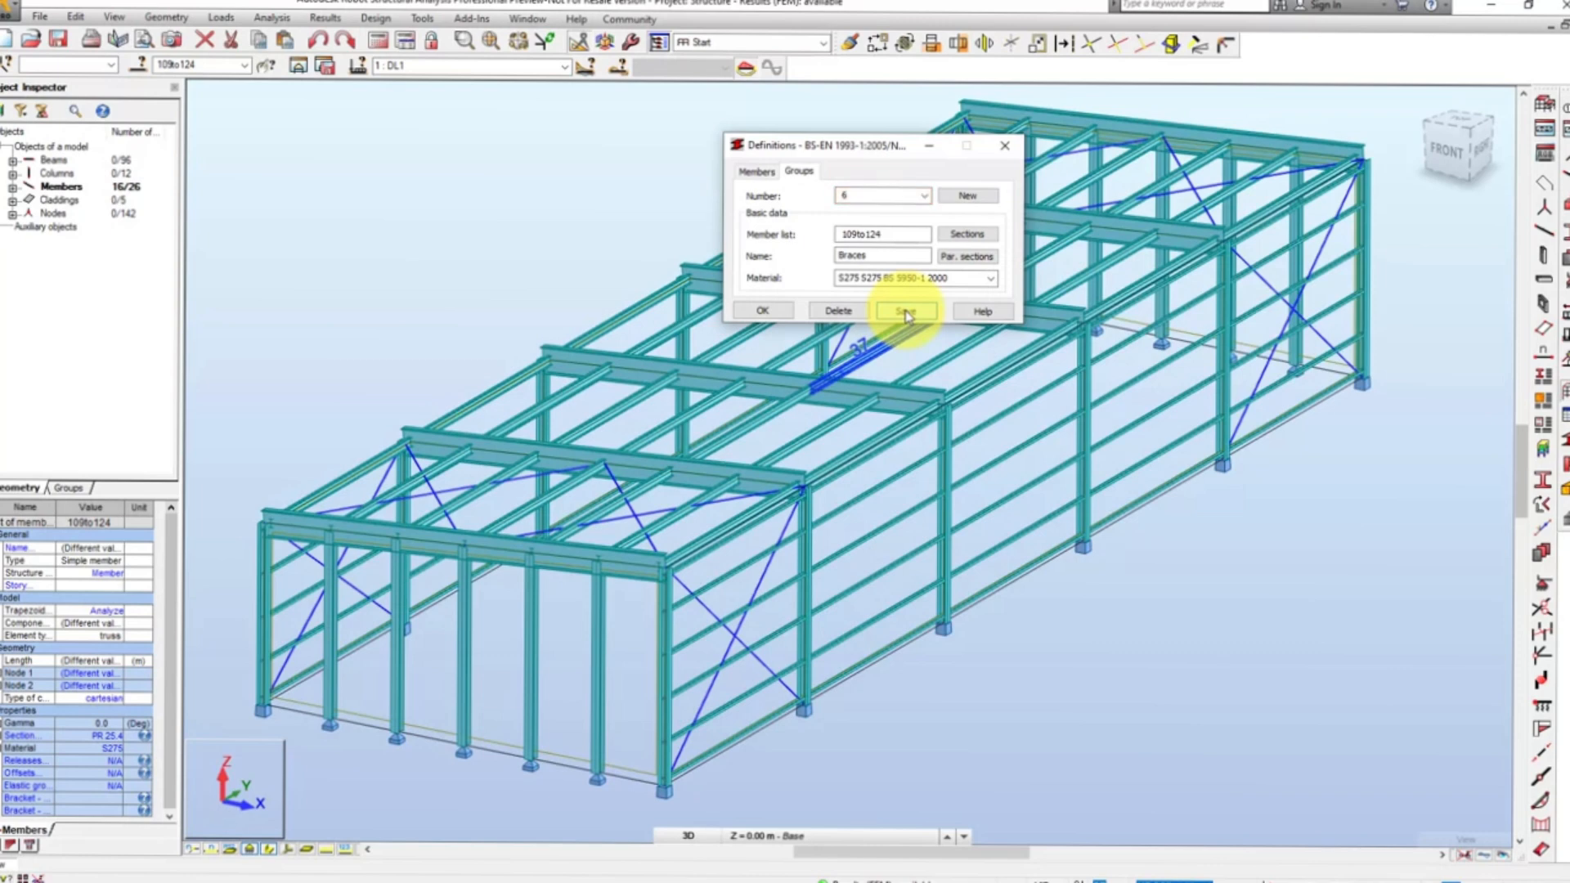
left_click(1006, 145)
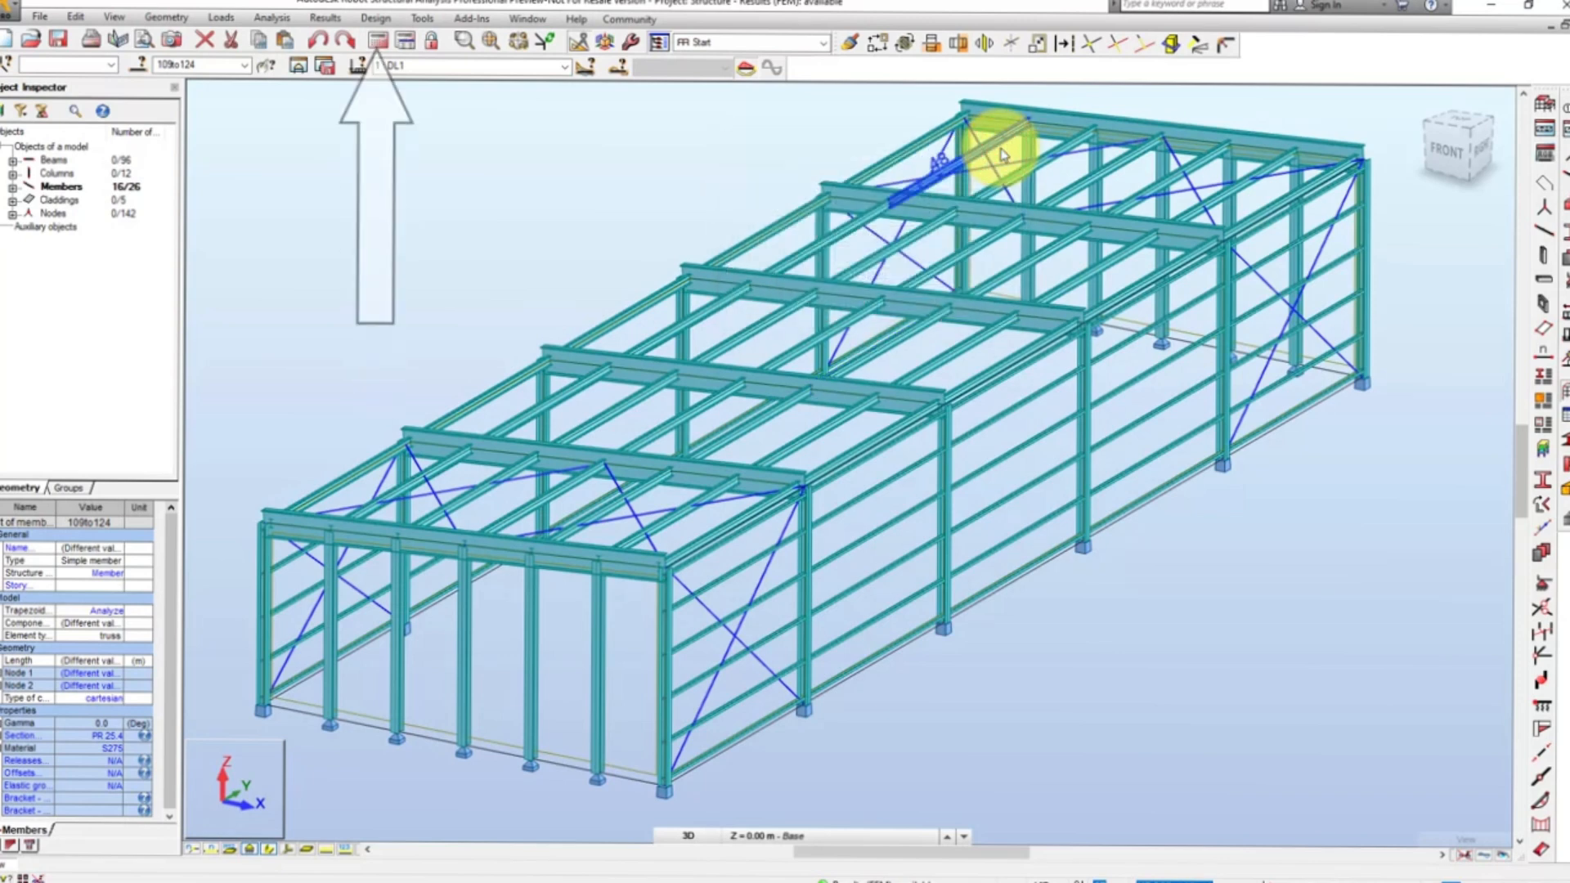
Step: Set up the steel member calculations as an optimized code group design of groups 1to6 for the ULS limit state
left_click(376, 19)
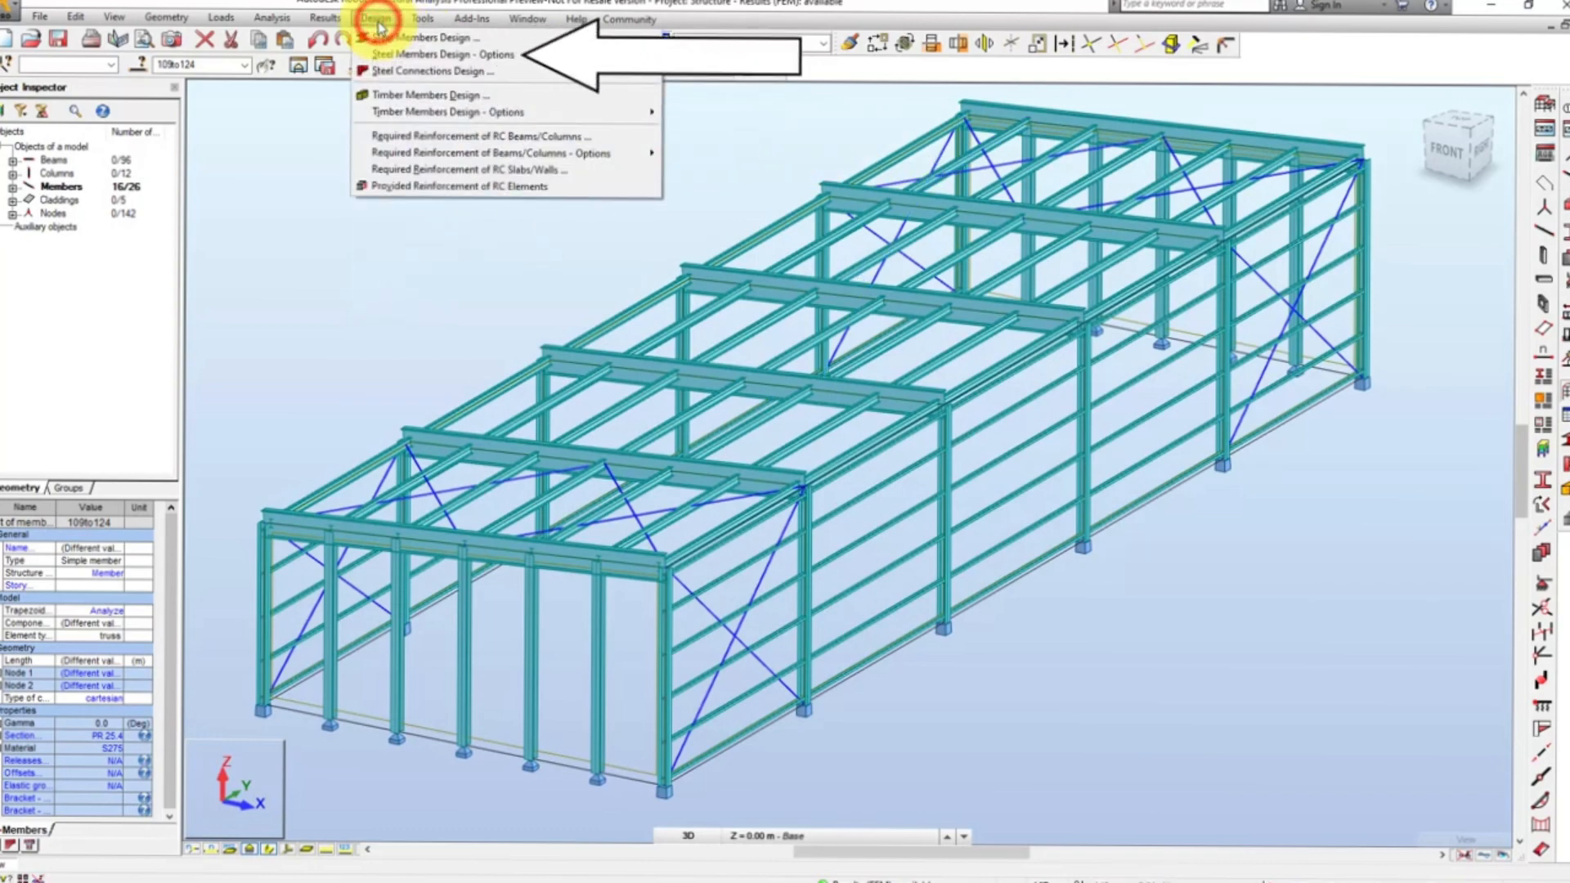
mouse_move(572, 54)
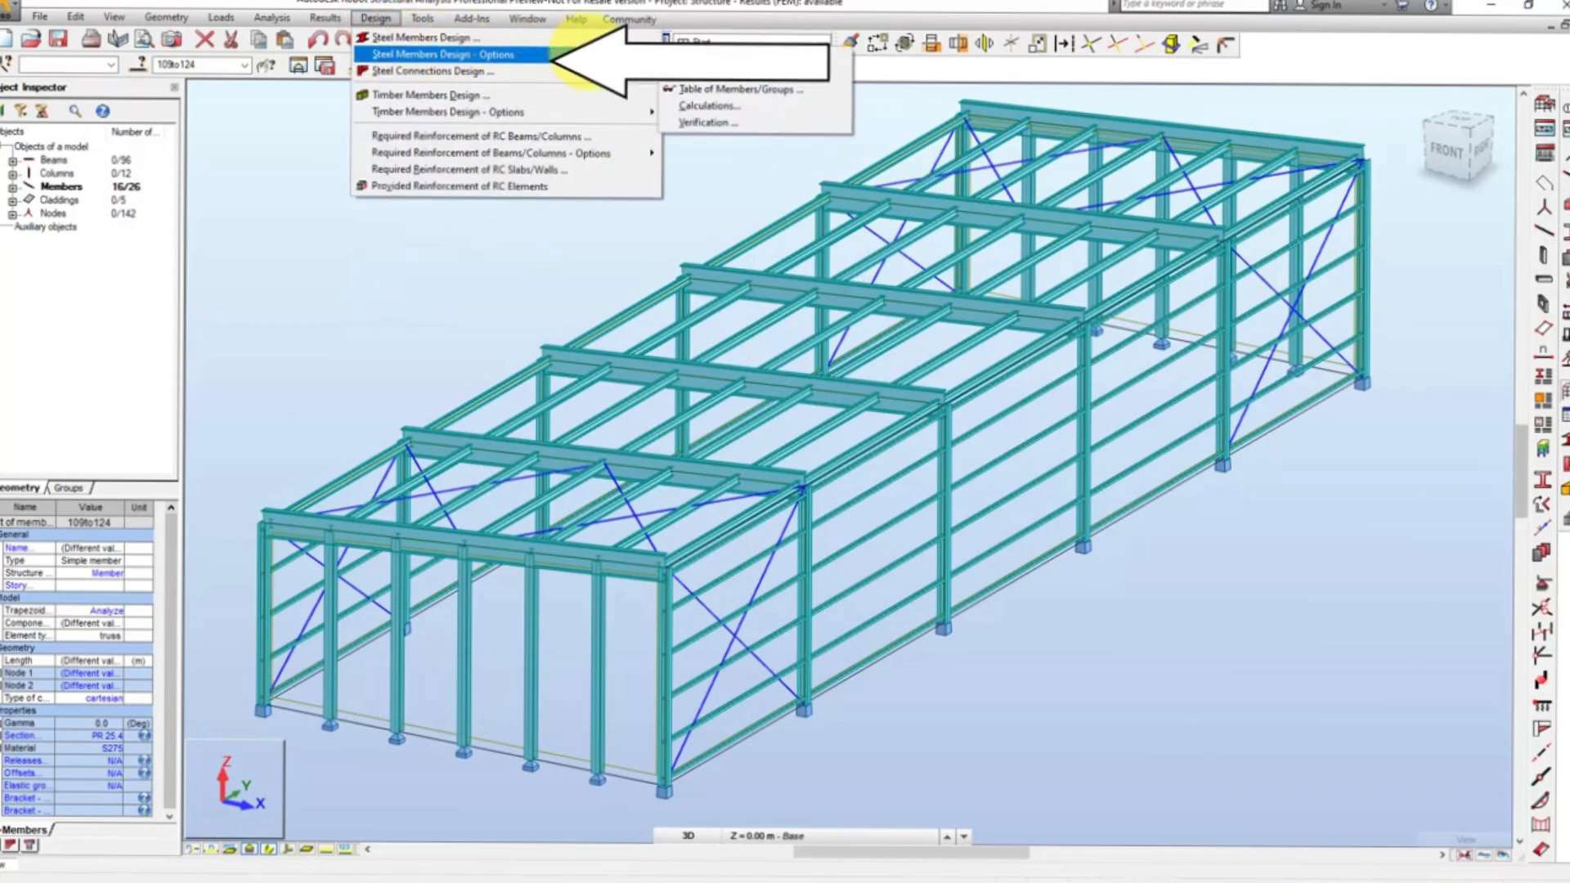
left_click(713, 108)
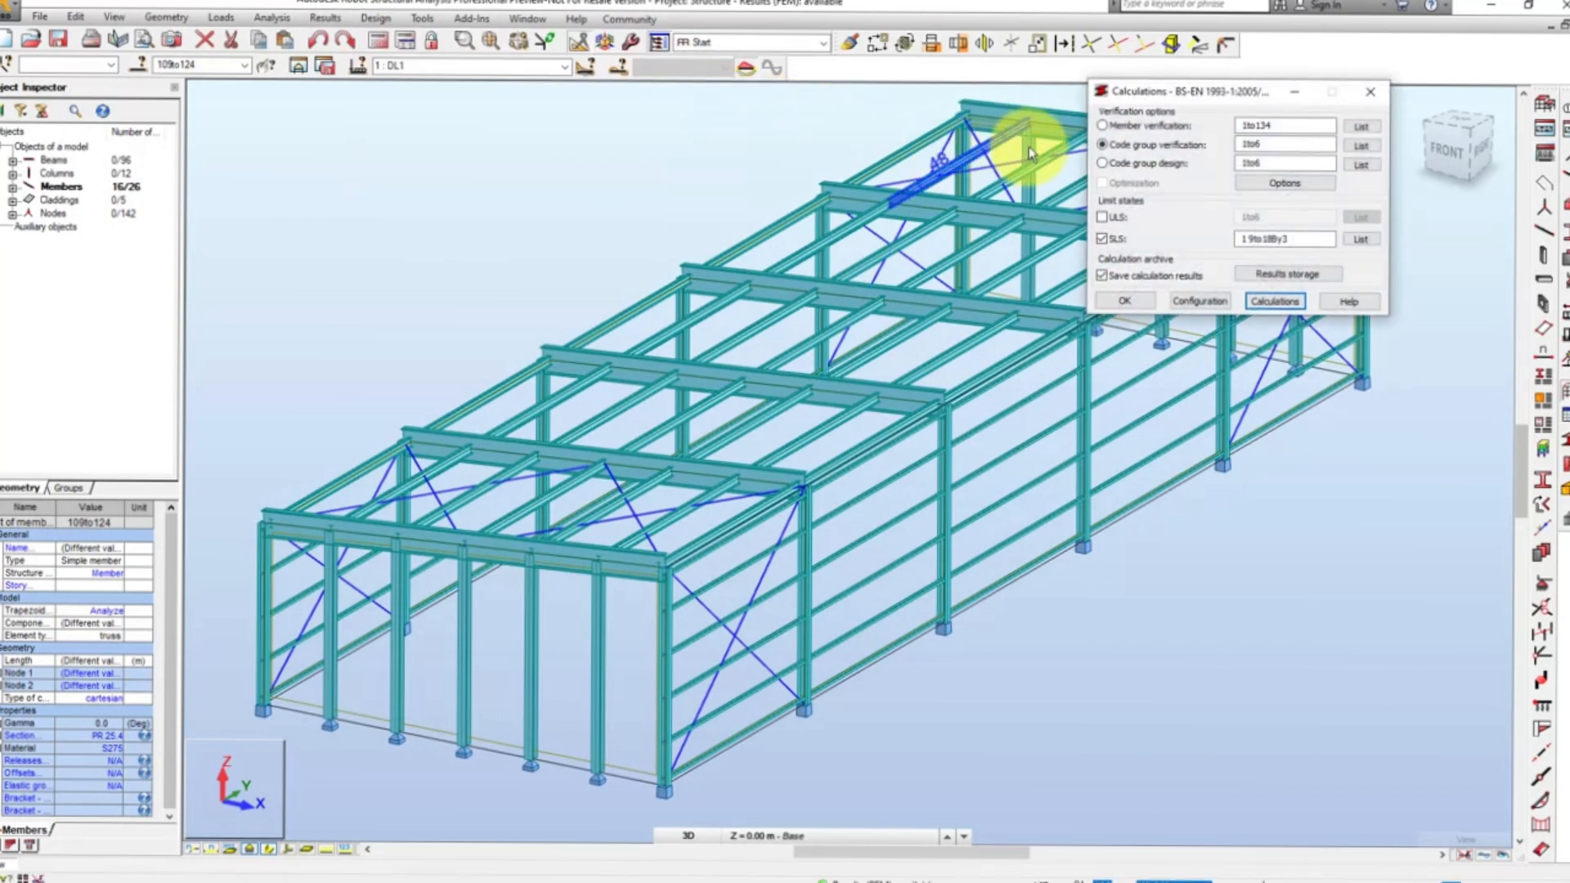
left_click(1109, 166)
left_click(1104, 183)
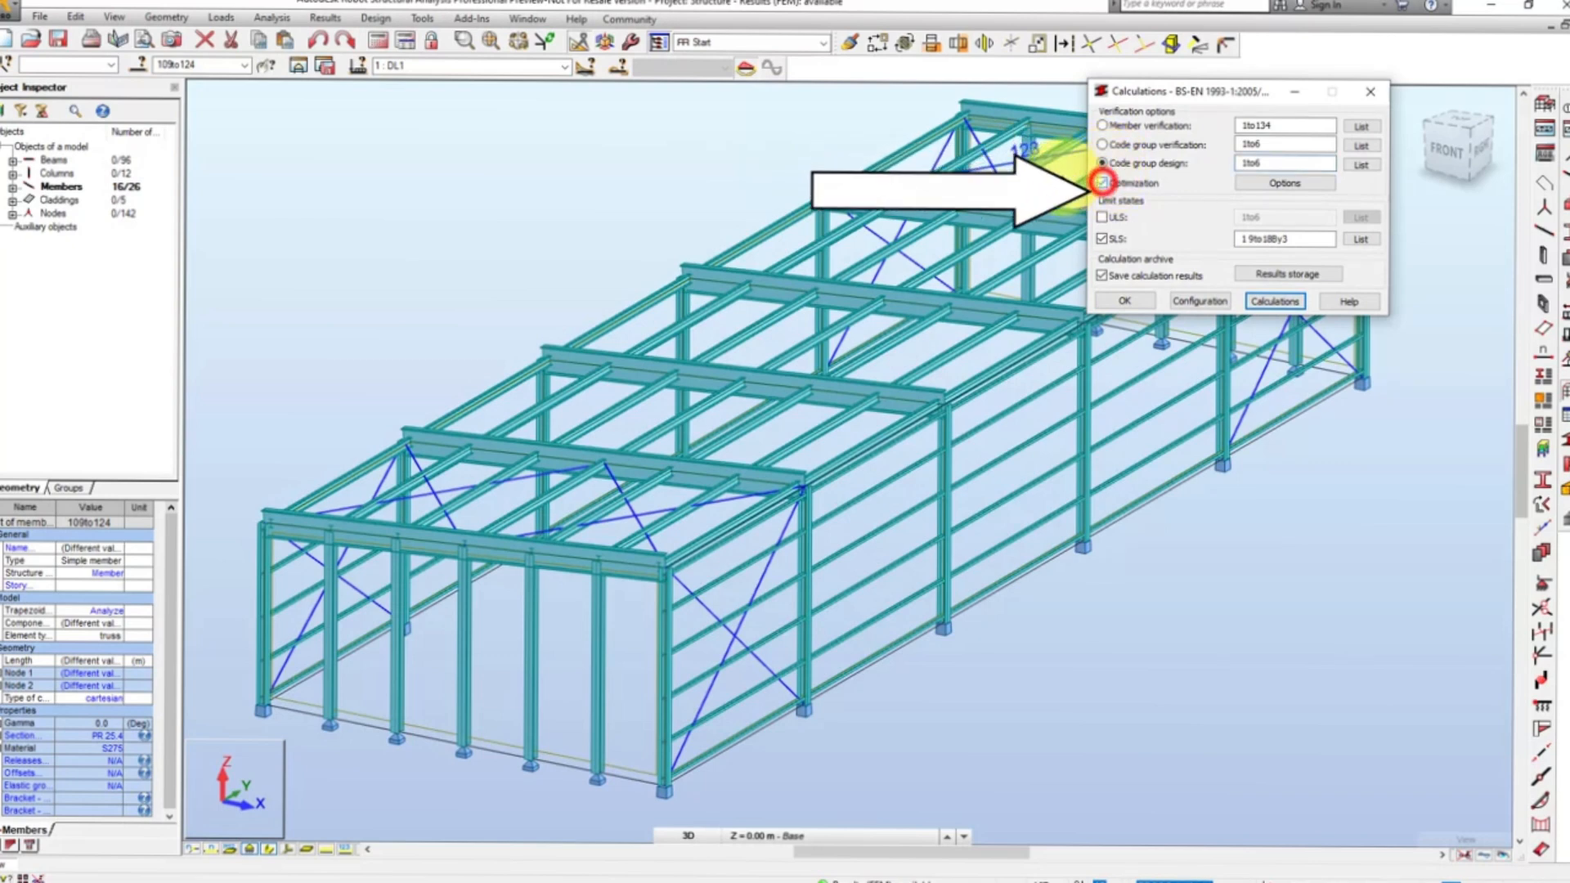
left_click(1103, 219)
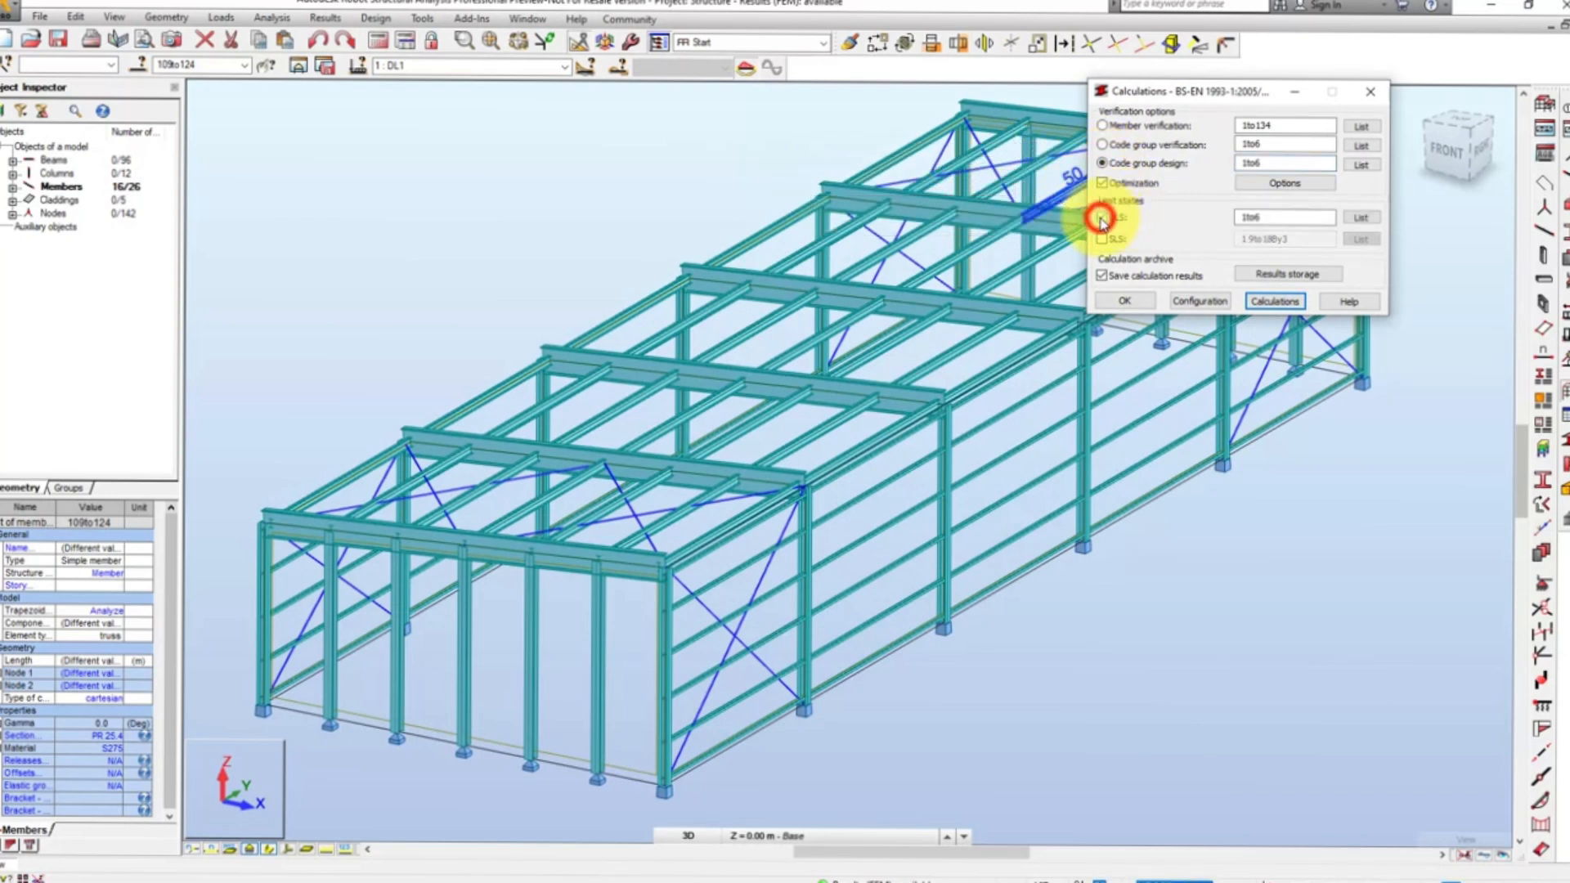
Step: Review the optimization options and the calculation configuration, accepting both with their existing settings
left_click(1280, 185)
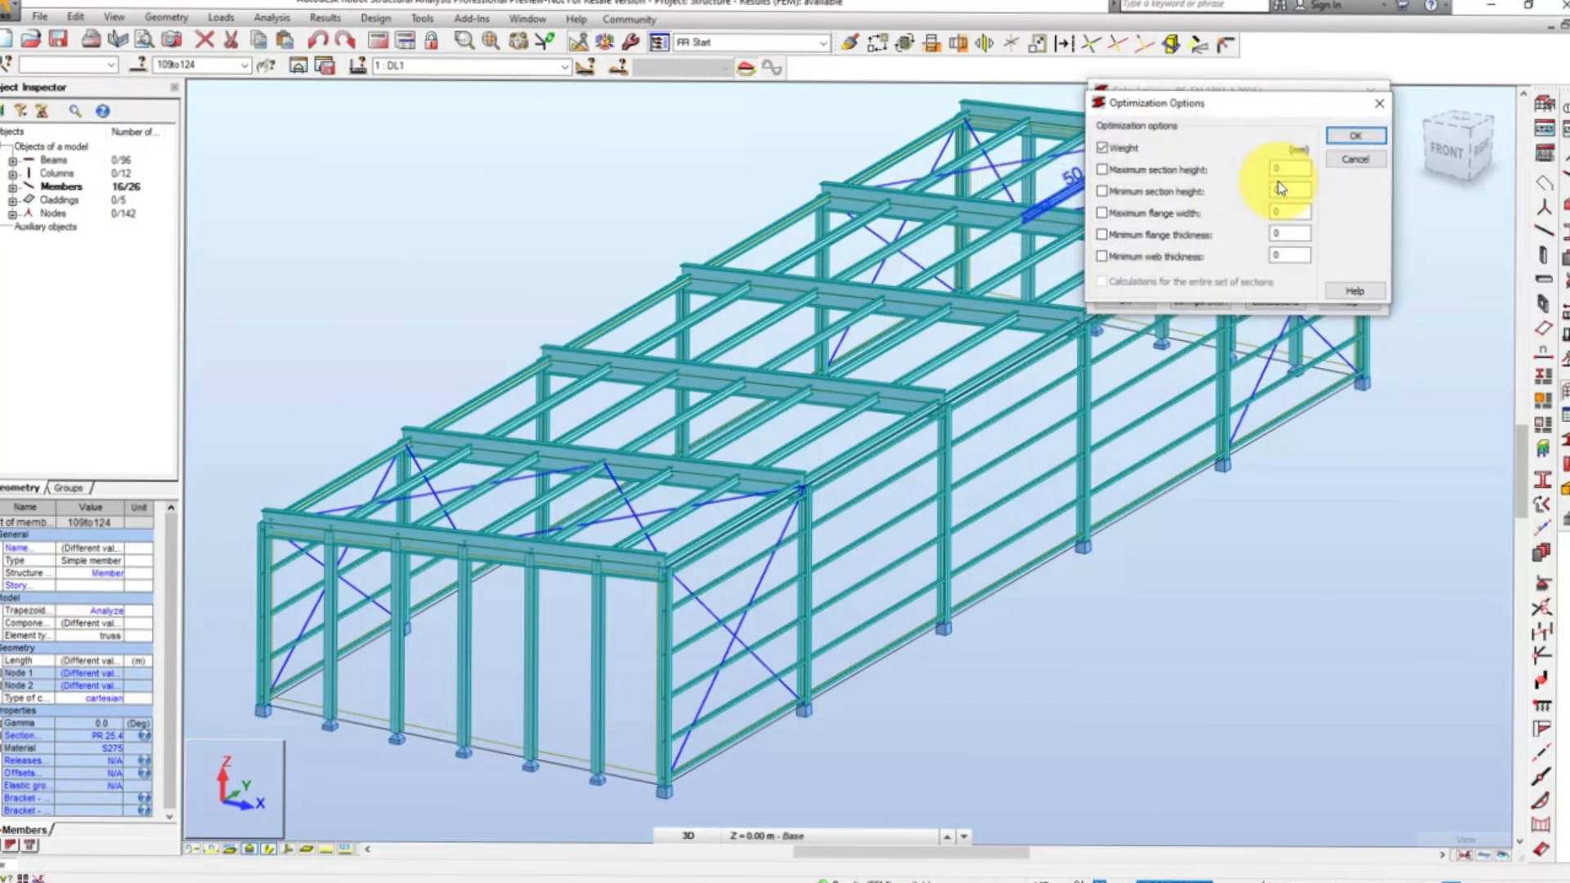
left_click(1352, 137)
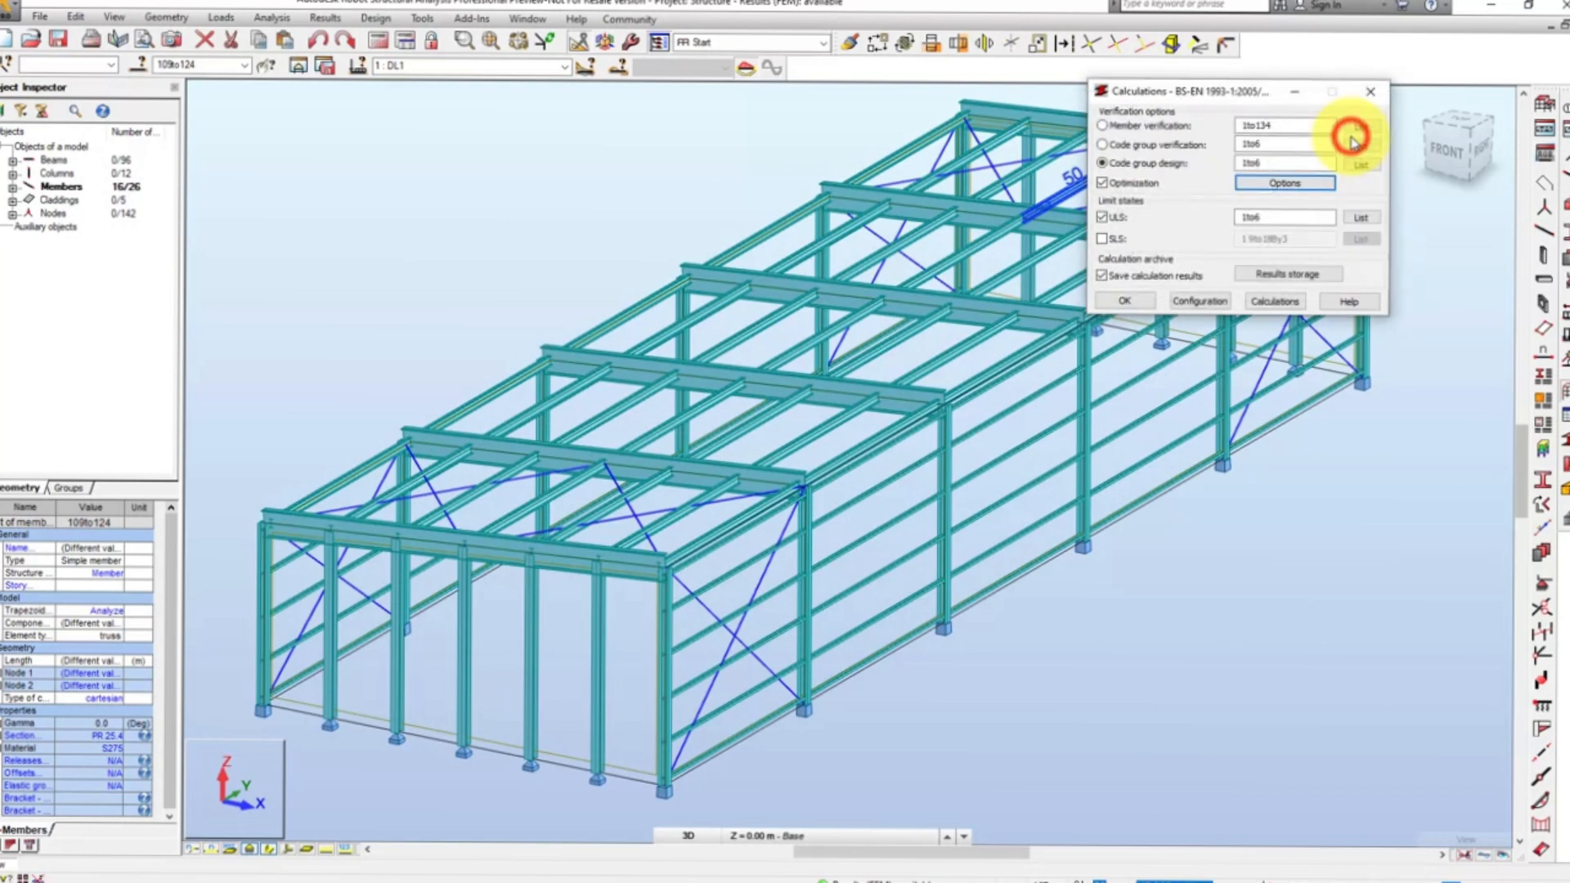
left_click(1214, 299)
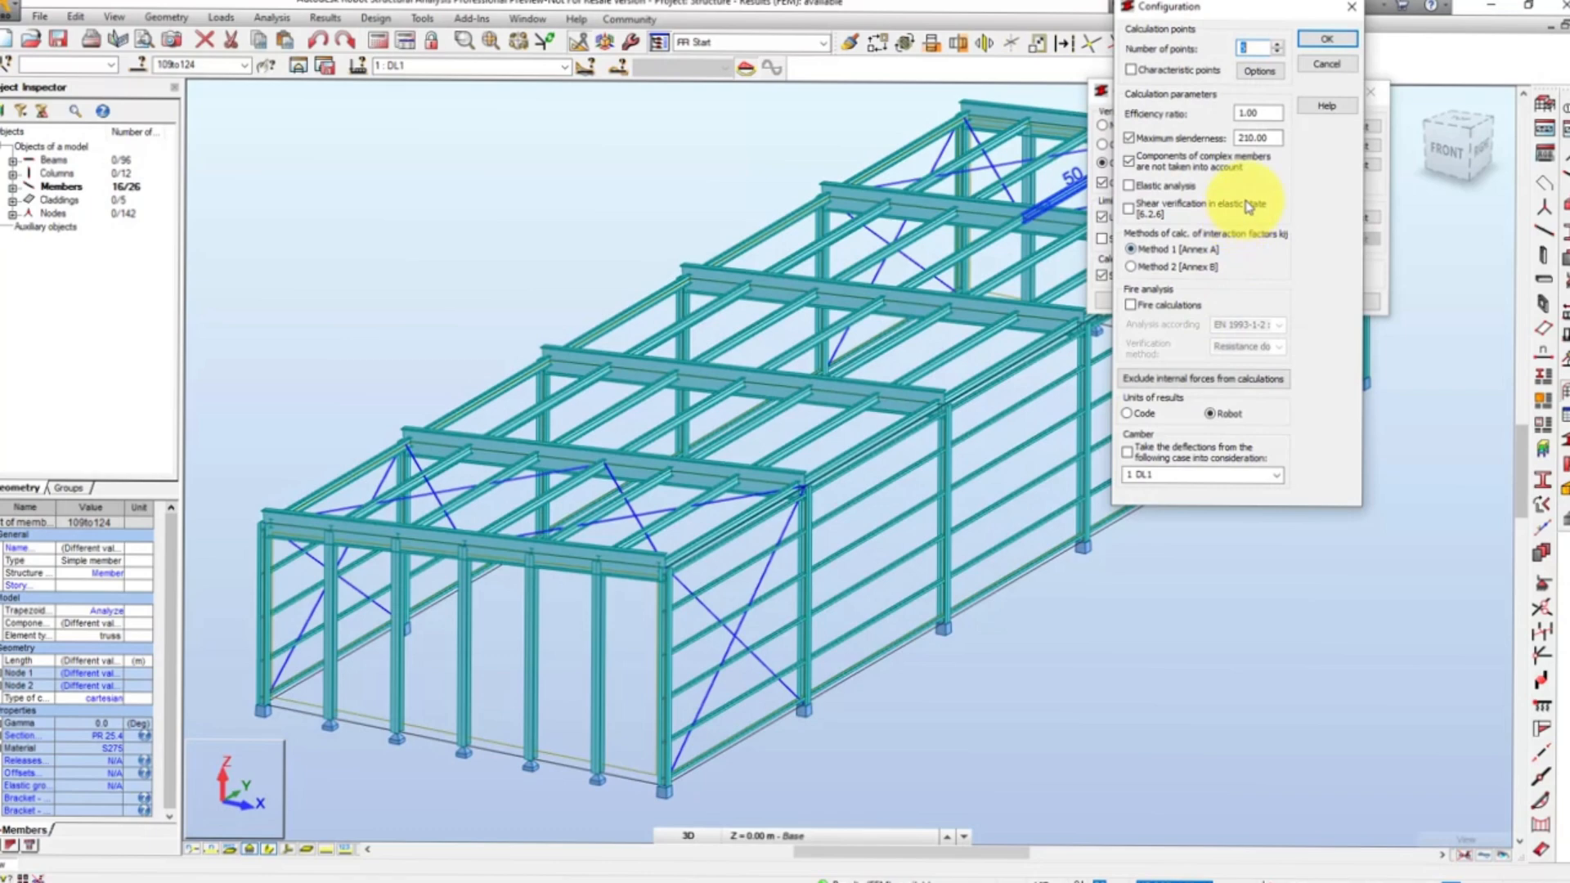
left_click(1327, 40)
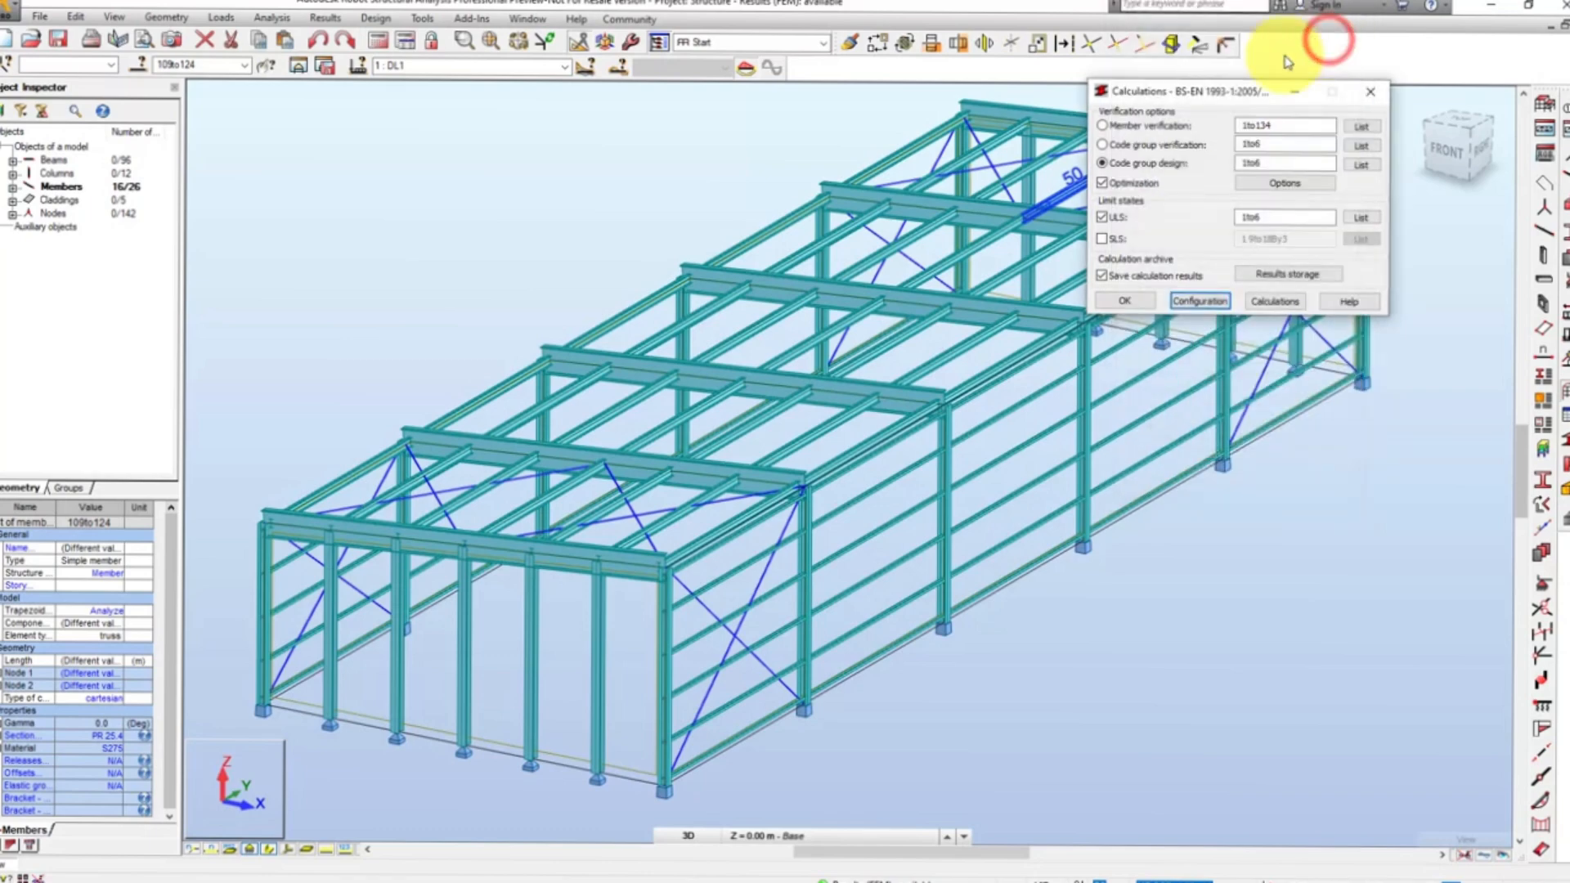
Step: Turn off saving of the calculation results and check the load cases selected for the ULS design
left_click(1102, 276)
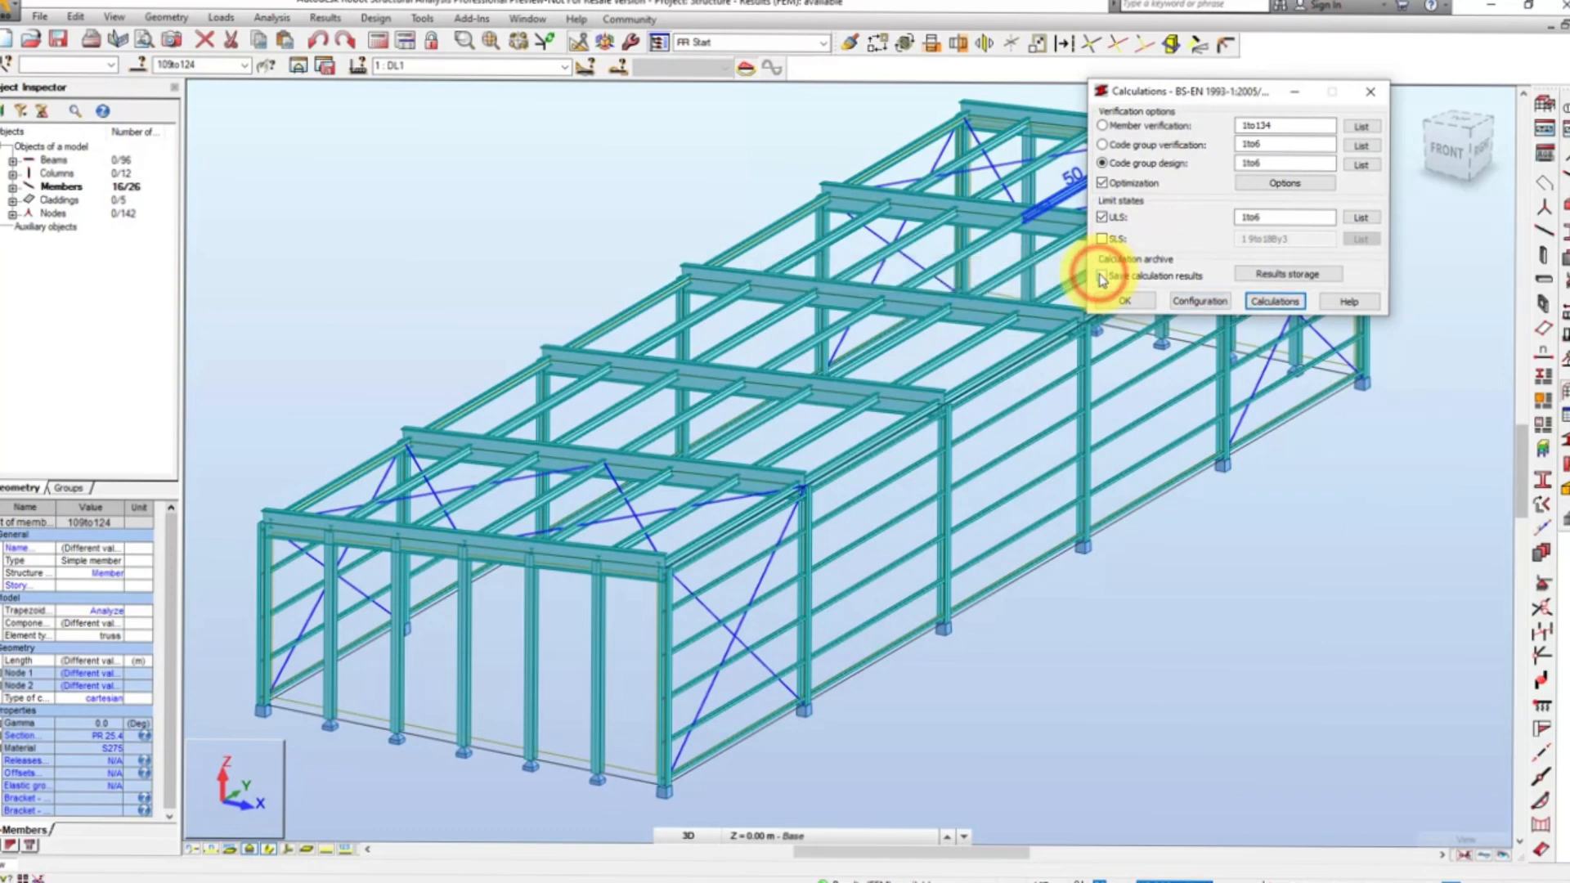
left_click(1359, 219)
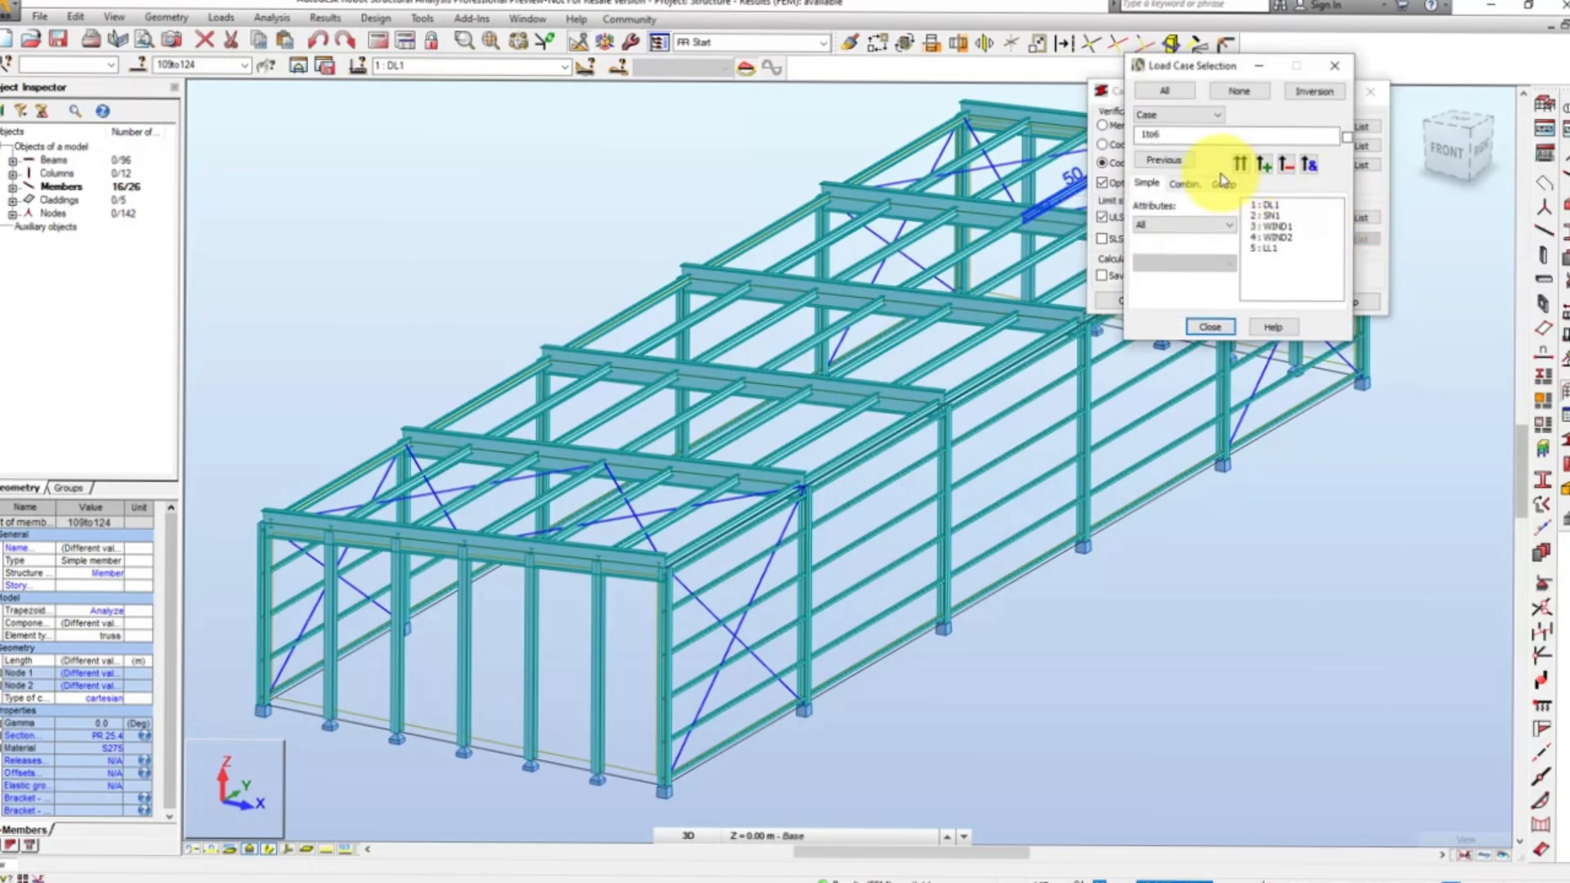
left_click(1185, 184)
left_click(1231, 187)
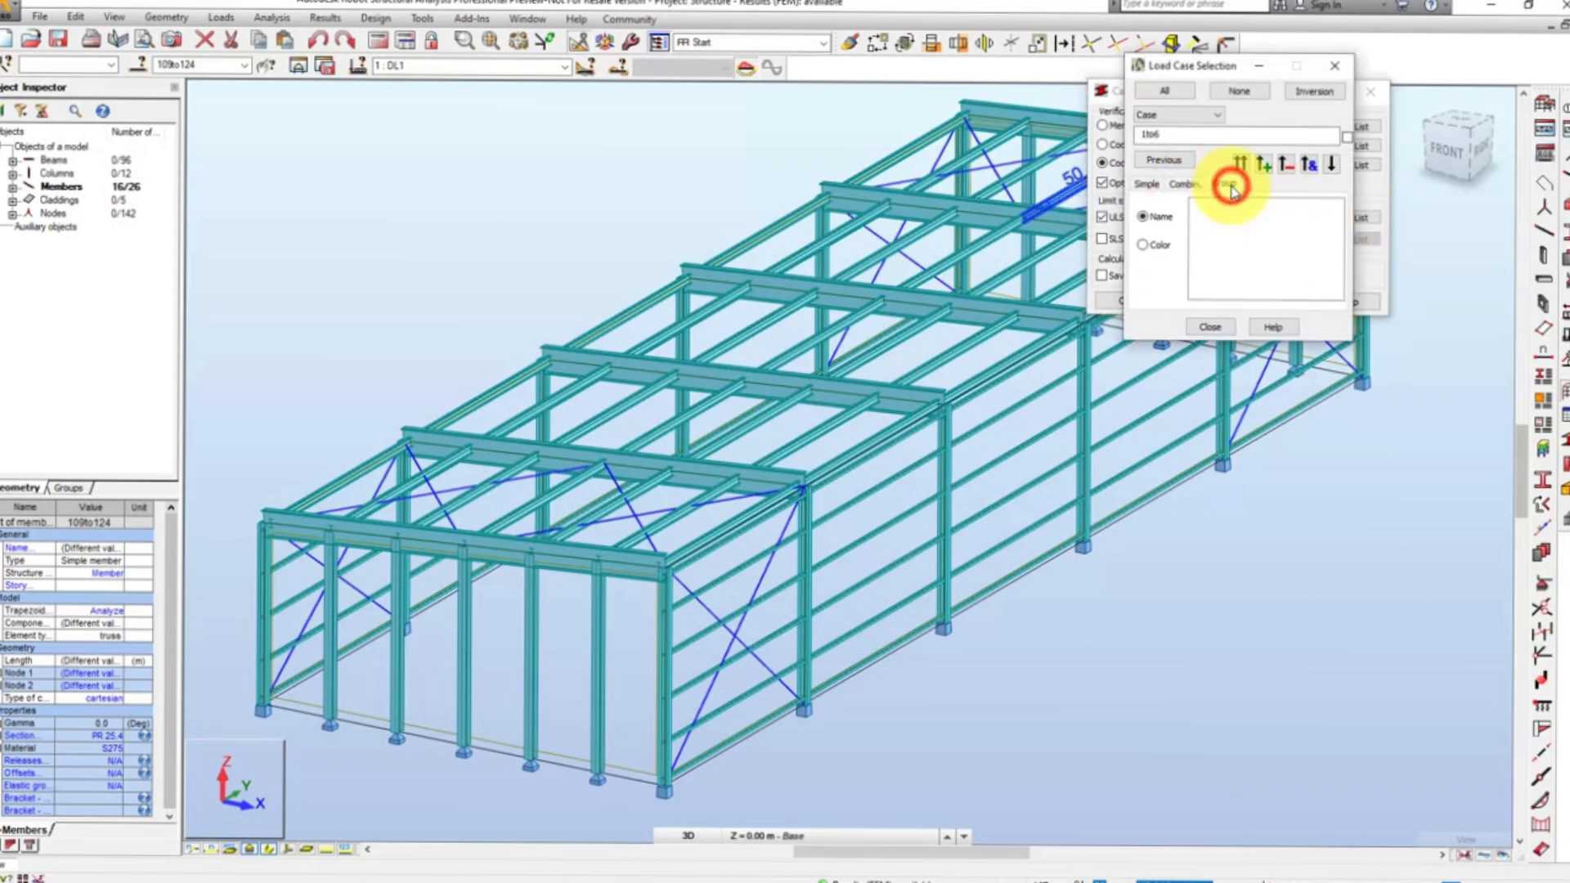
left_click(1333, 70)
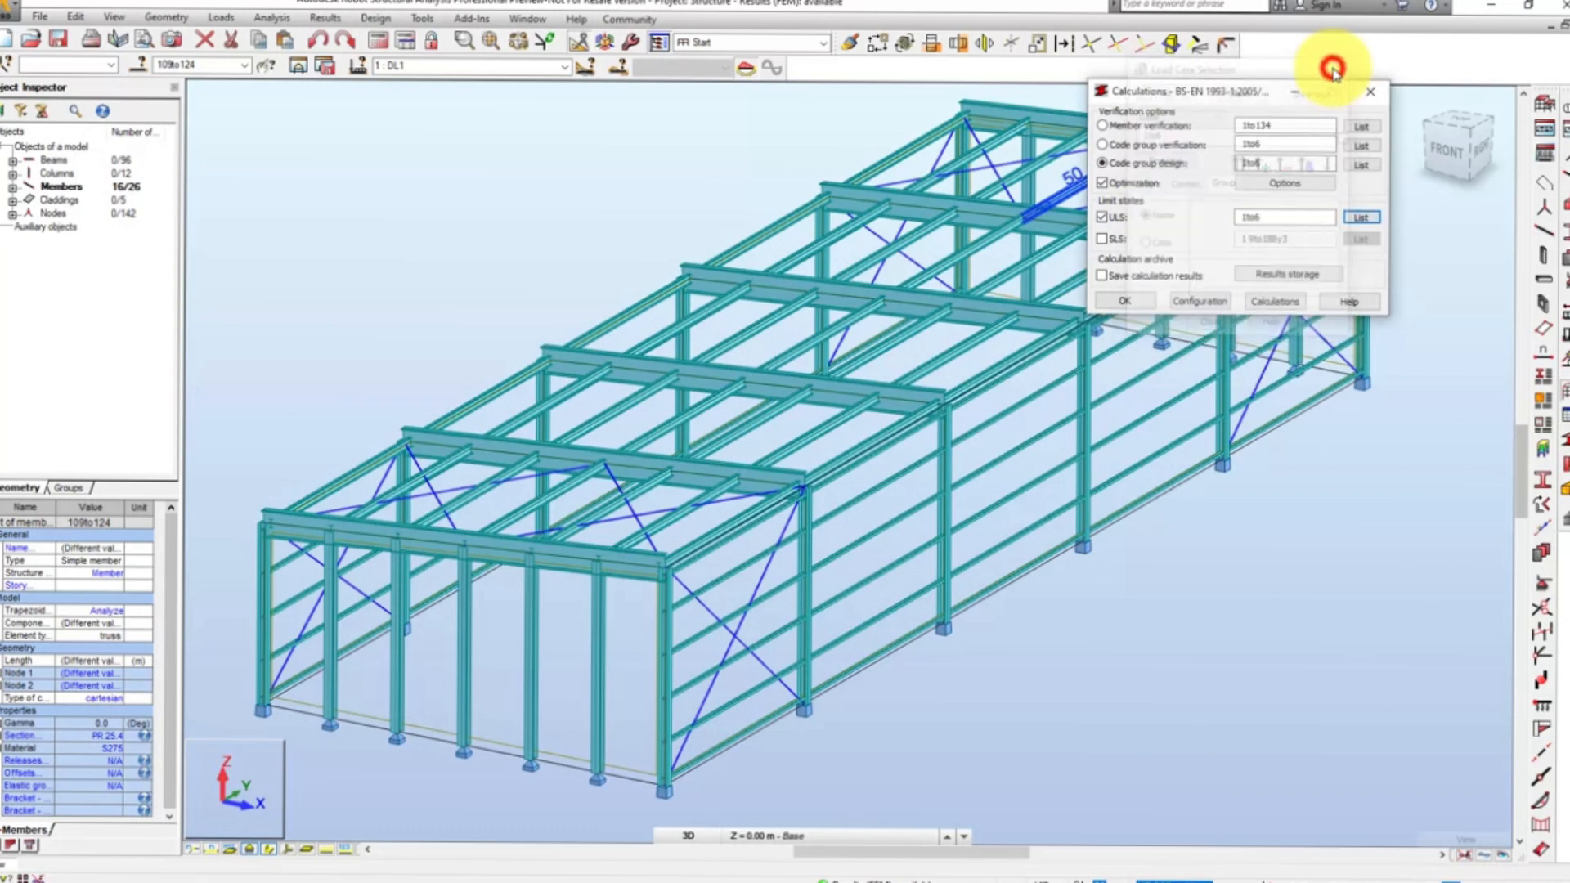
Step: Run the ULS code group design and show its section results for the groups in an enlarged table
left_click(1277, 301)
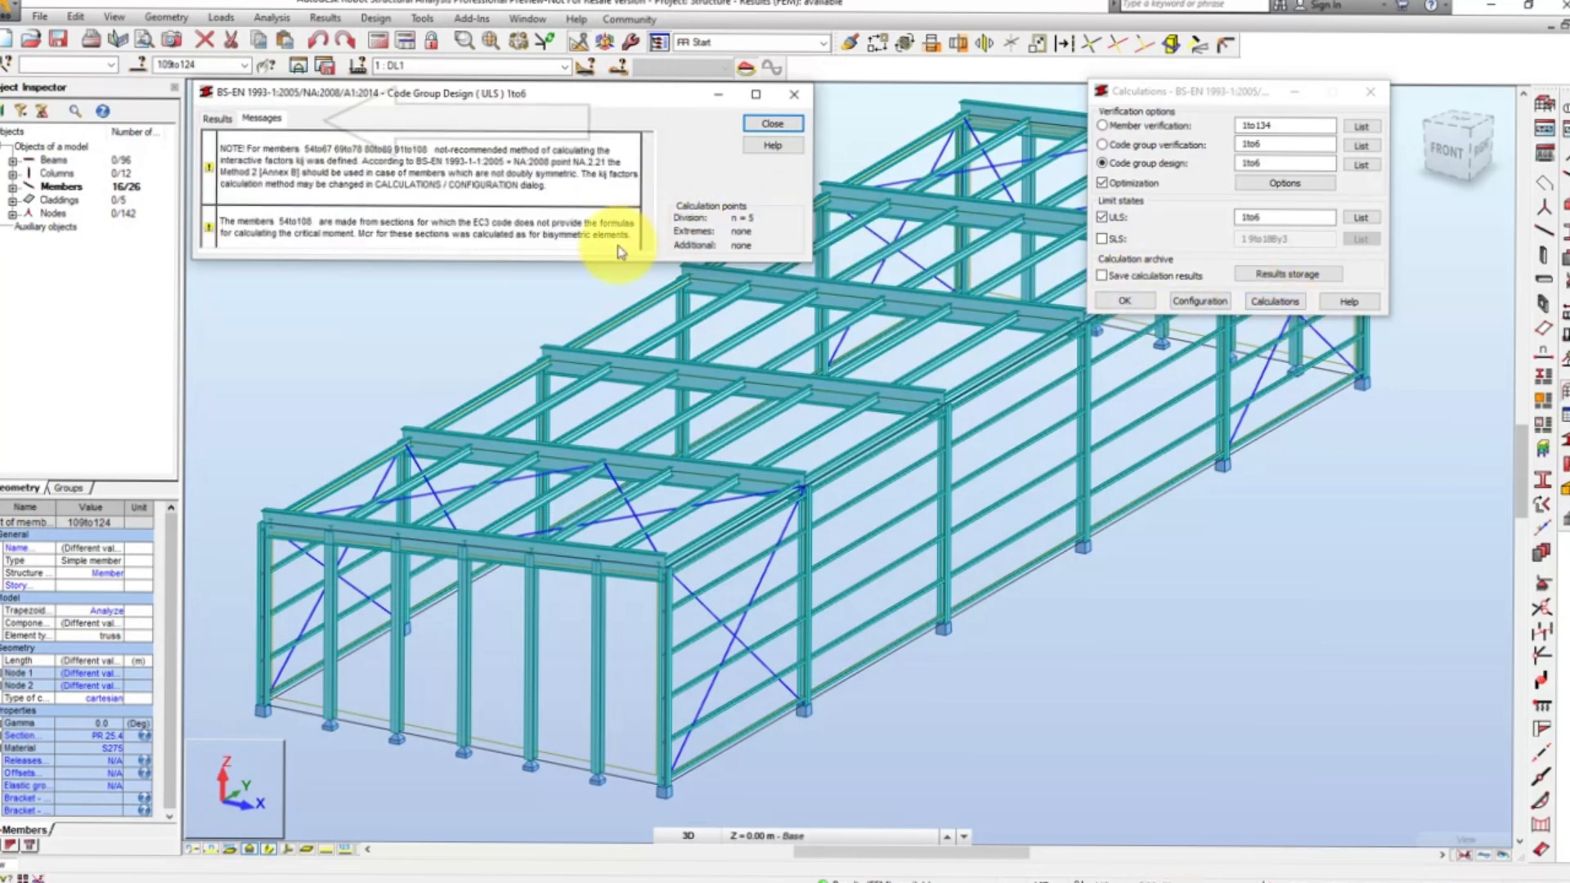
left_click_drag(591, 260, 573, 339)
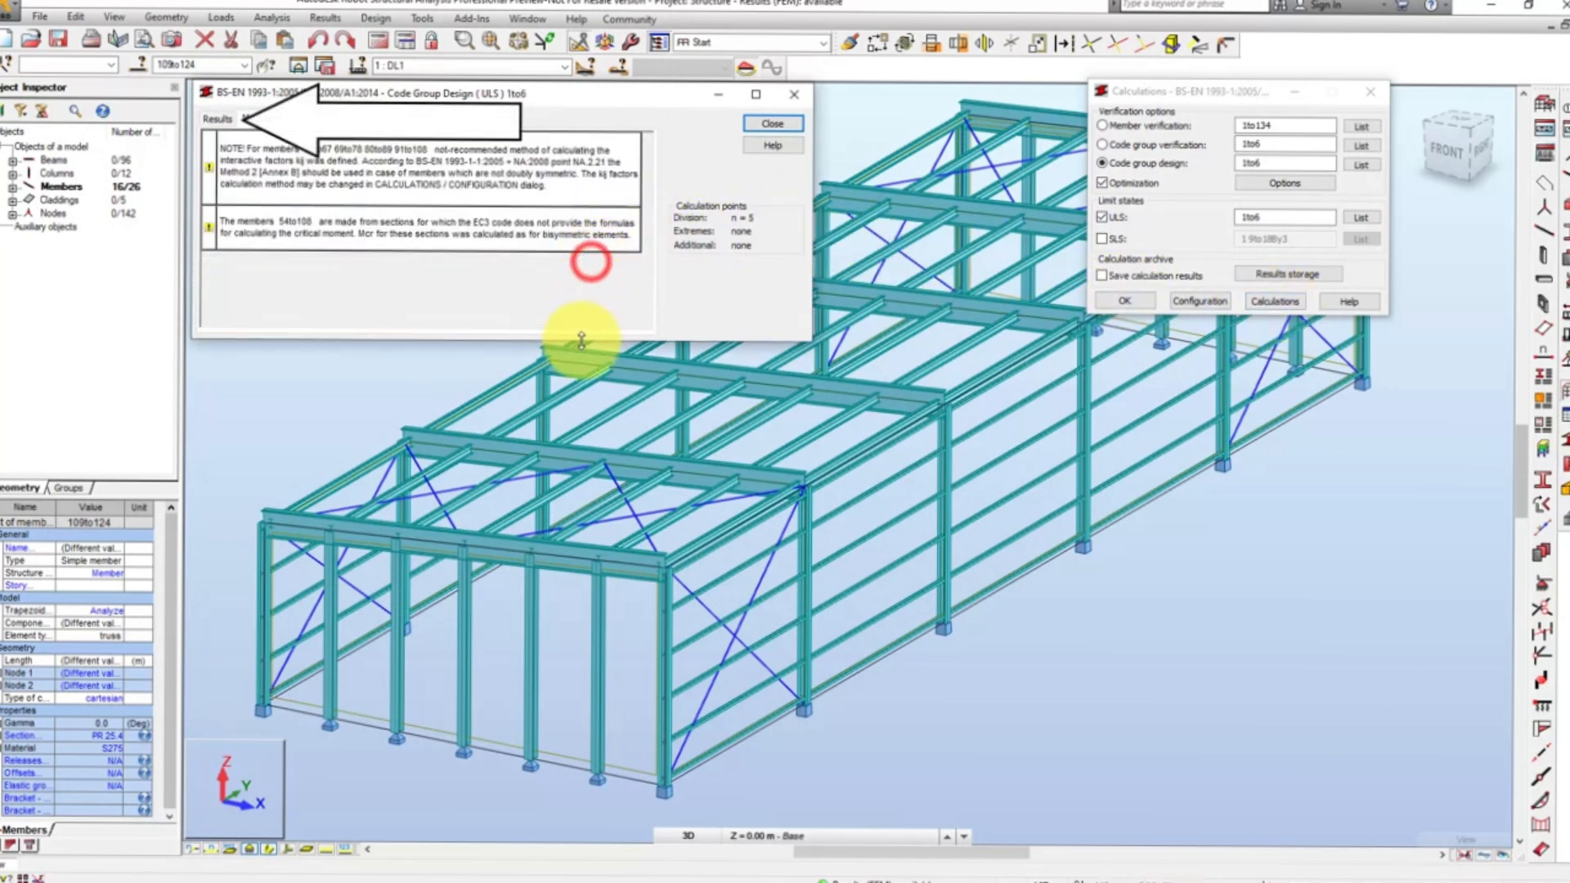
left_click(217, 118)
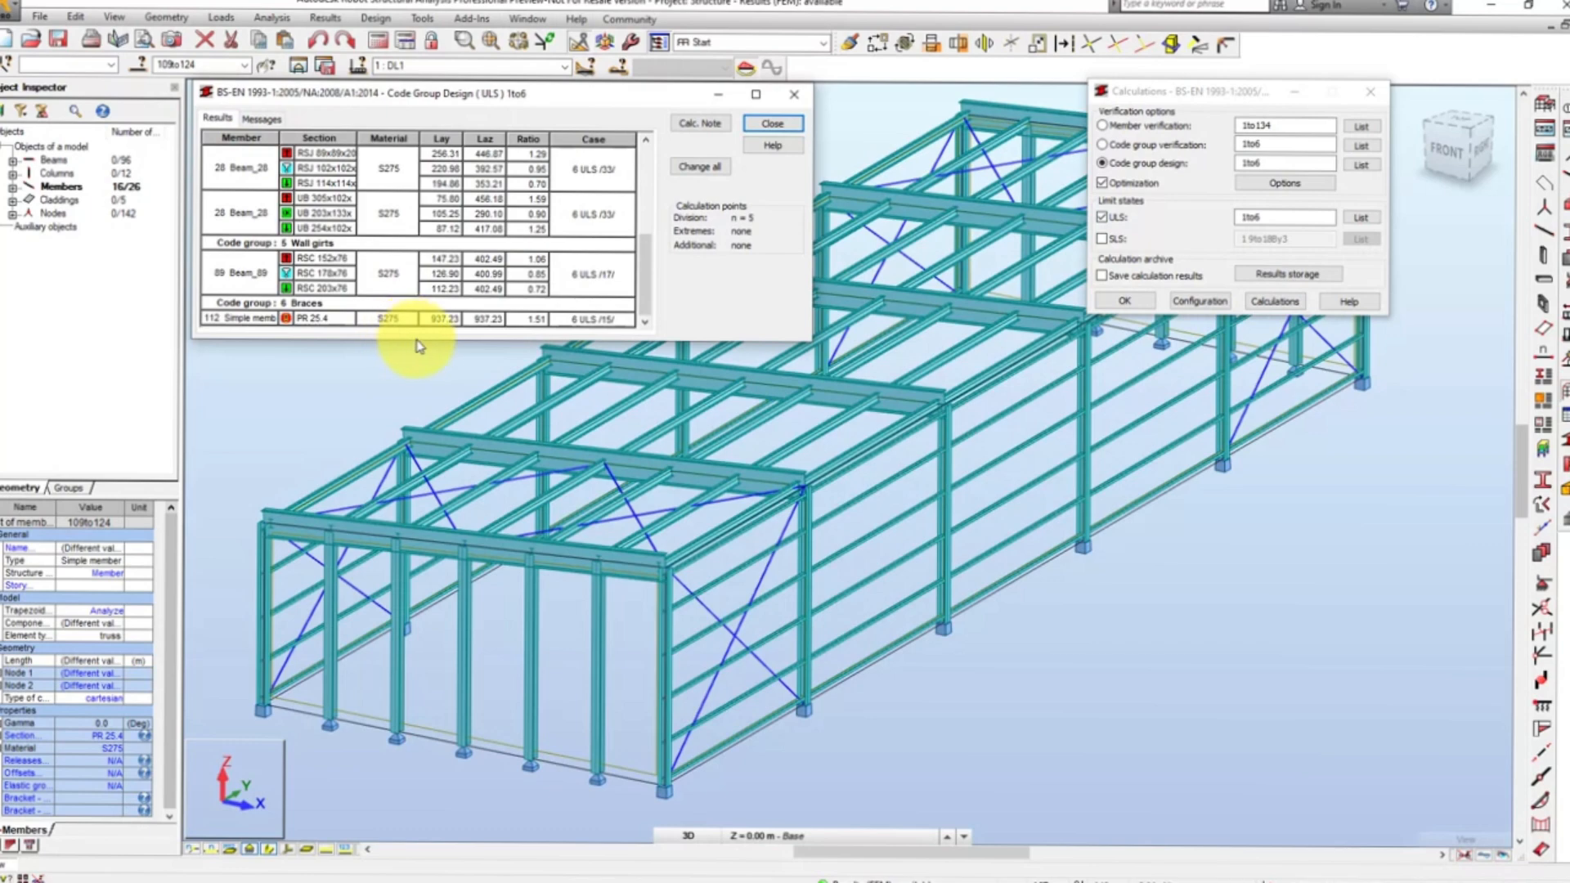
left_click_drag(420, 342, 422, 442)
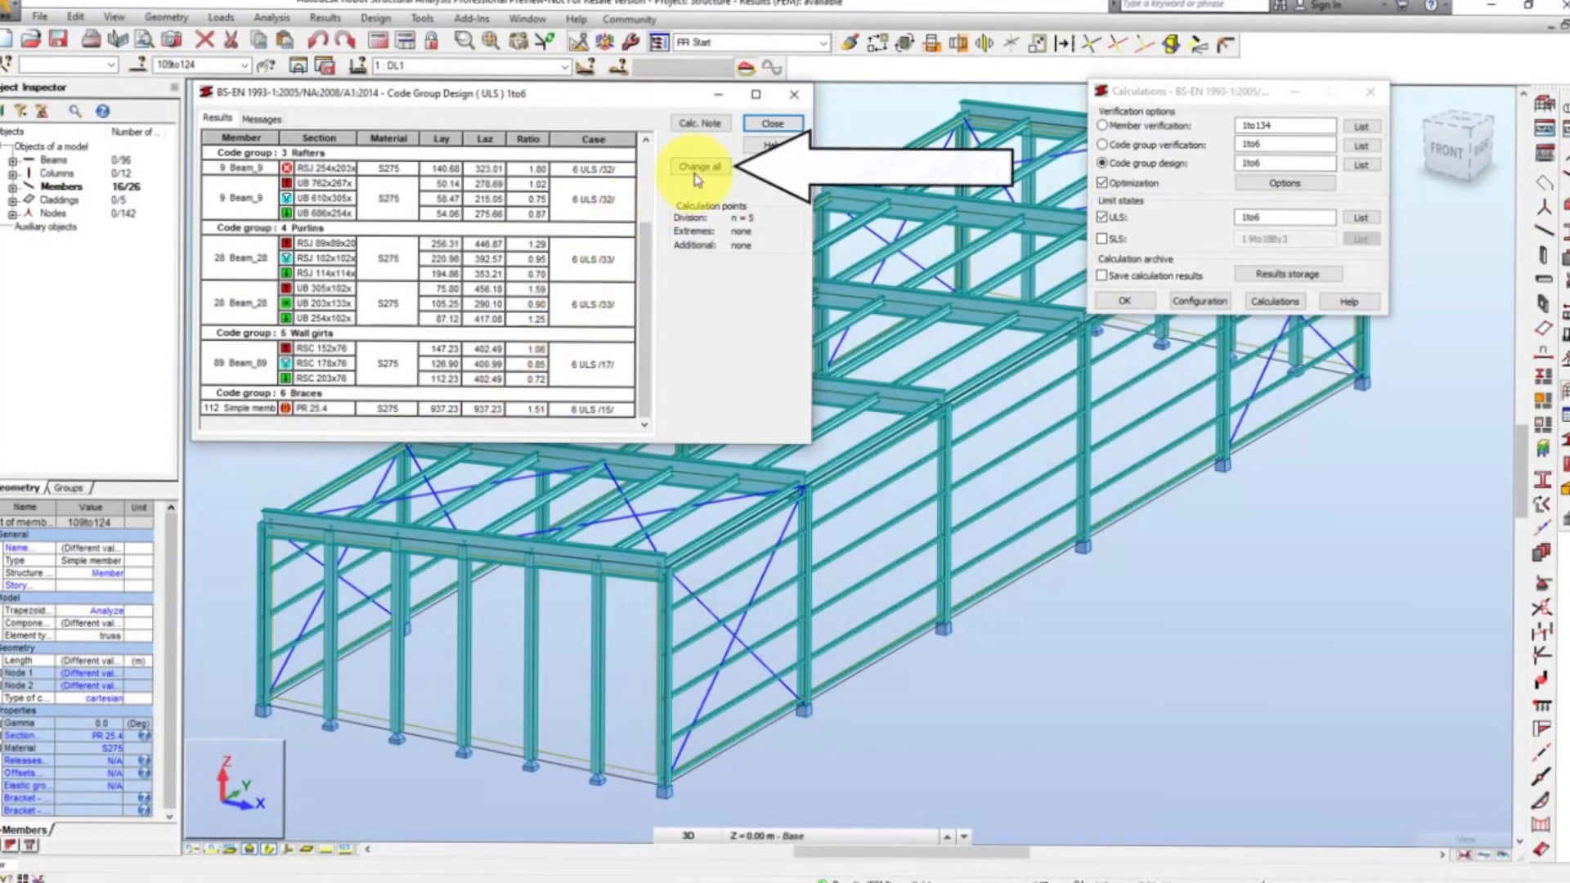
Step: Apply the calculated sections to all groups, close the design results and recalculate the structure
left_click(704, 169)
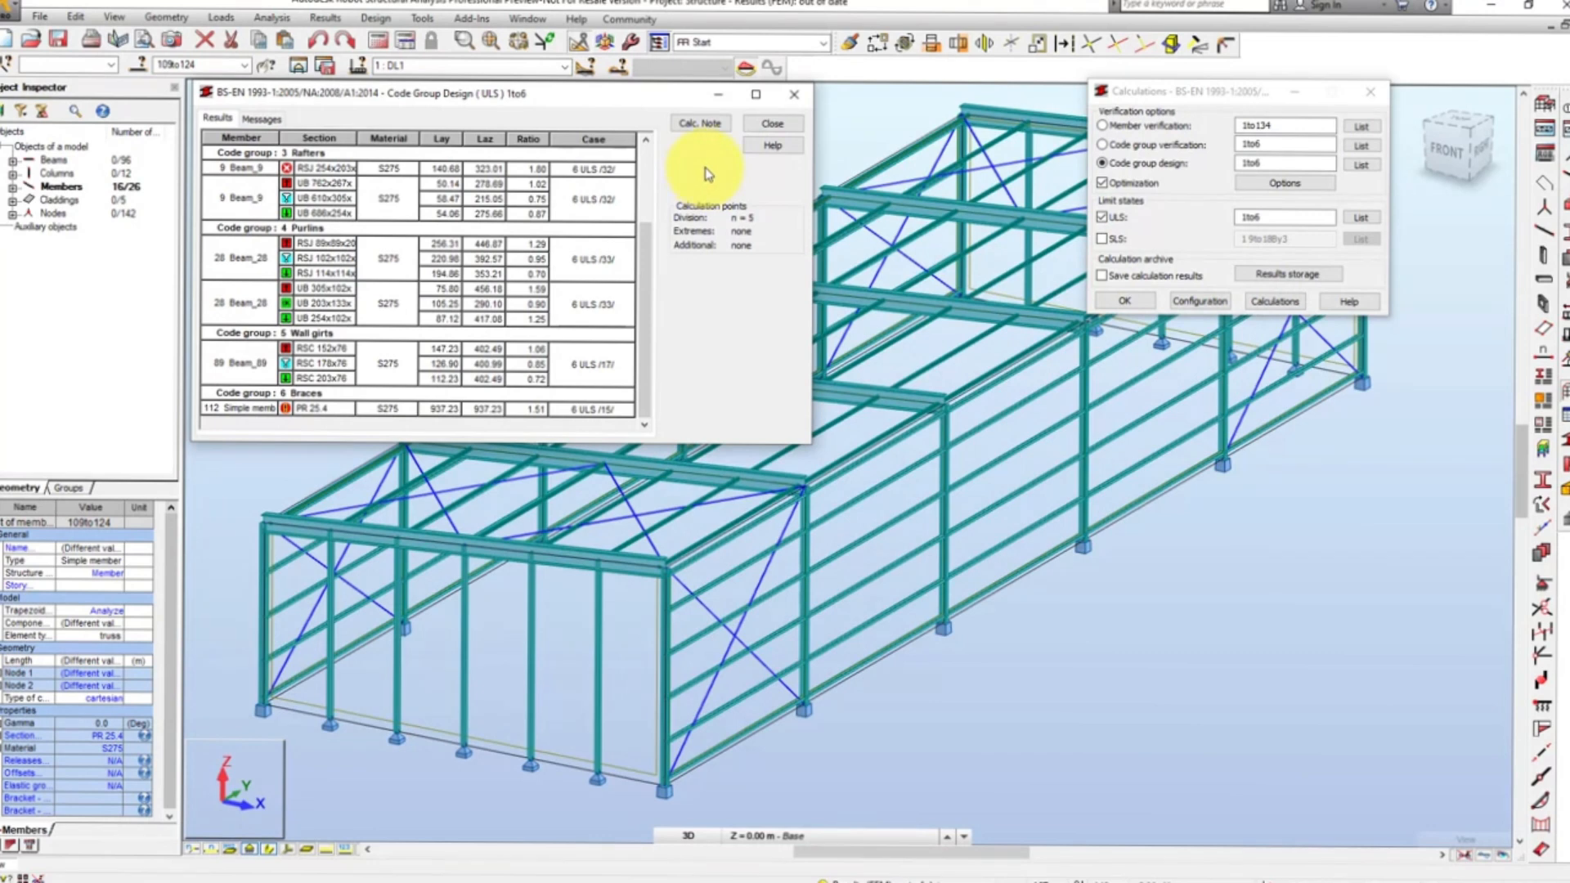
left_click(772, 124)
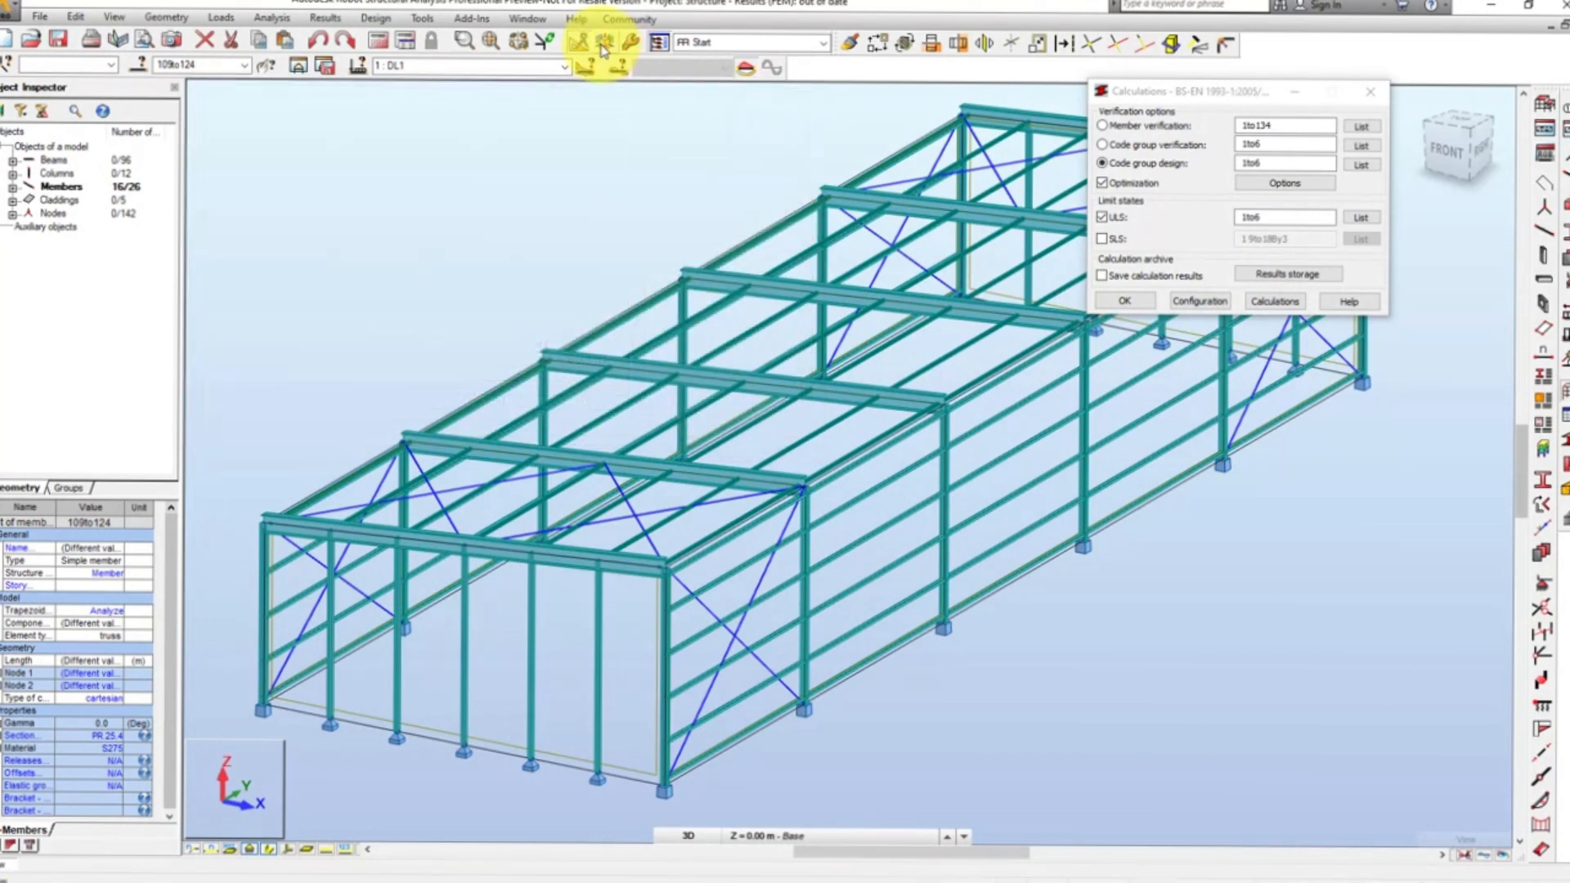
left_click(272, 17)
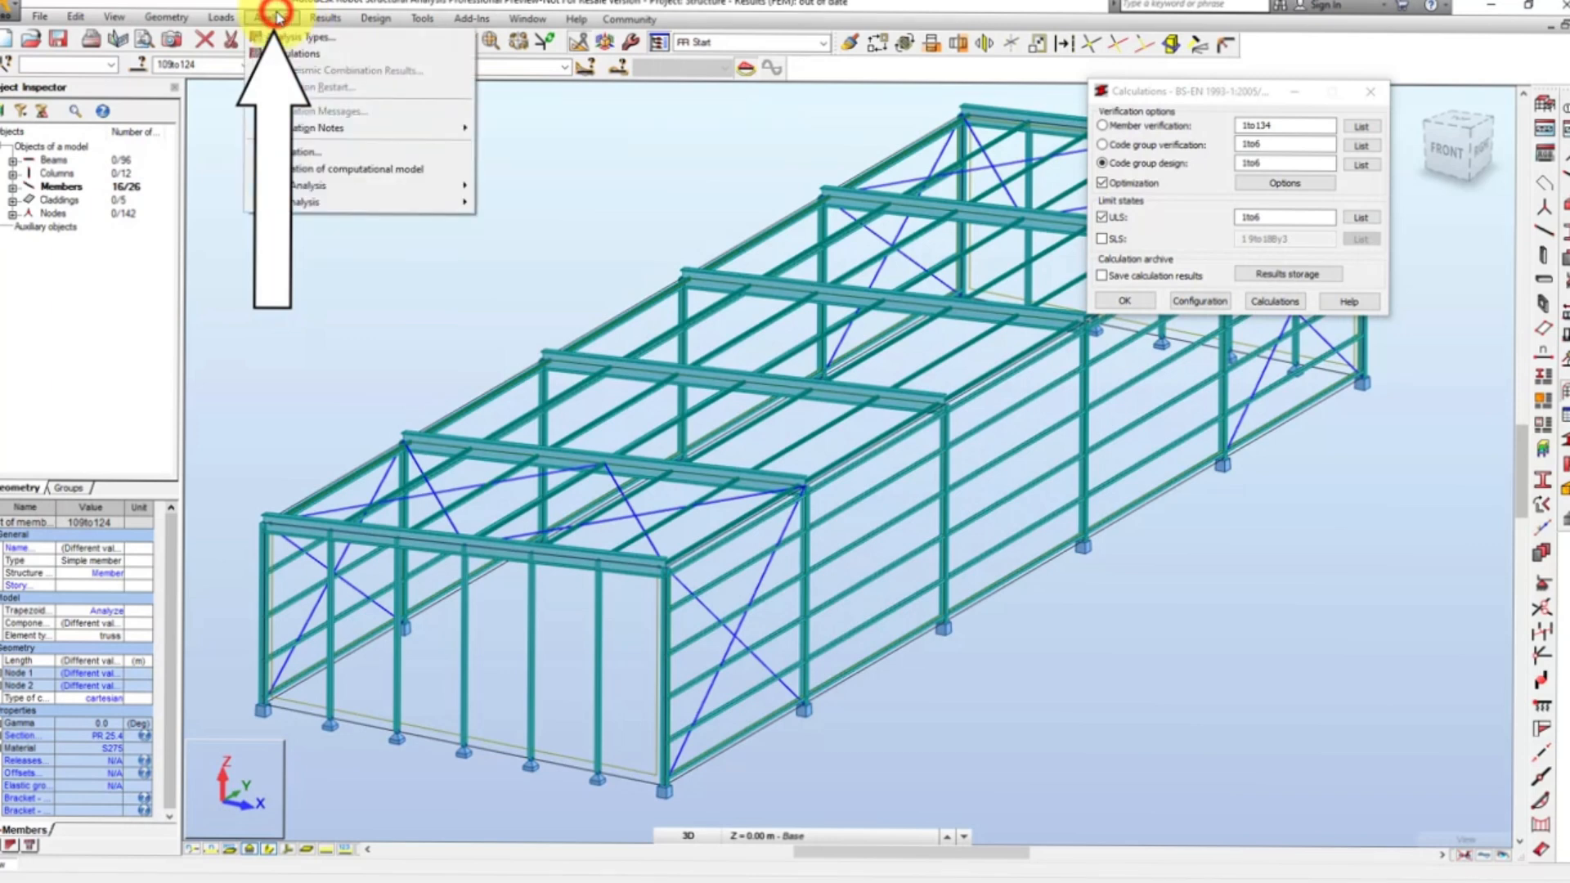
left_click(289, 56)
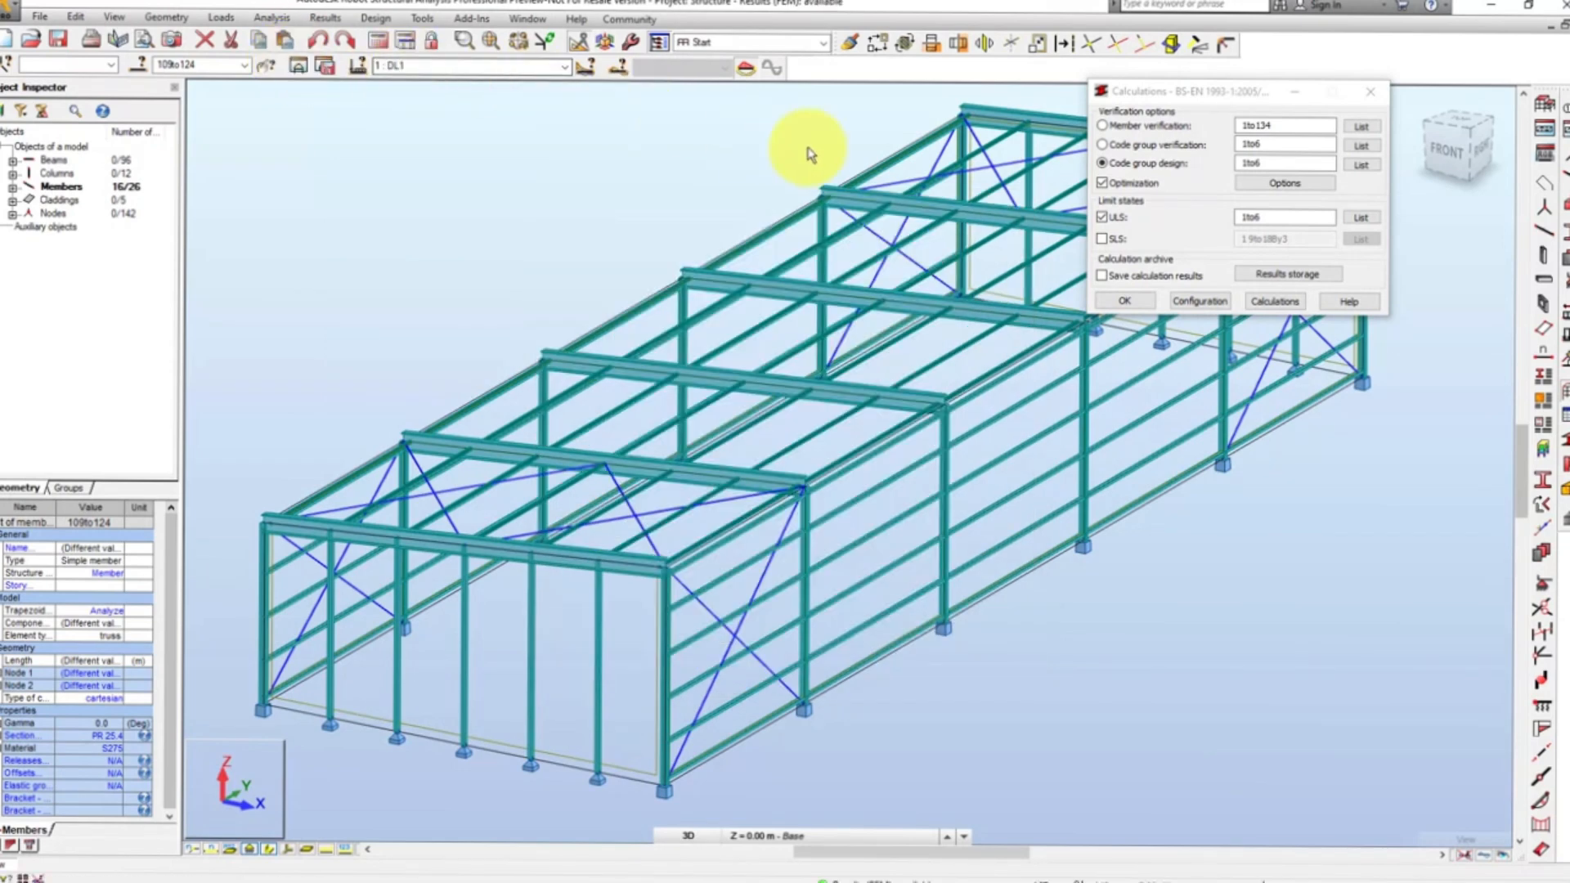
Step: Repeat the ULS code group design on the recalculated model and apply its sections to all groups
left_click(1275, 302)
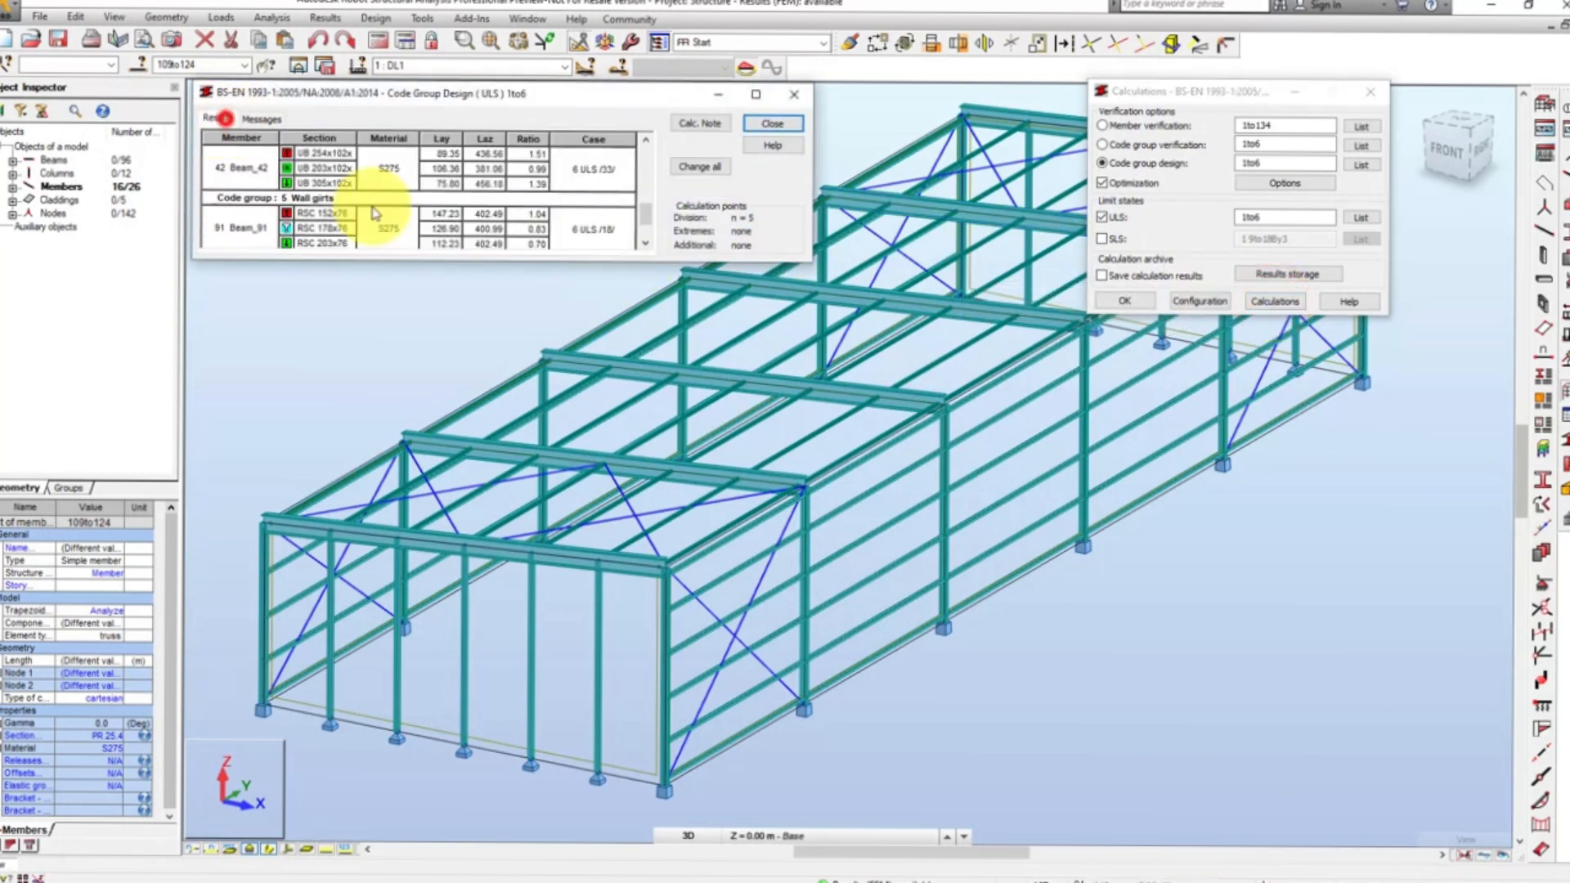
left_click_drag(431, 259, 420, 543)
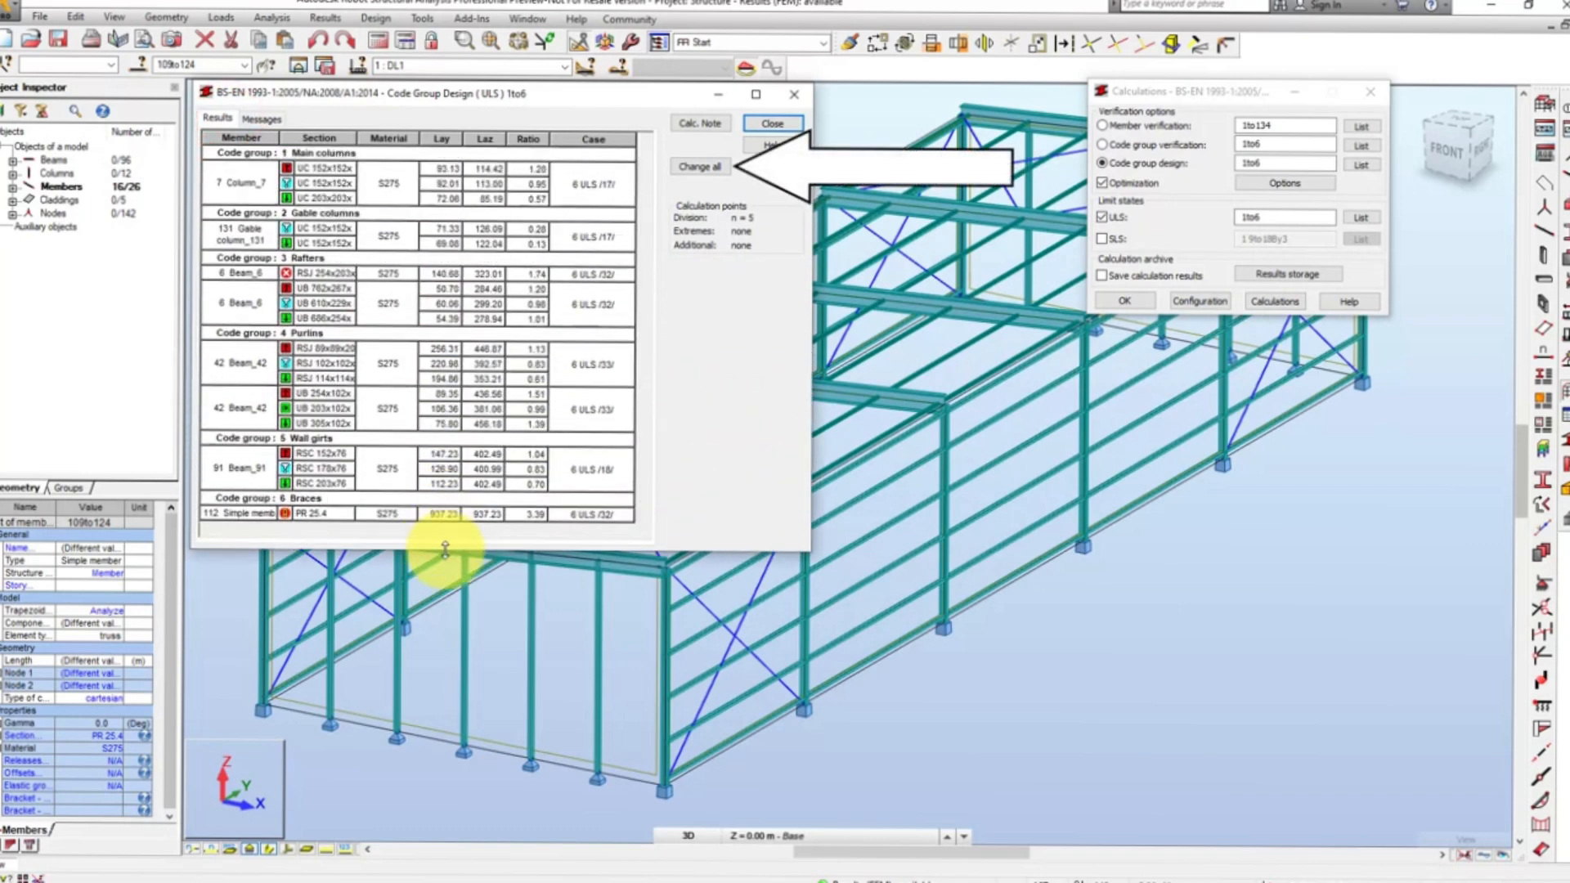
left_click(697, 169)
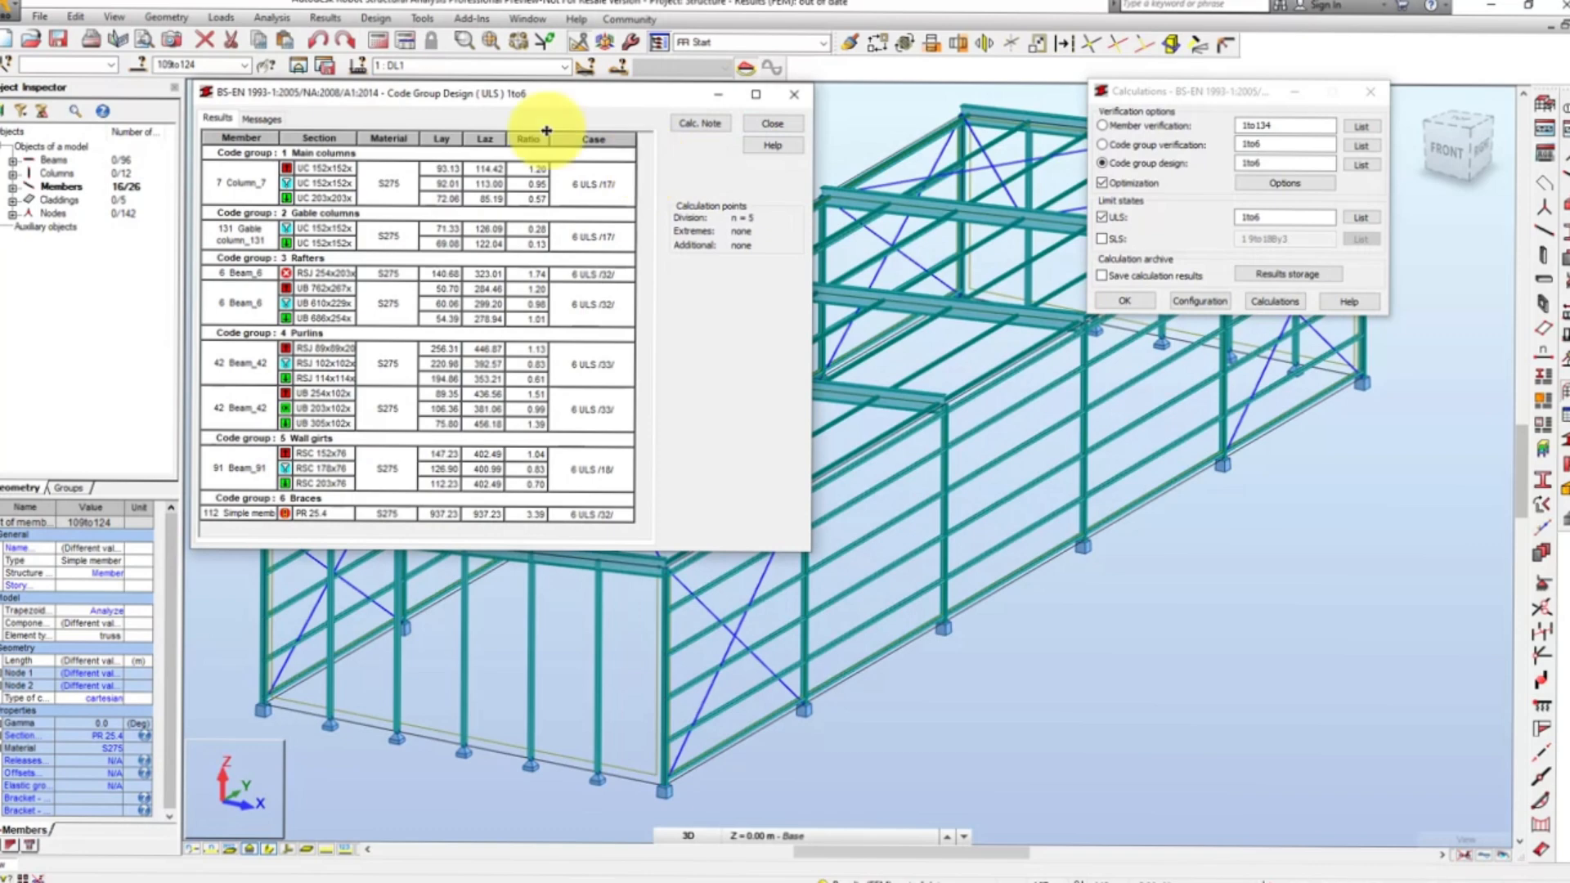
Step: Recalculate the structure and run the ULS code group design again, placing its full results beside the previous ones for comparison
left_click(278, 18)
left_click(292, 56)
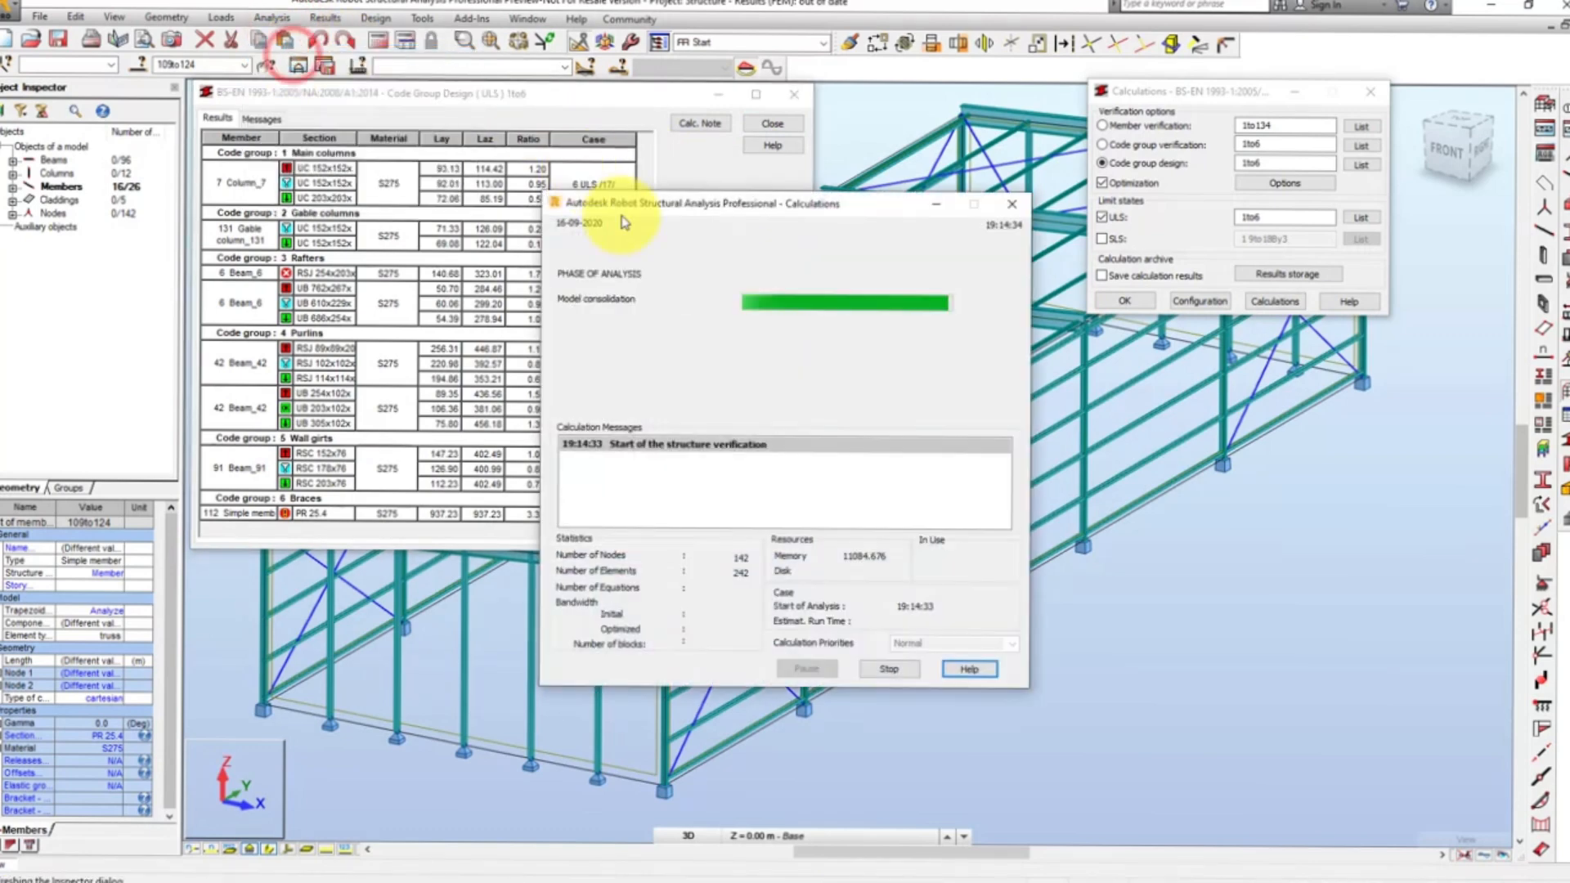
left_click(1277, 301)
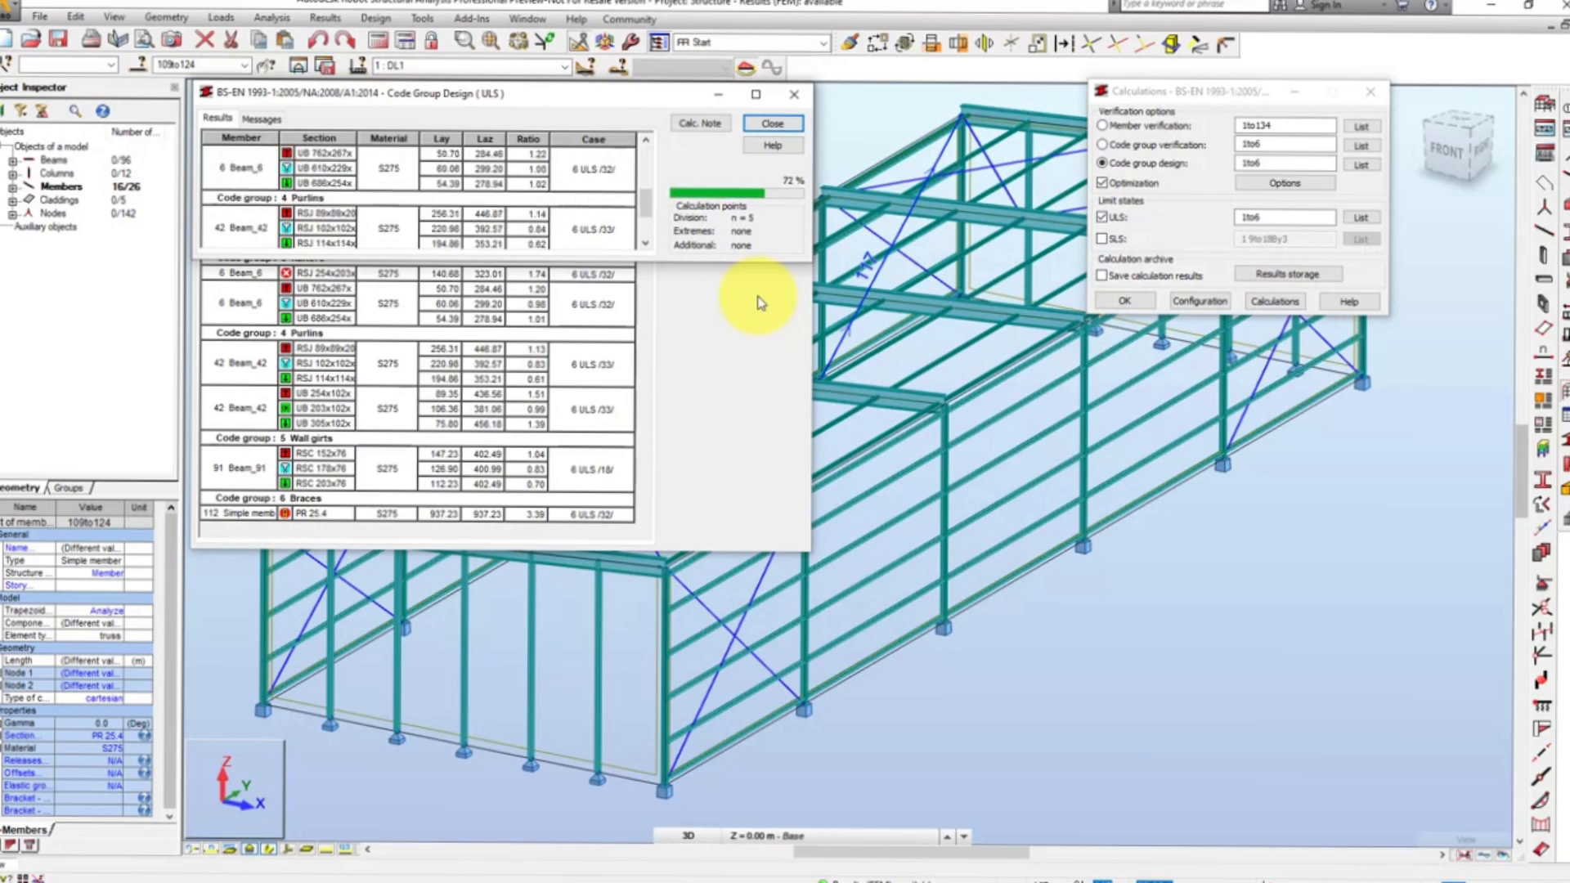
left_click(217, 118)
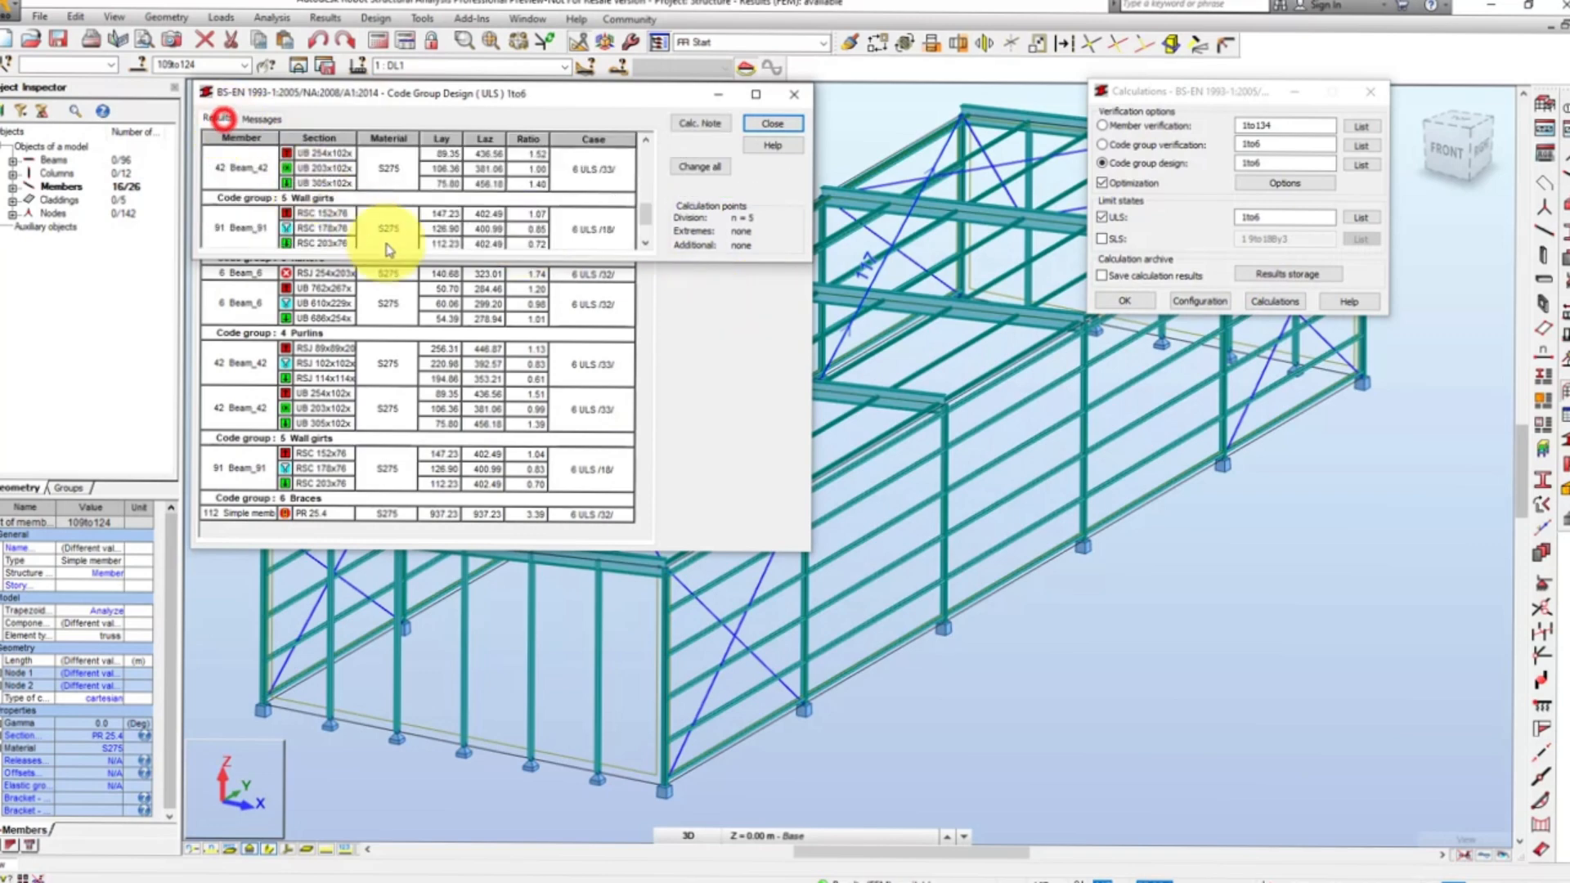
left_click_drag(434, 260, 452, 546)
left_click_drag(487, 95, 667, 98)
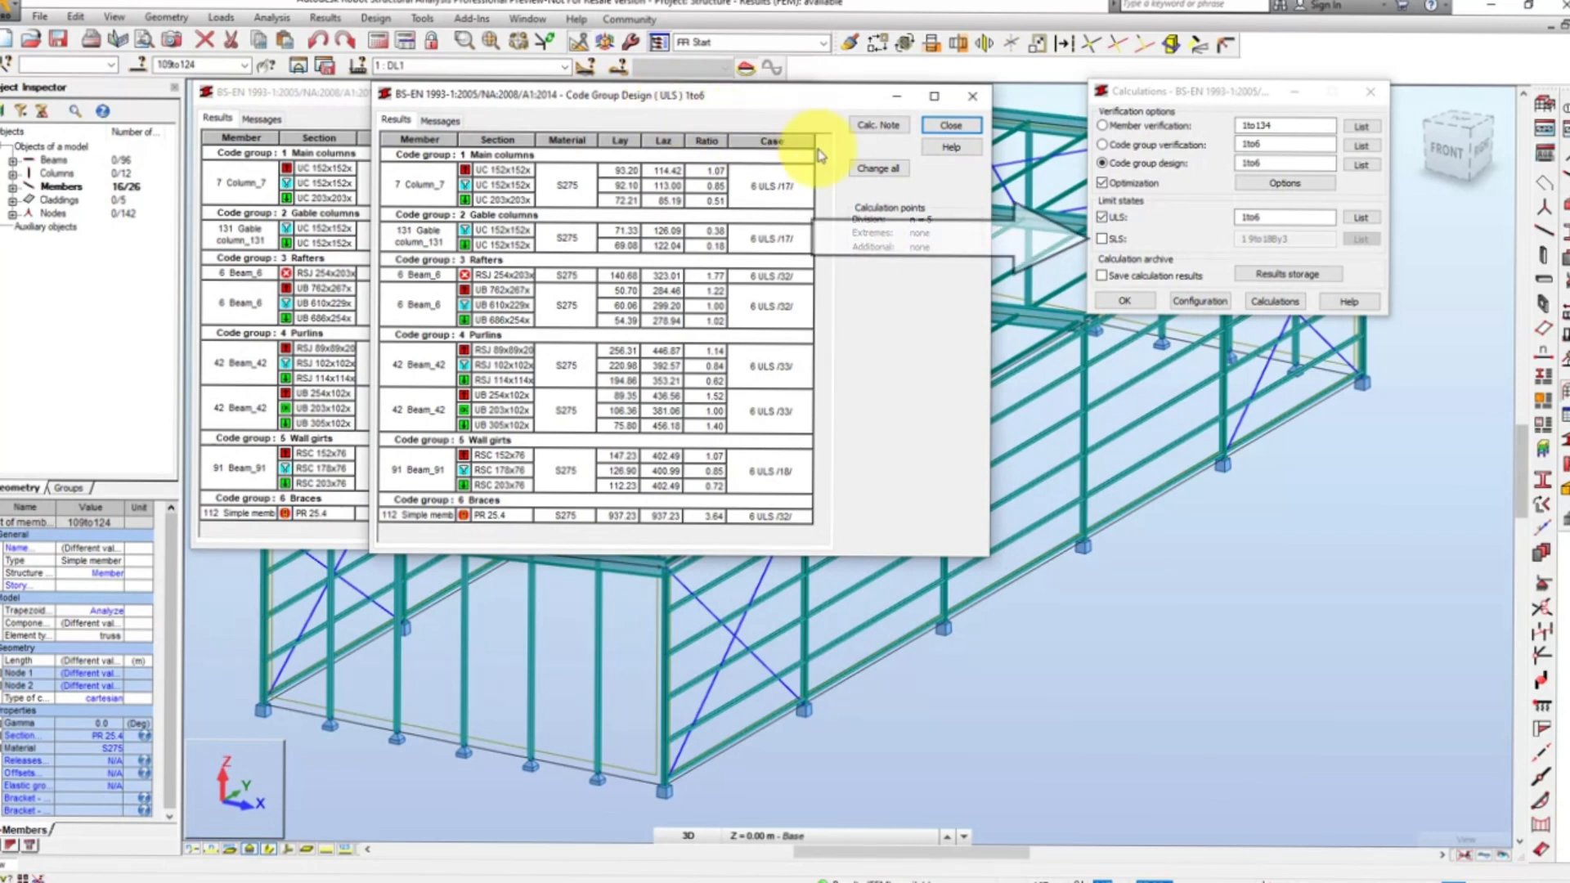
Step: Run a code group verification of groups 1to6 for the SLS limit state only and show its results table
left_click(1103, 216)
left_click(1102, 238)
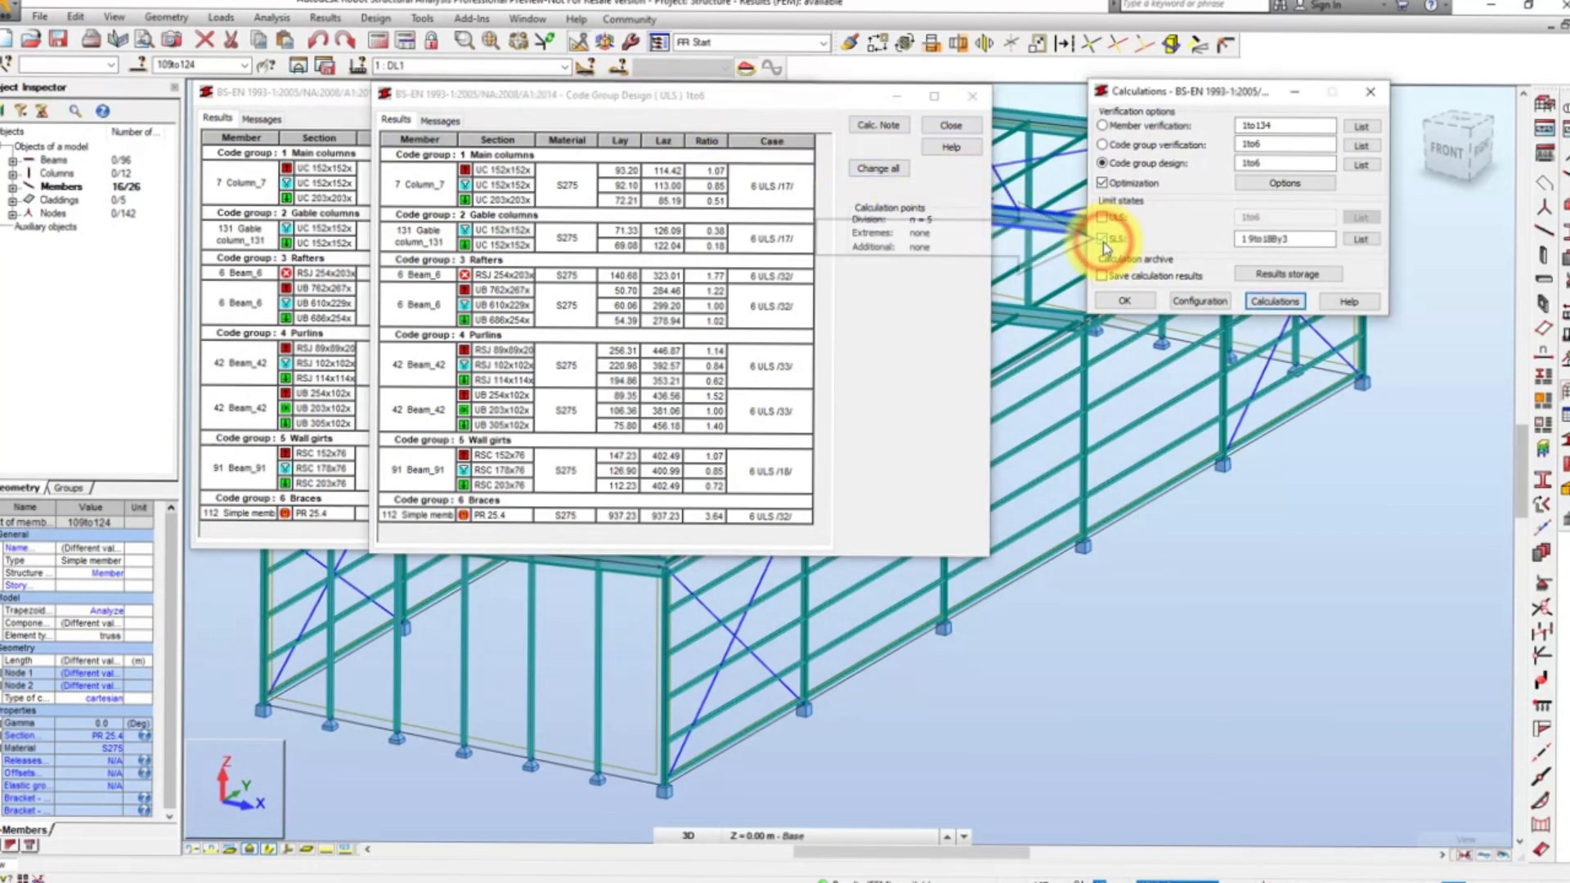
left_click(1104, 145)
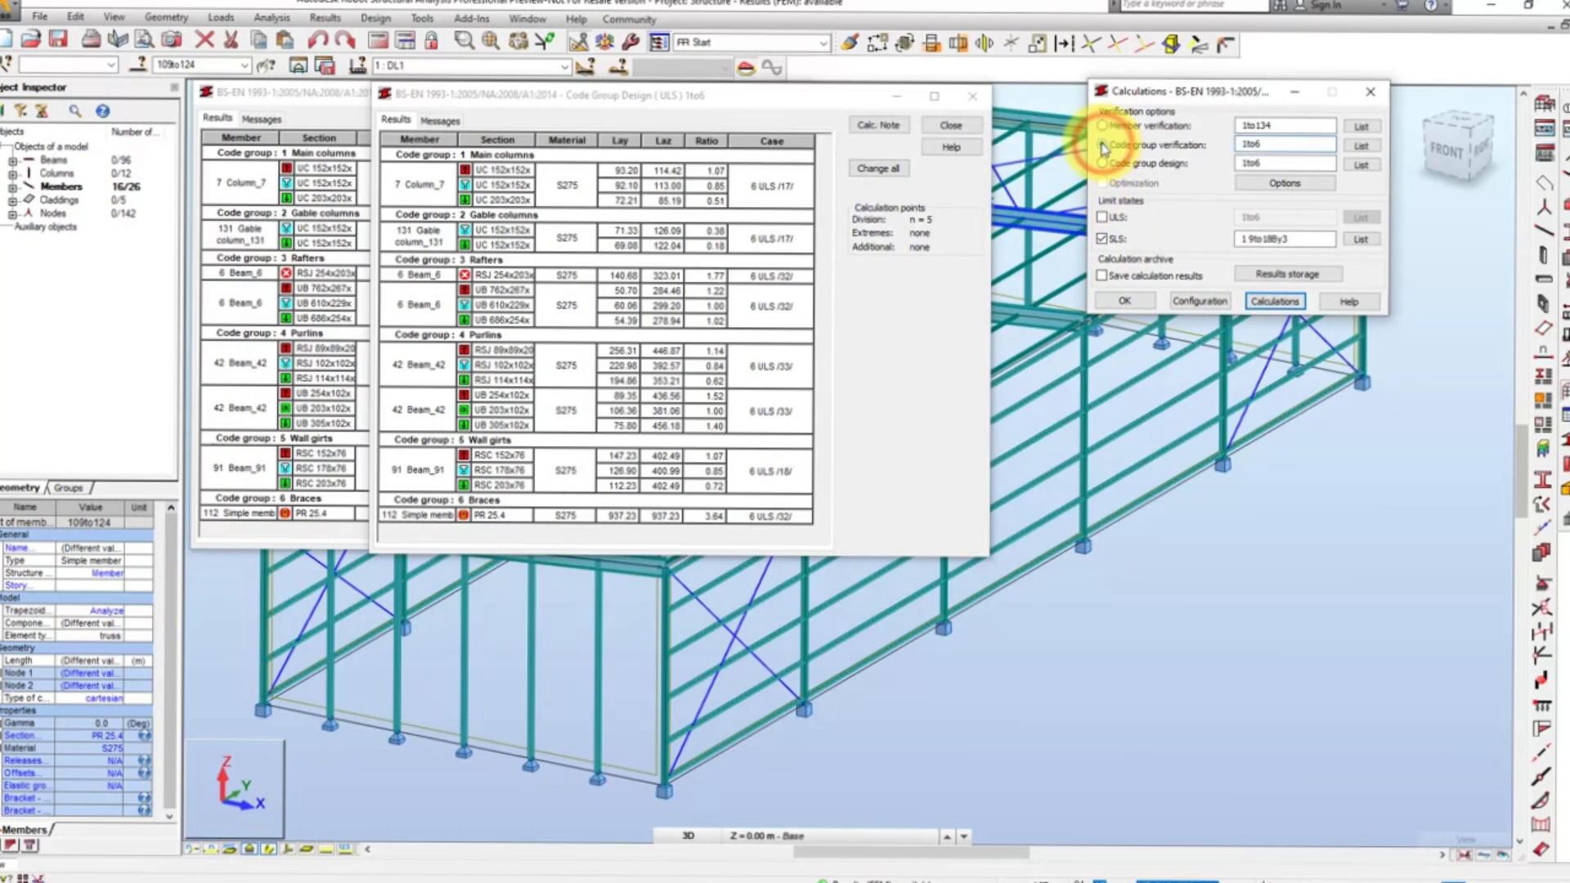
left_click(1275, 303)
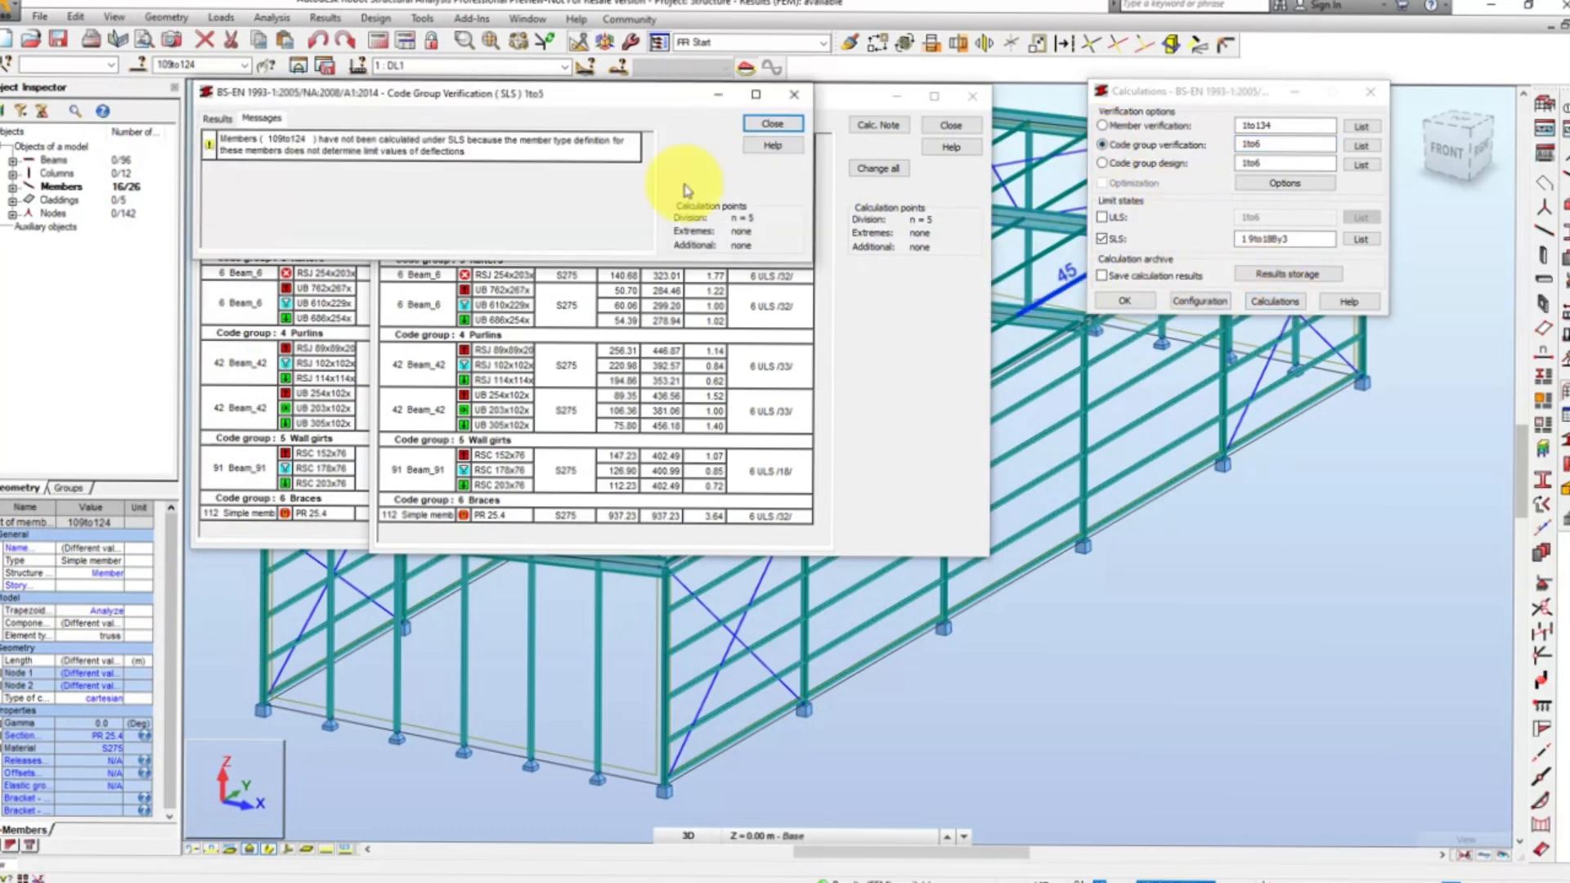
left_click(217, 118)
left_click_drag(439, 260, 440, 354)
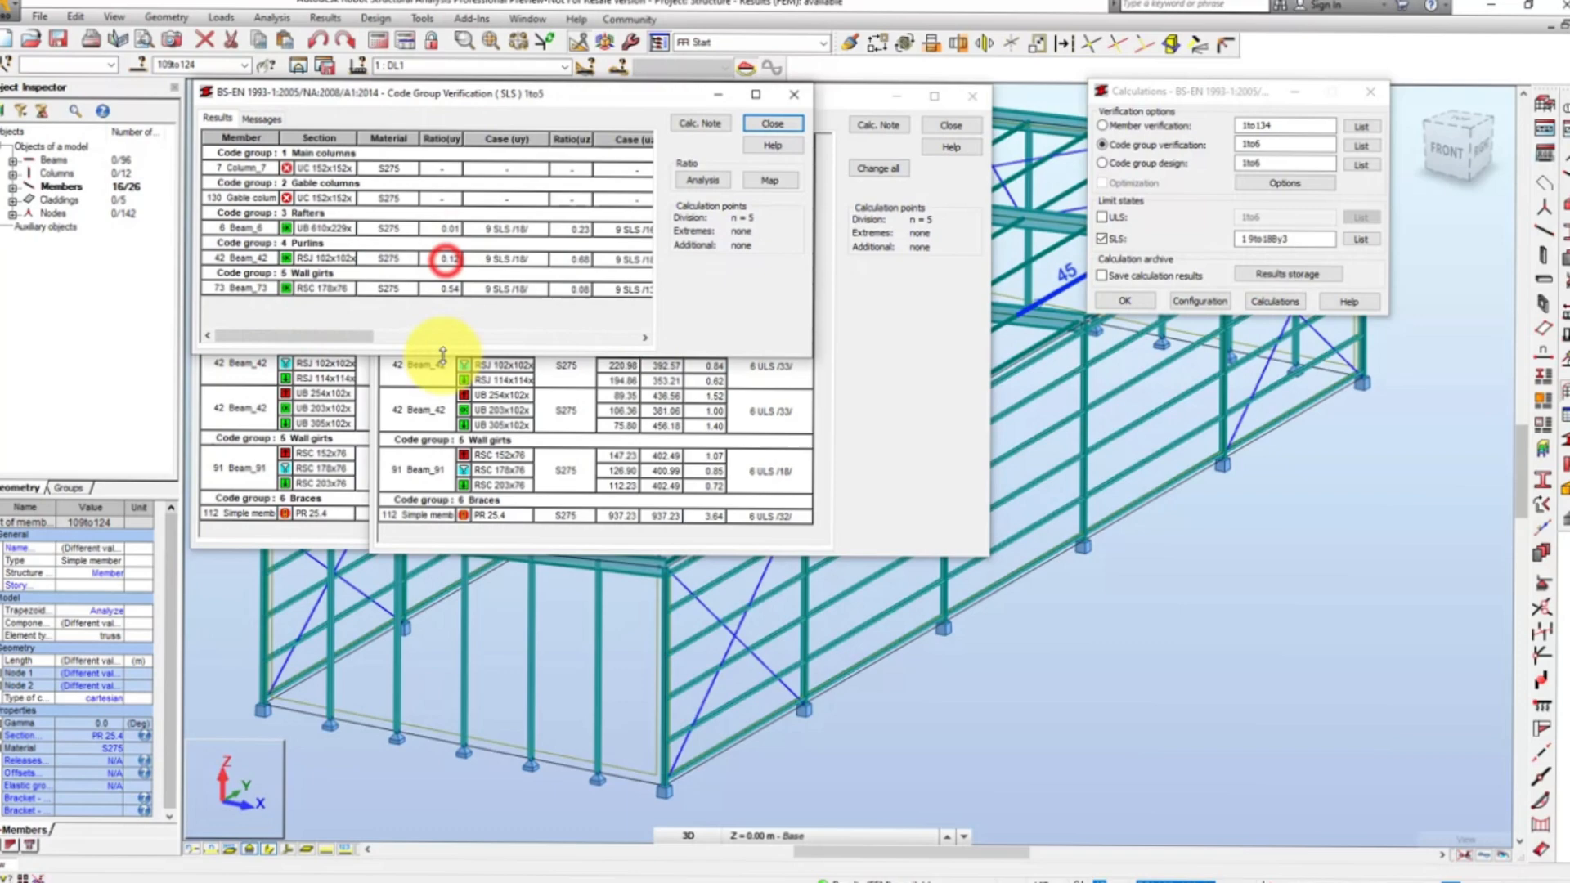